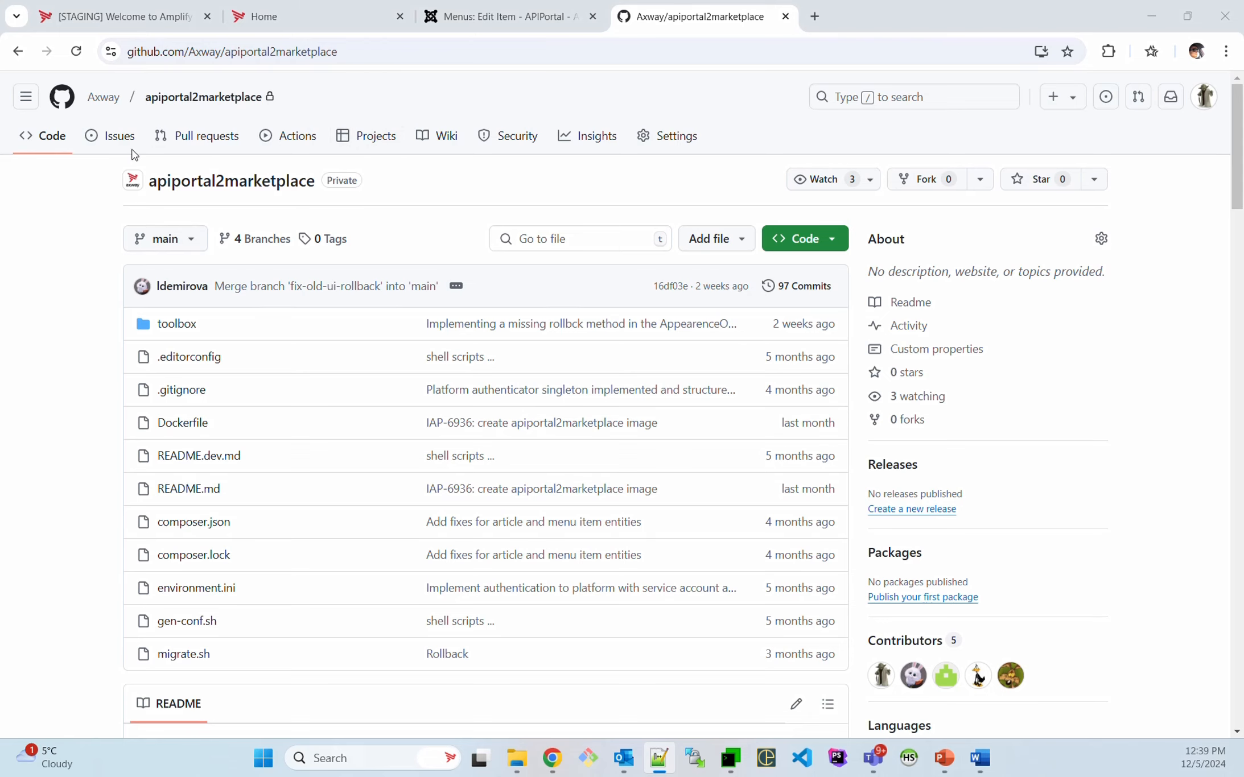
Step: Review the apiportal2marketplace repository's file list on GitHub and switch to MTPuTTY to view the same tool's directory on the server
scroll(421, 208, down, 1)
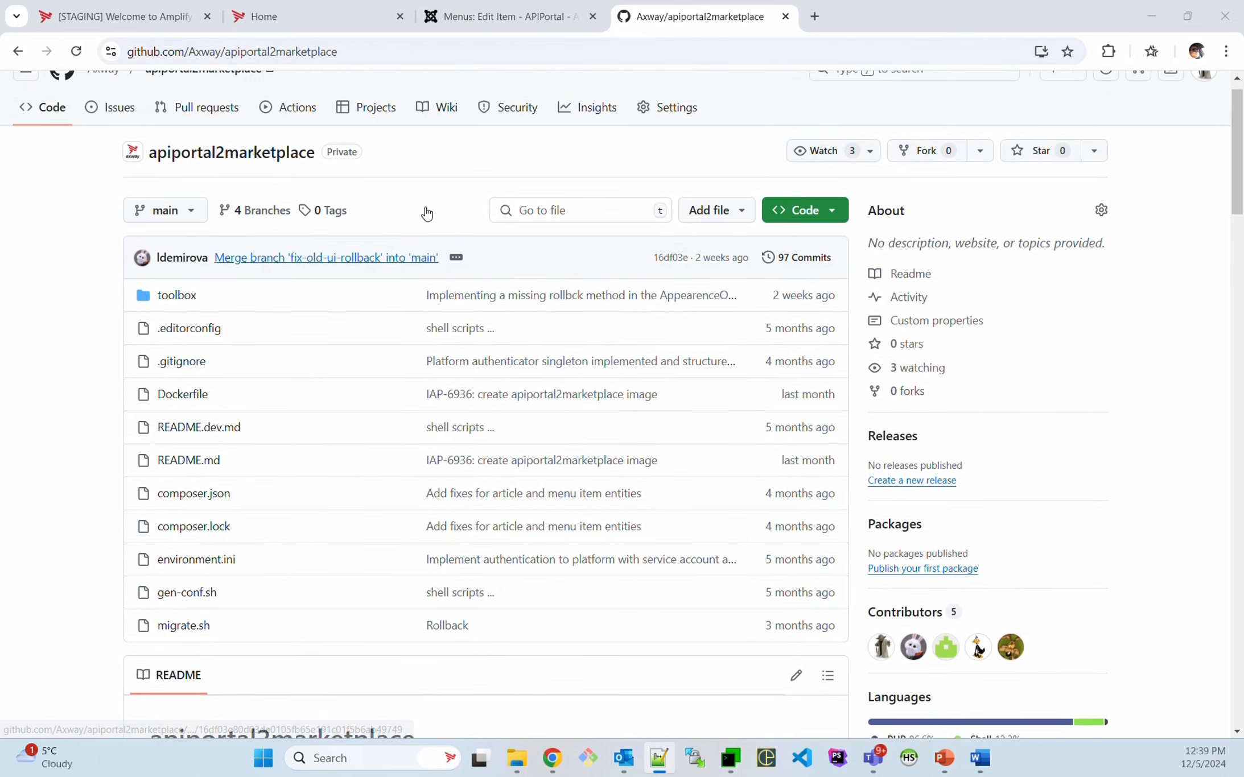
scroll(342, 210, up, 1)
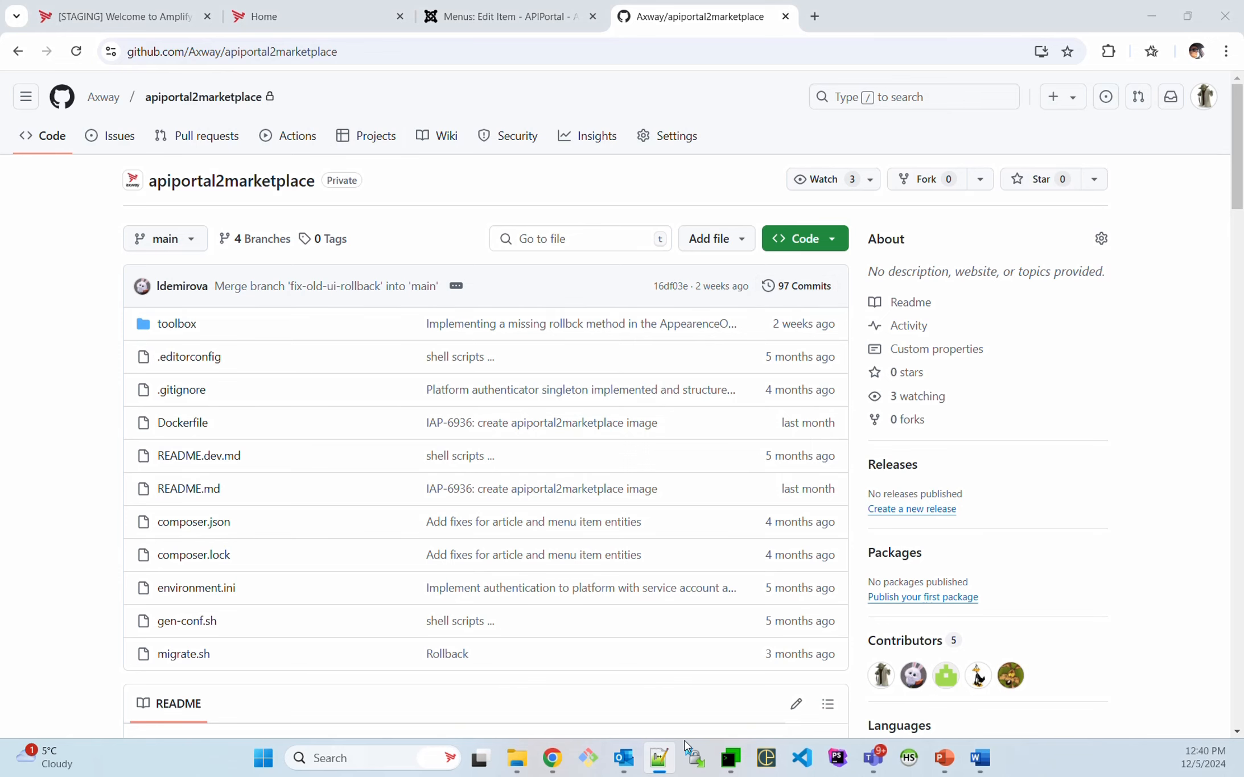
click(730, 758)
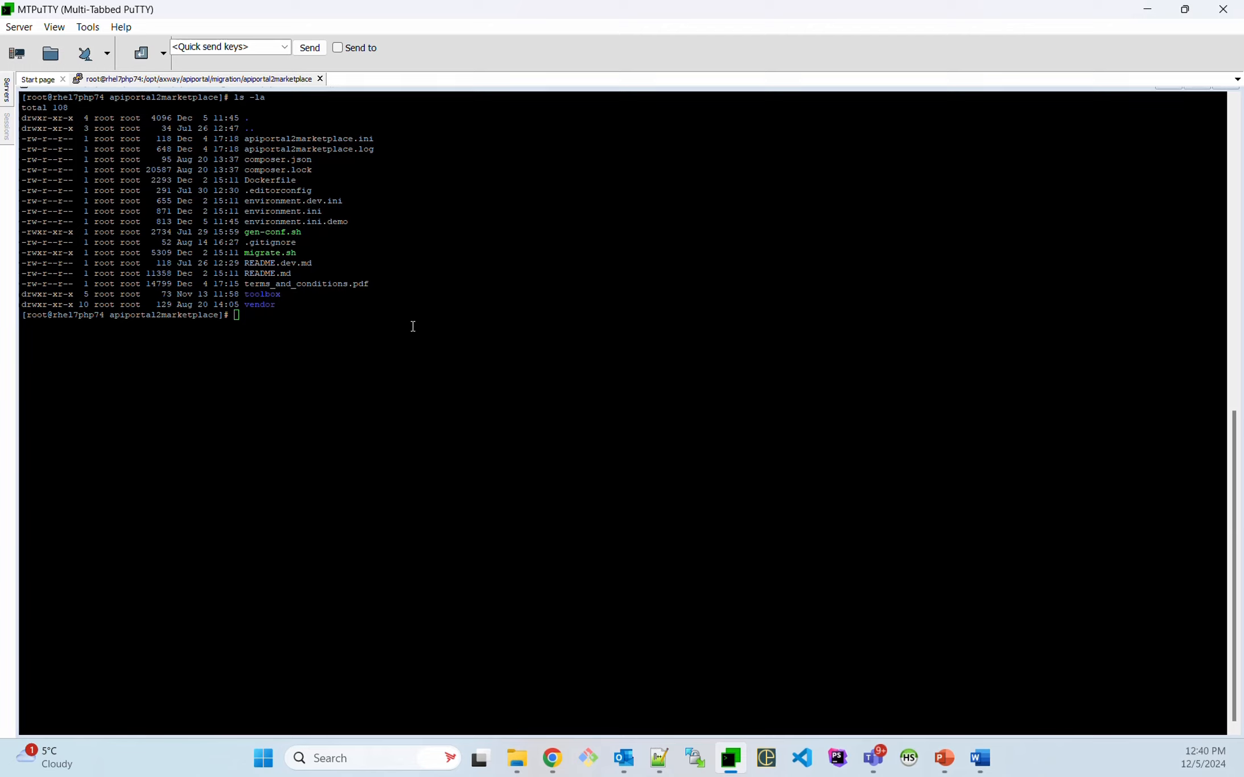
click(456, 306)
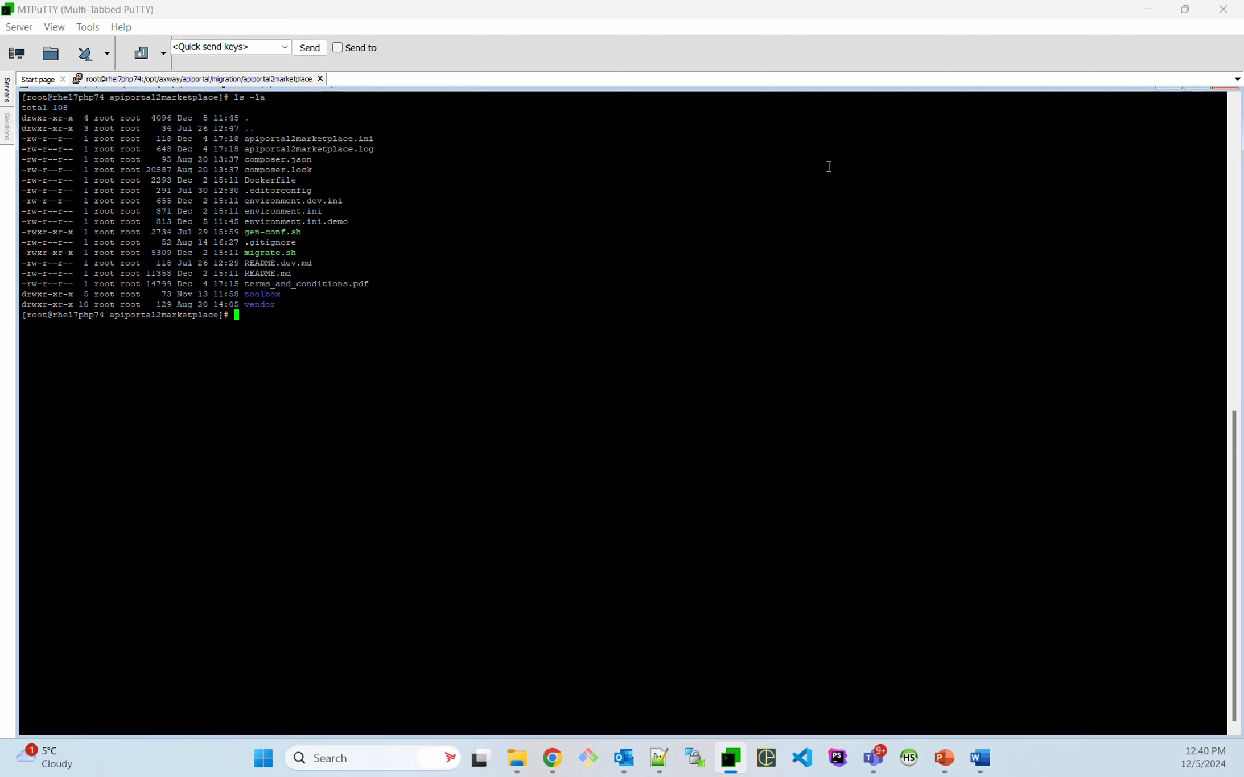
click(1136, 5)
Step: Return to Chrome and open the Appearance settings of the public Amplify marketplace that holds one product
click(337, 14)
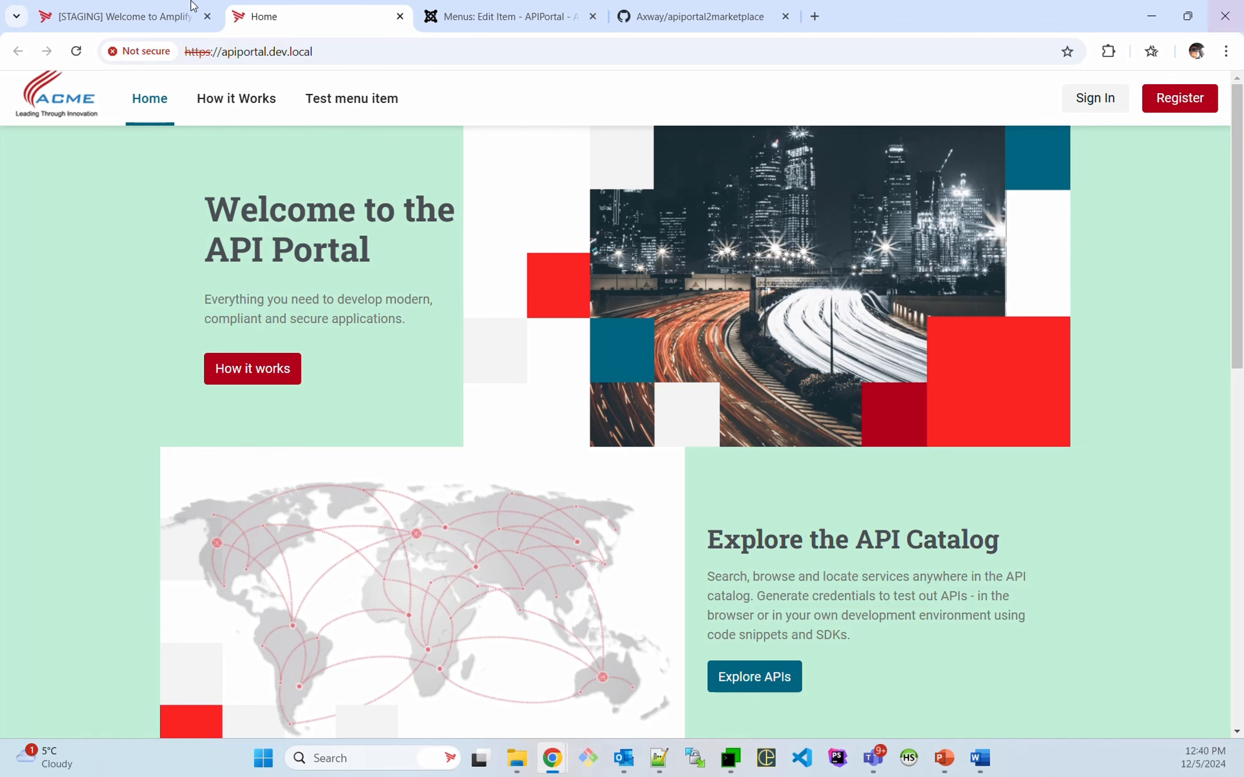
click(171, 16)
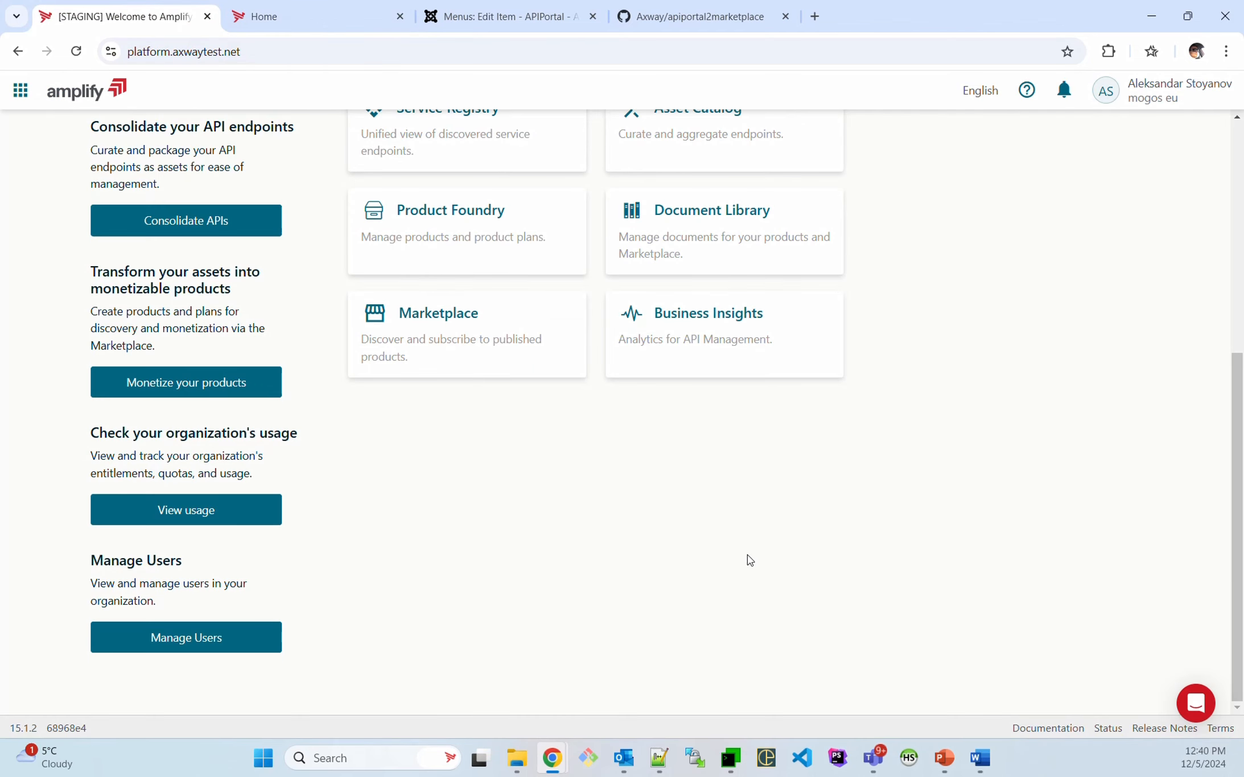
scroll(747, 558, up, 4)
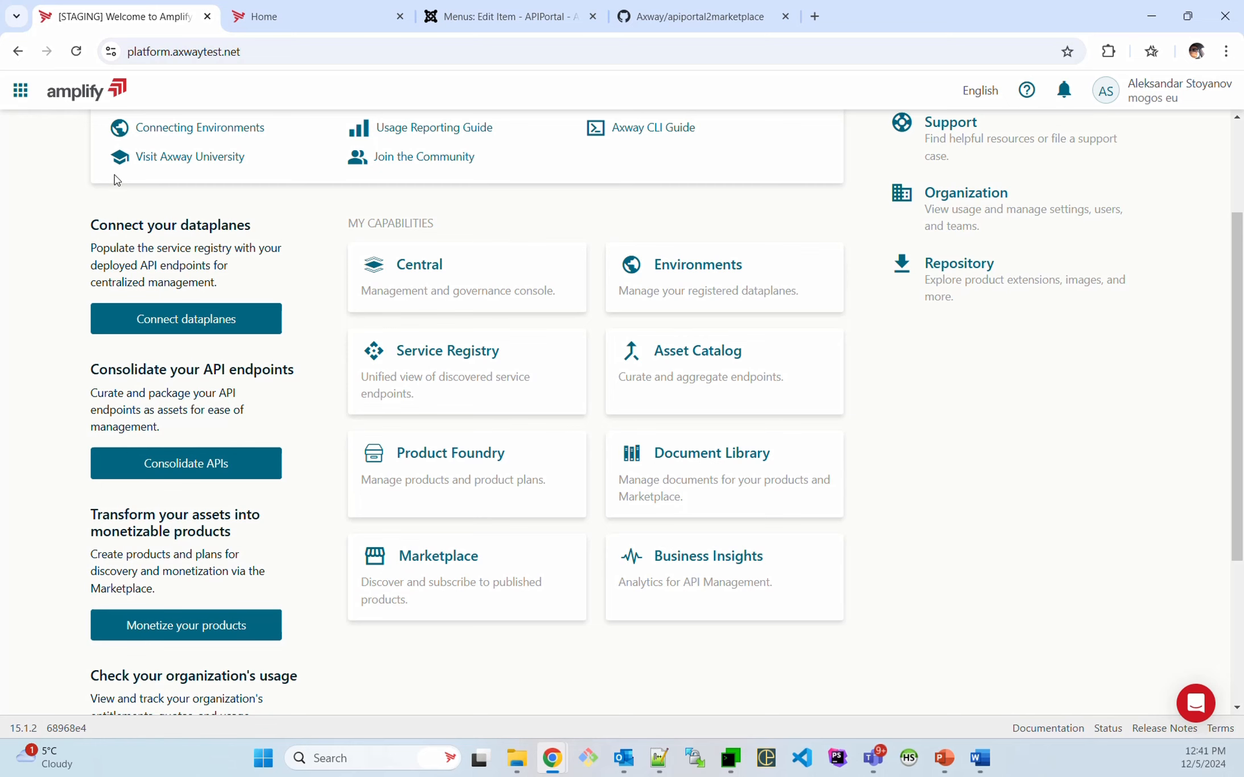
click(429, 566)
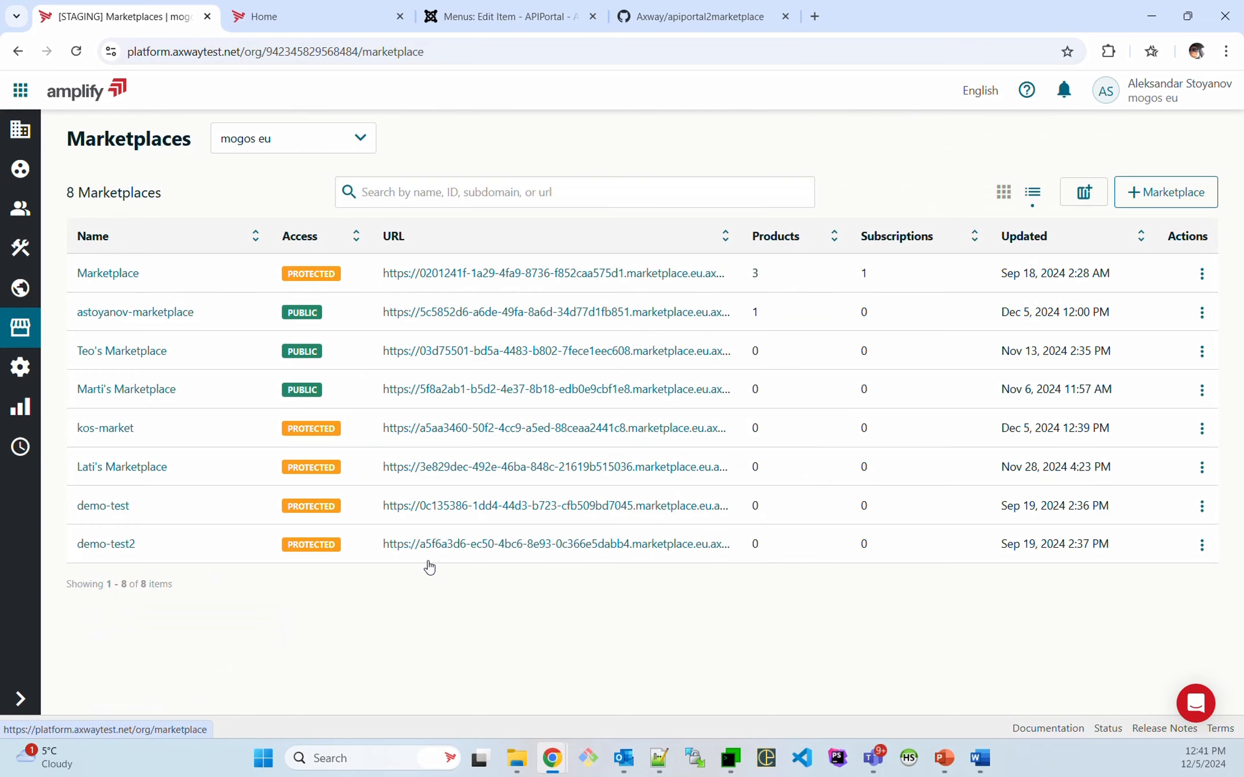
click(108, 322)
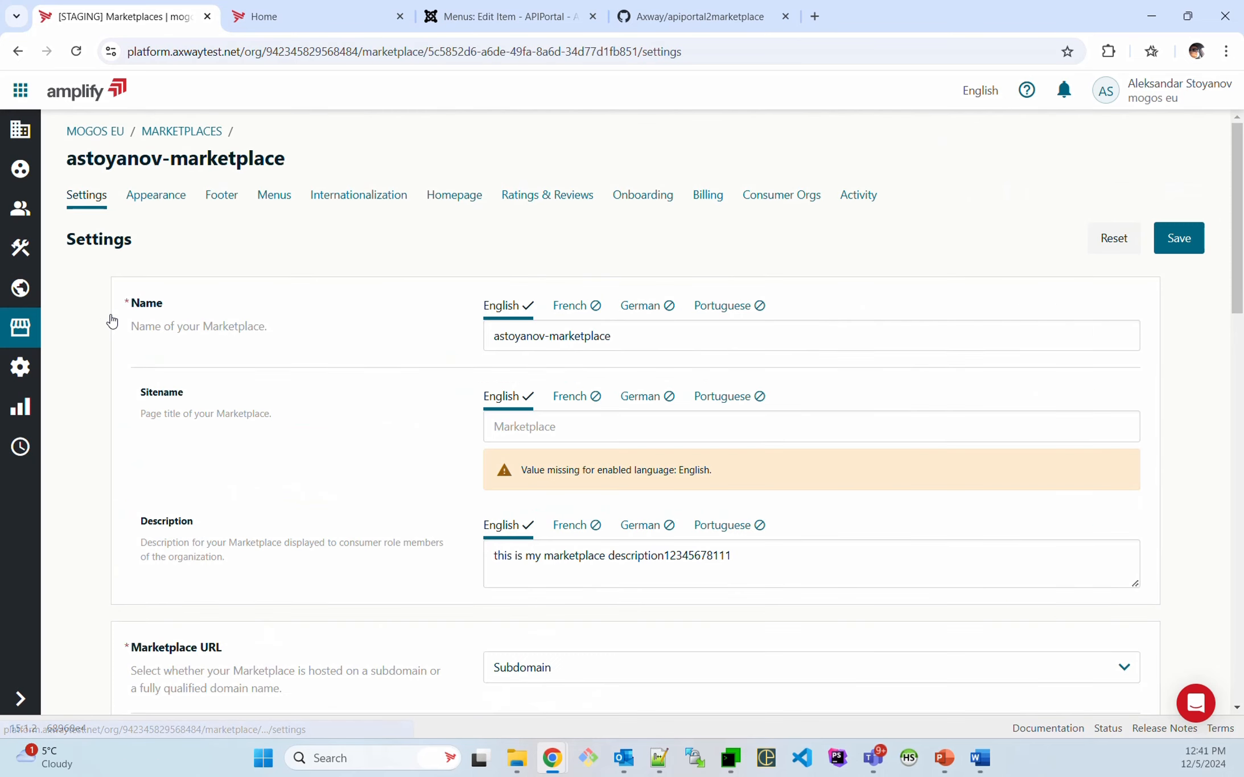
click(188, 187)
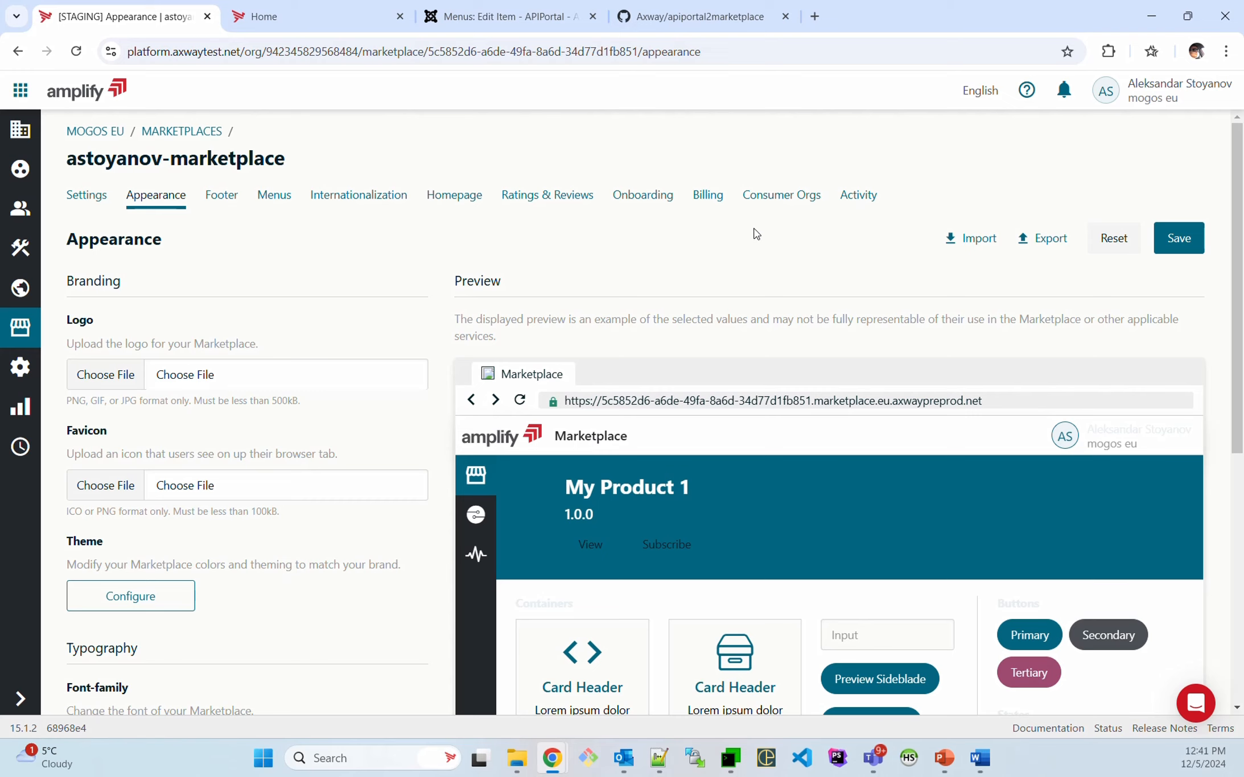
scroll(780, 242, down, 1)
scroll(778, 239, up, 1)
Step: Compare the API Portal home page and its Joomla menu item editor with the marketplace's Appearance page
click(318, 16)
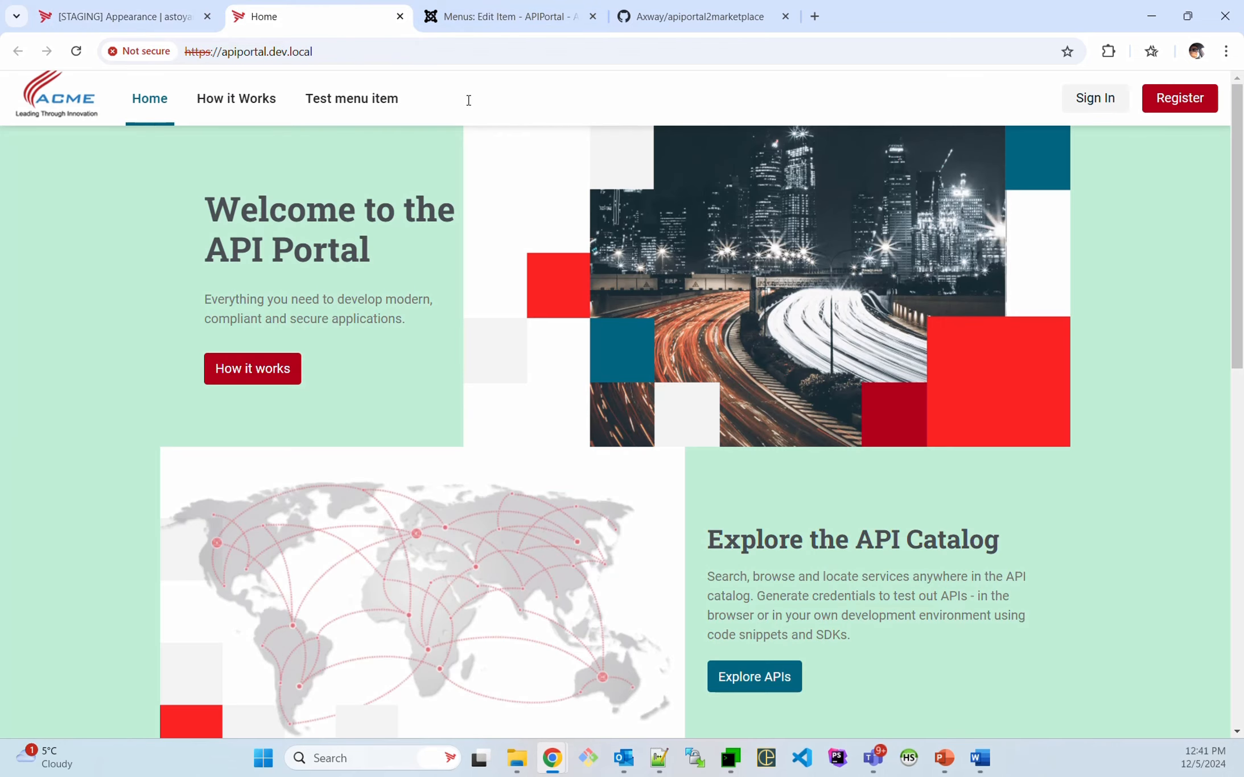
click(507, 16)
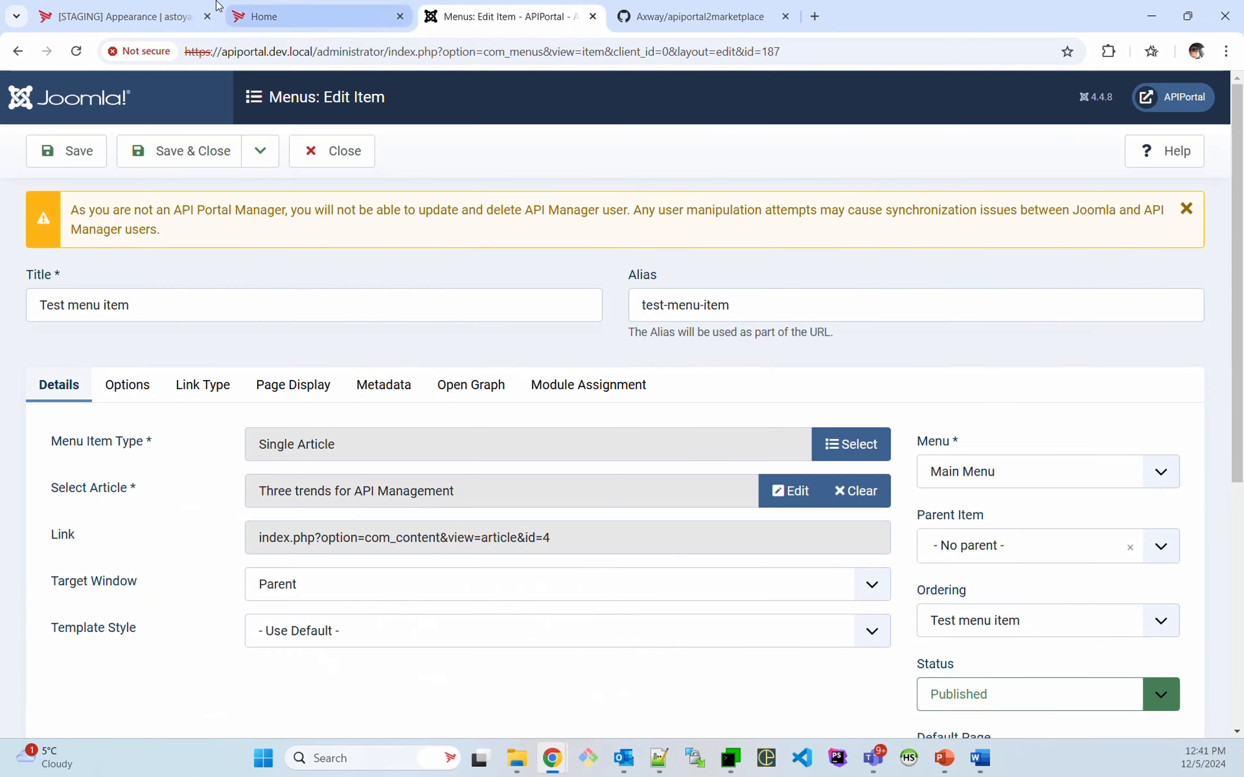
click(125, 16)
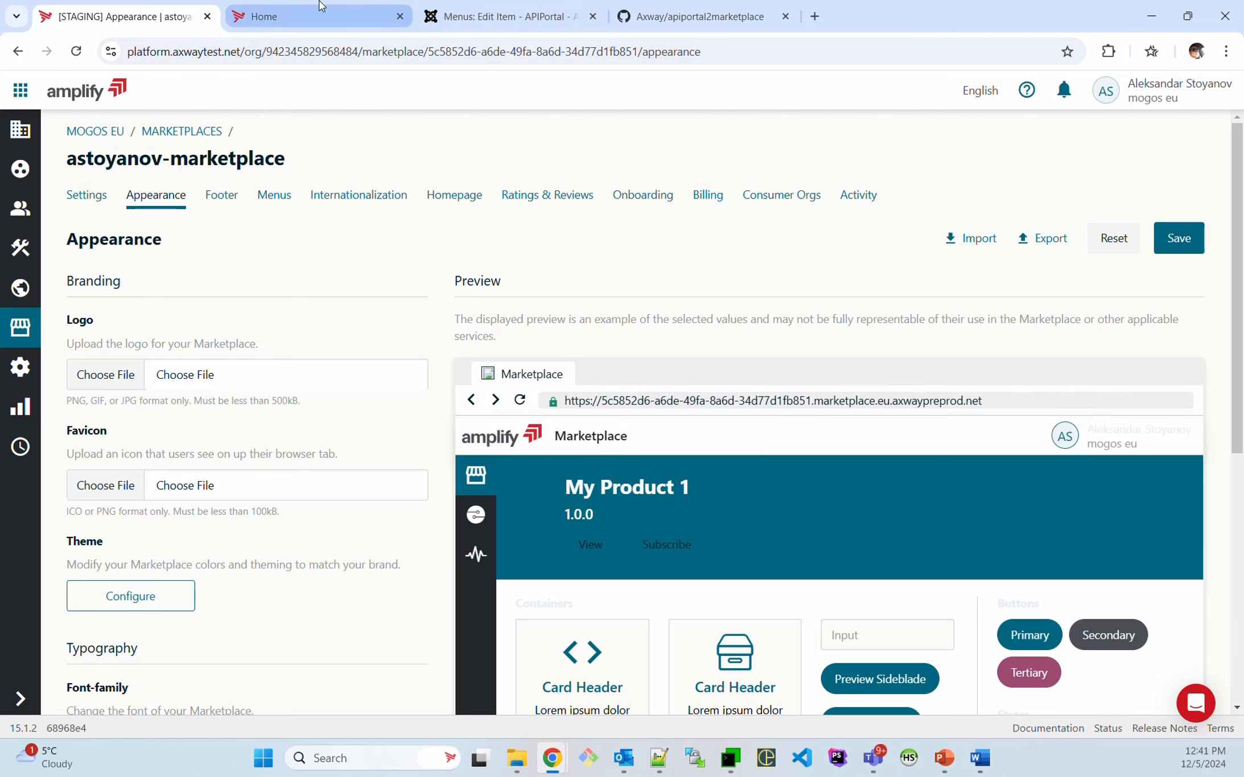
mouse_move(320, 6)
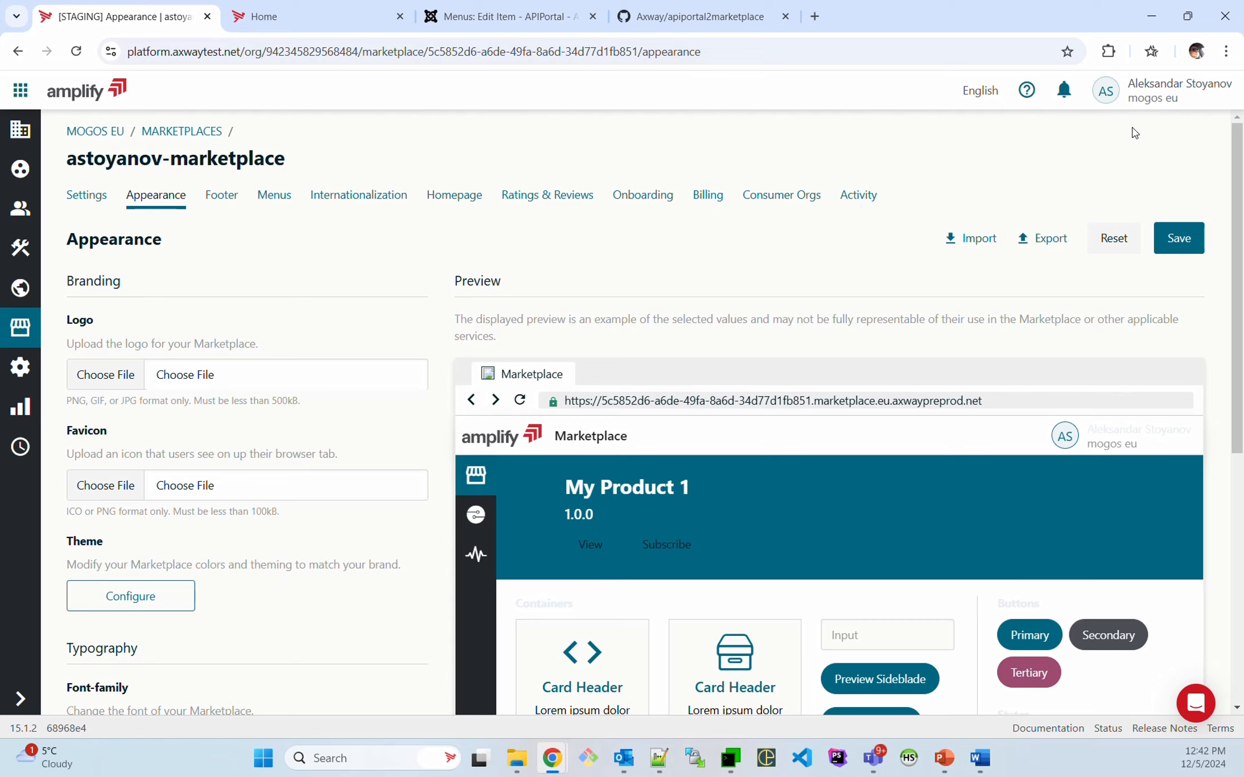
Step: Open the organization's service accounts and examine the apiportal-migration account's client ID, authentication method and org roles
click(20, 249)
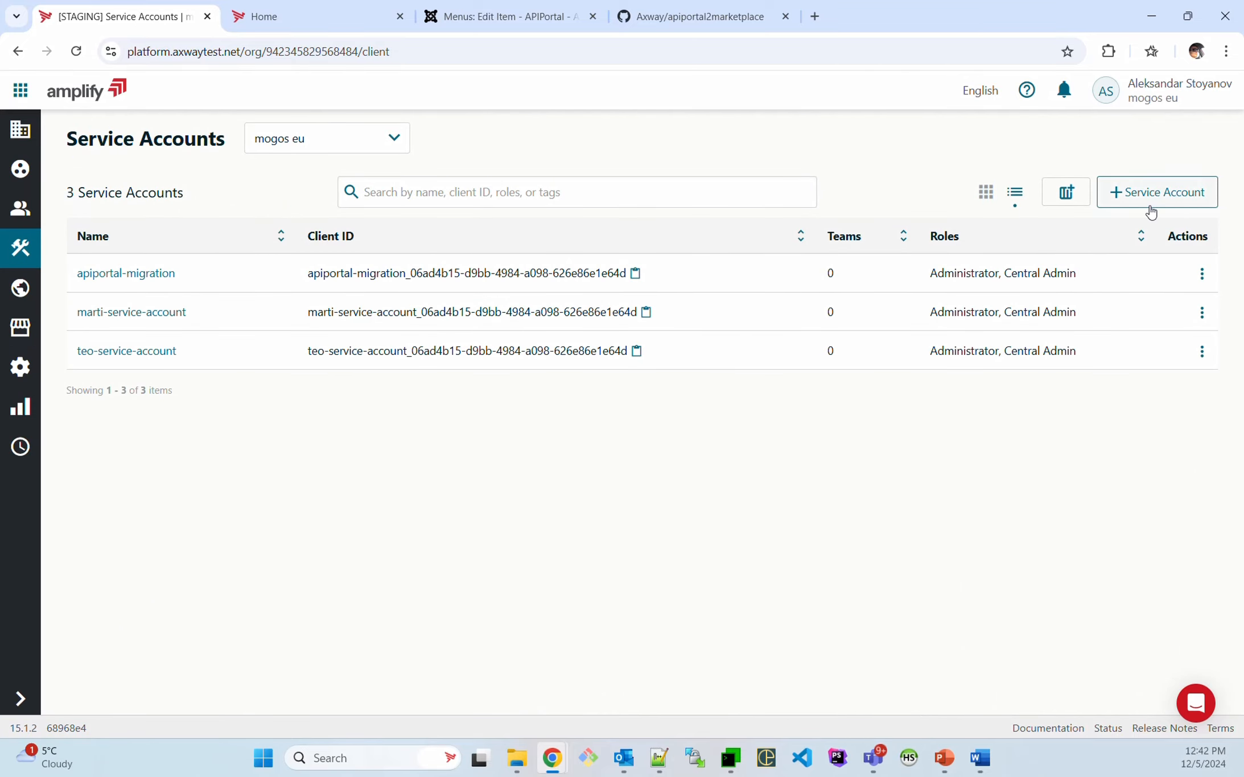
click(1185, 198)
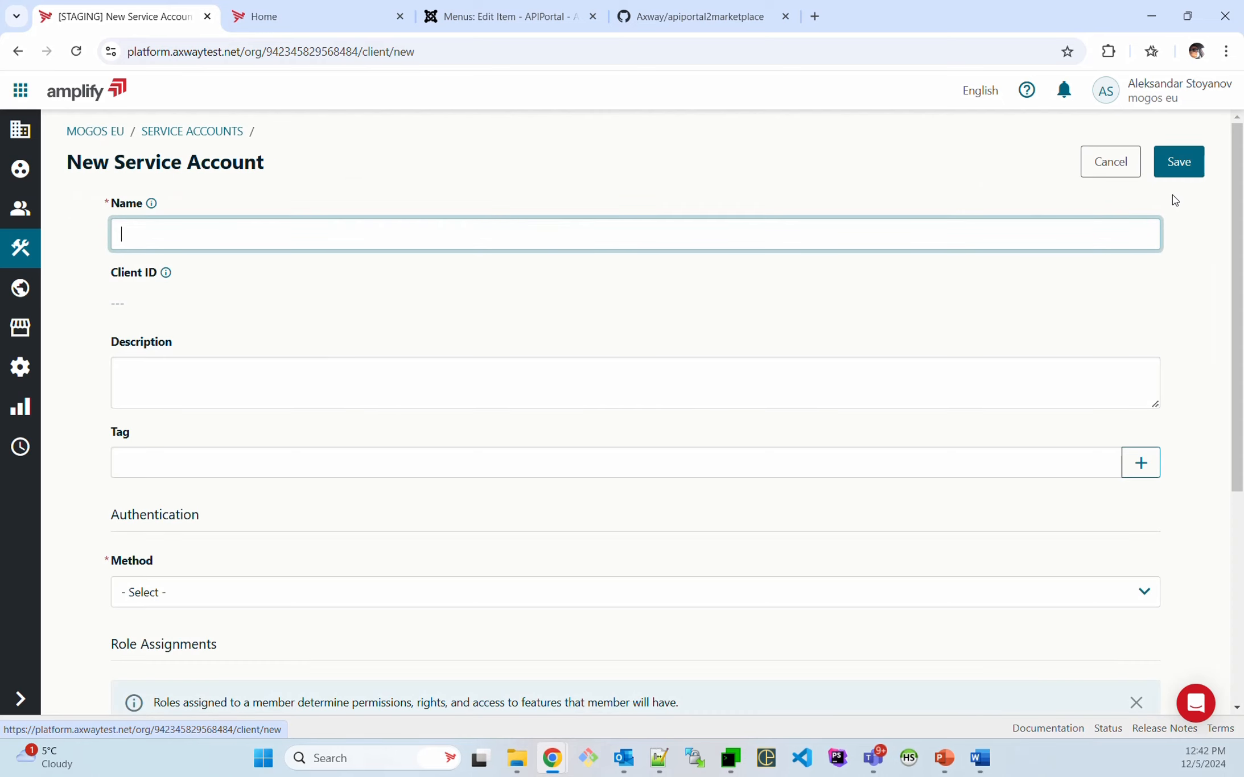
click(18, 51)
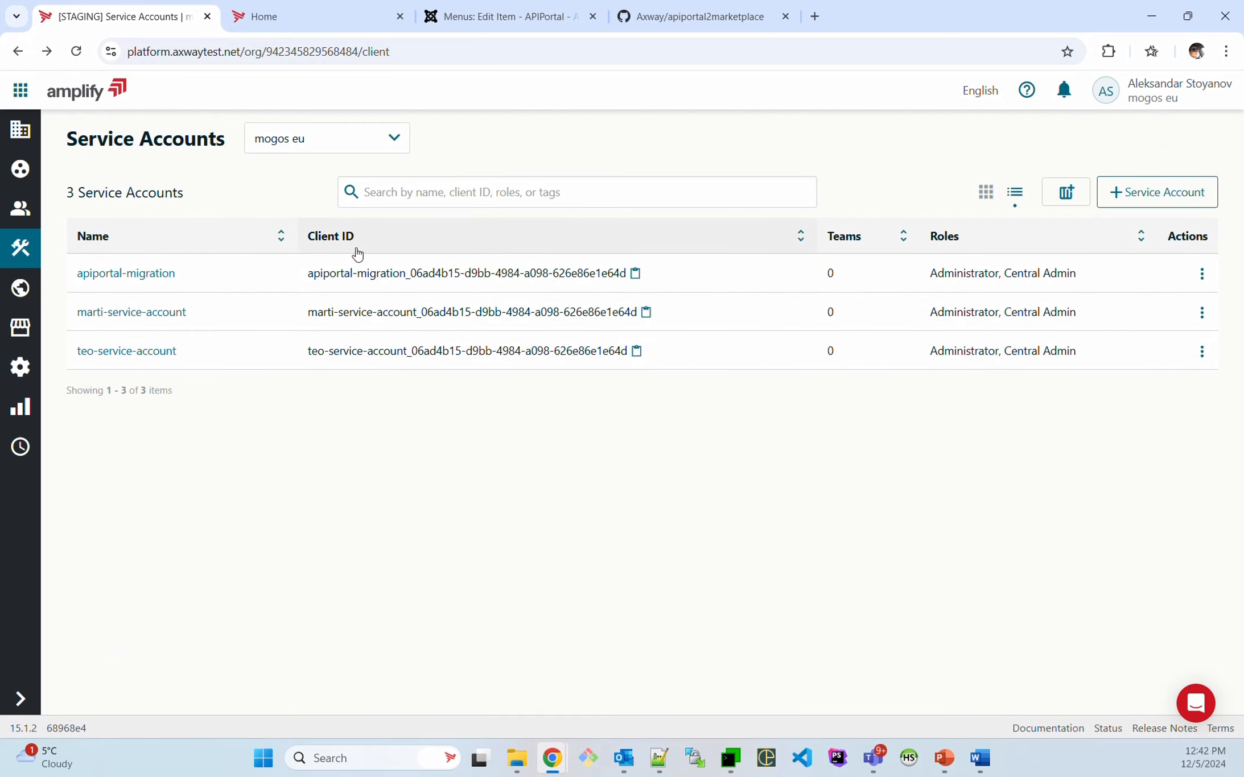
click(148, 277)
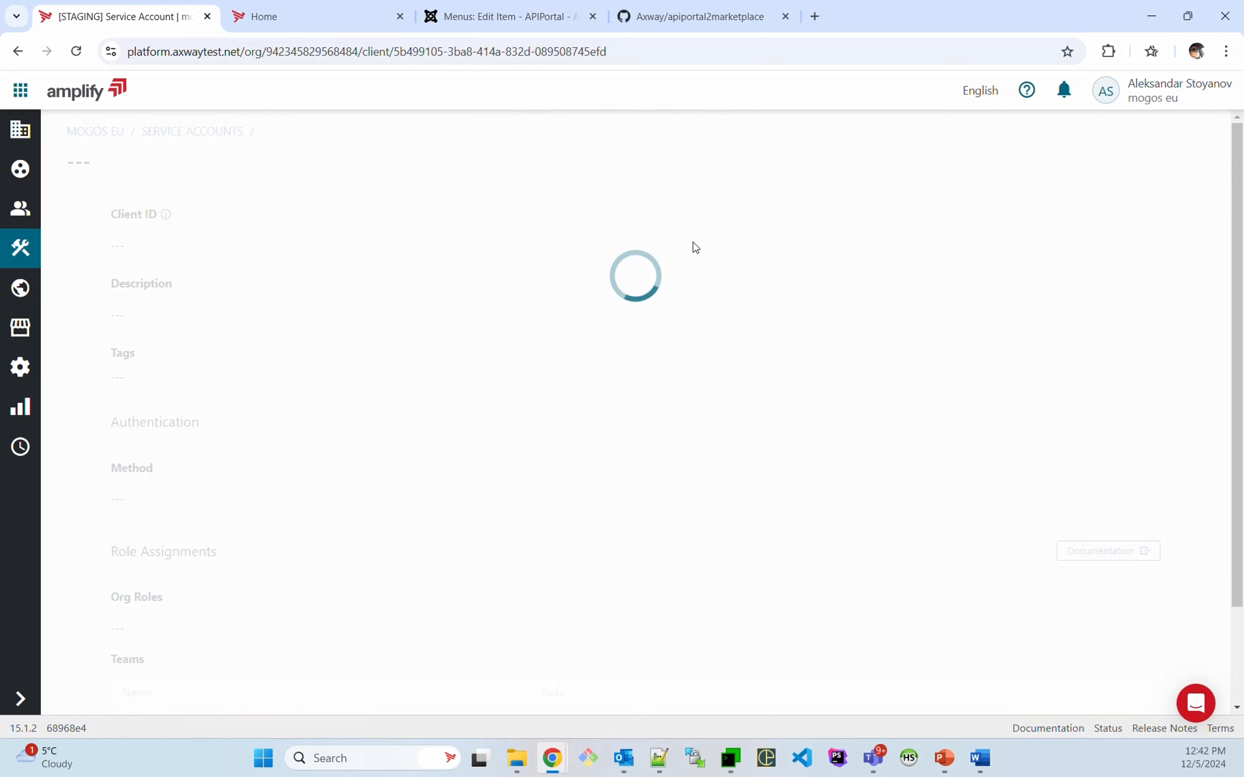
scroll(723, 234, down, 3)
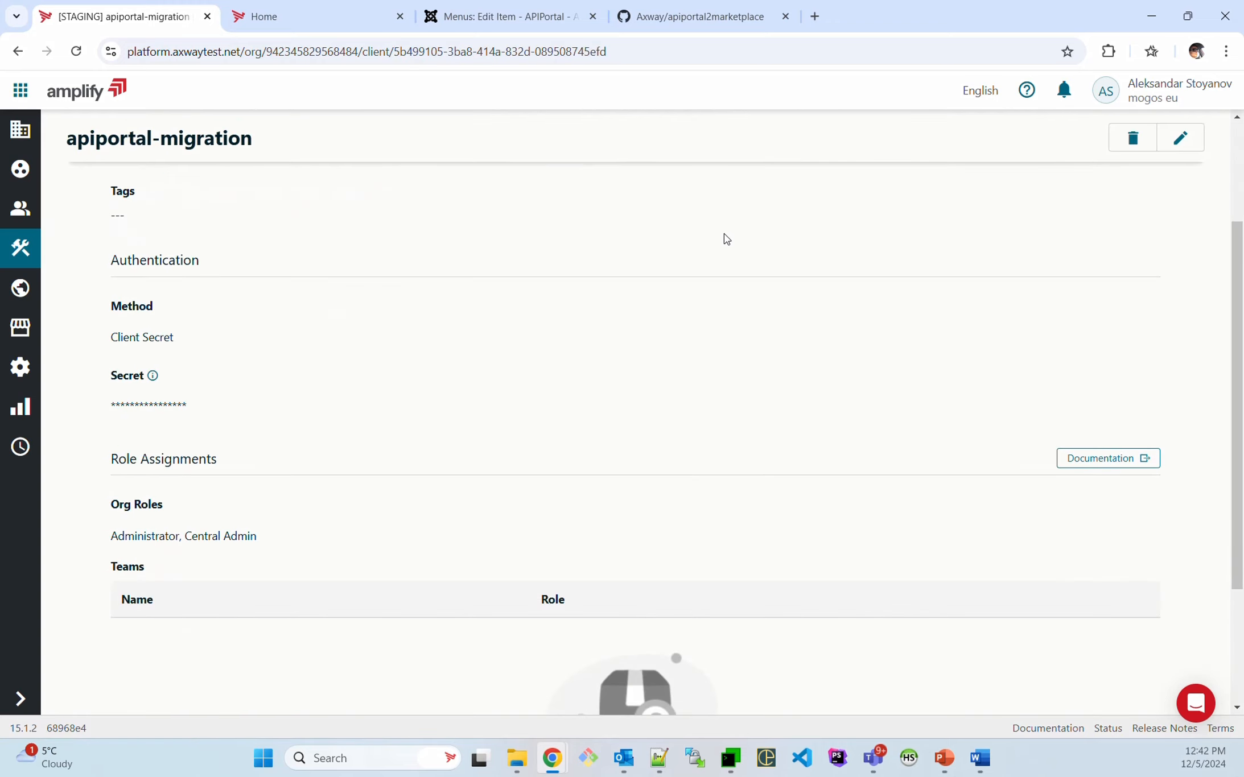
scroll(733, 232, up, 2)
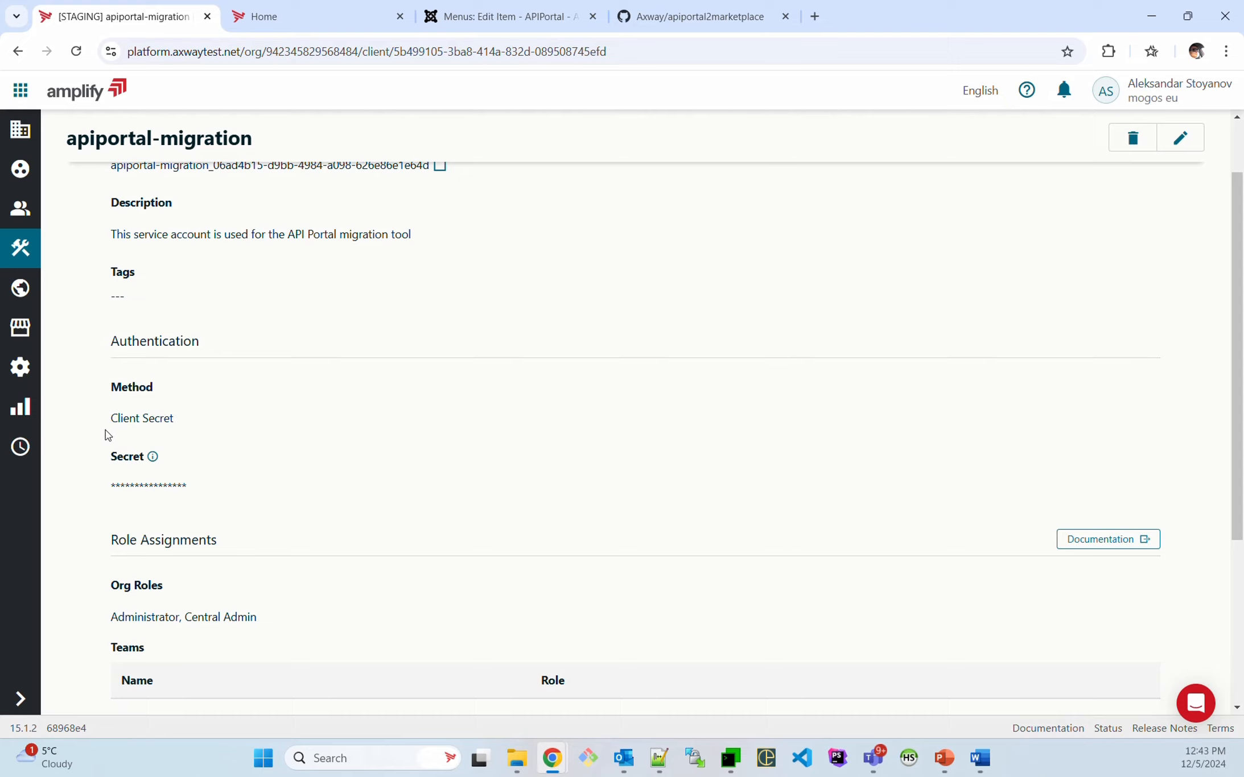
scroll(340, 398, down, 1)
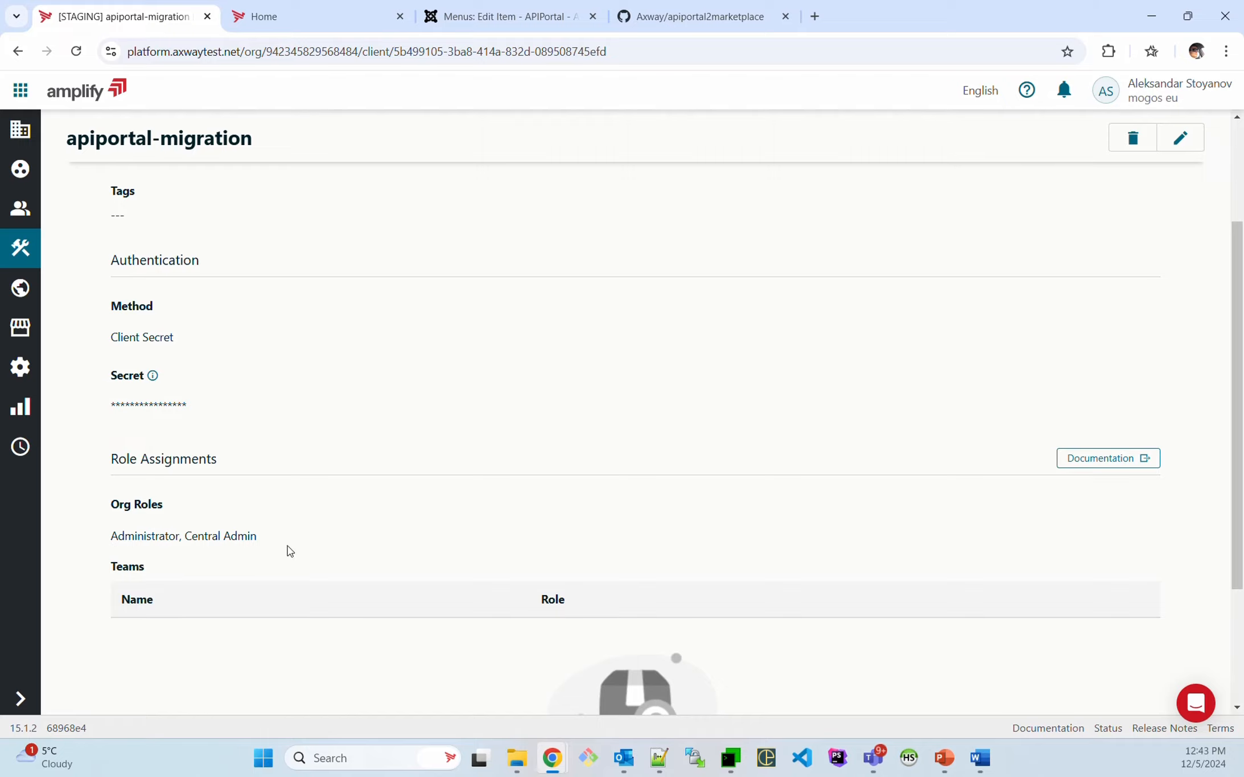
scroll(706, 444, up, 3)
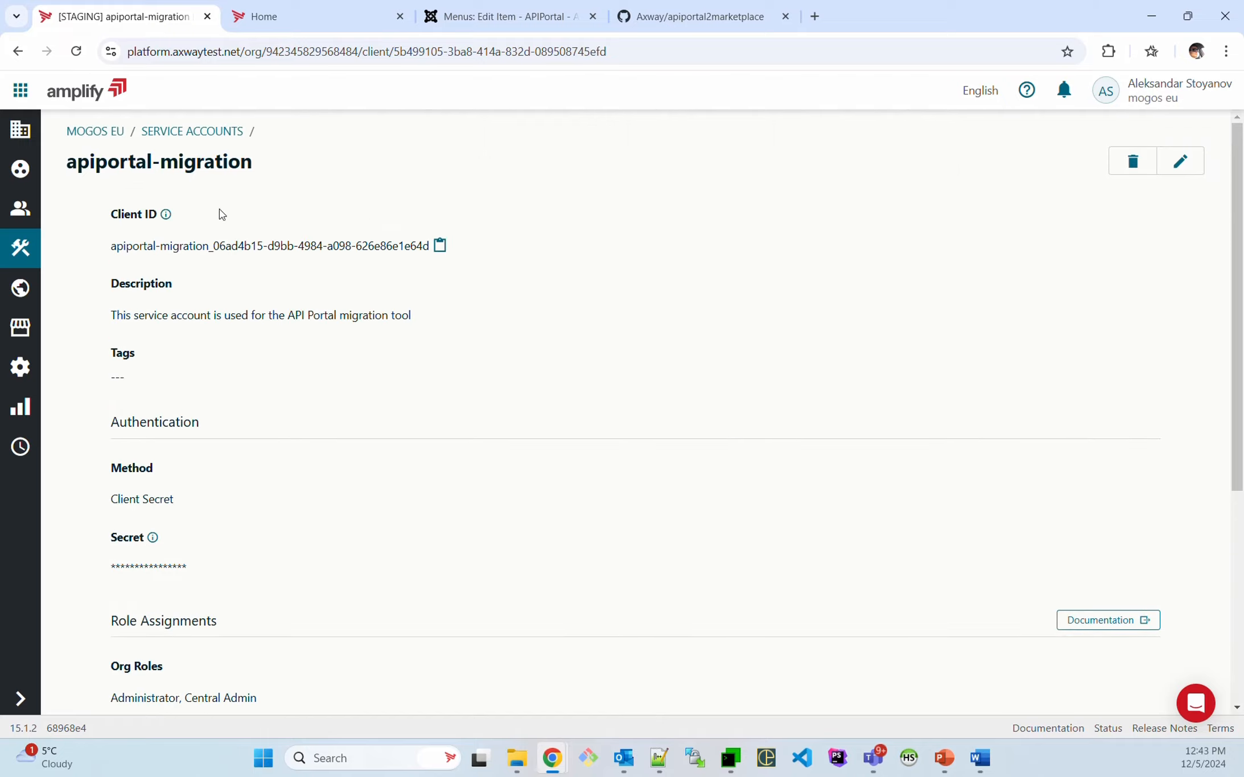
Step: Examine the authentication and role assignment fields of the new service account form and return to the service account list
click(21, 248)
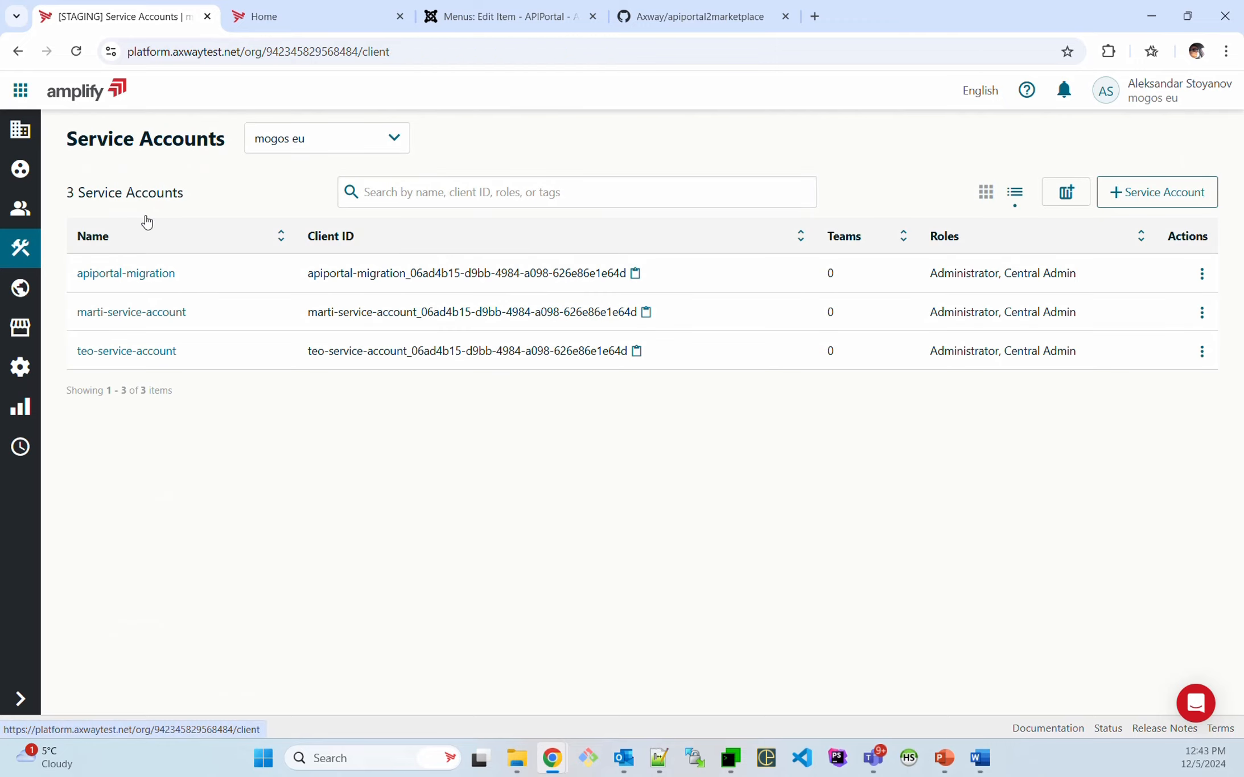
click(1174, 205)
scroll(318, 330, down, 3)
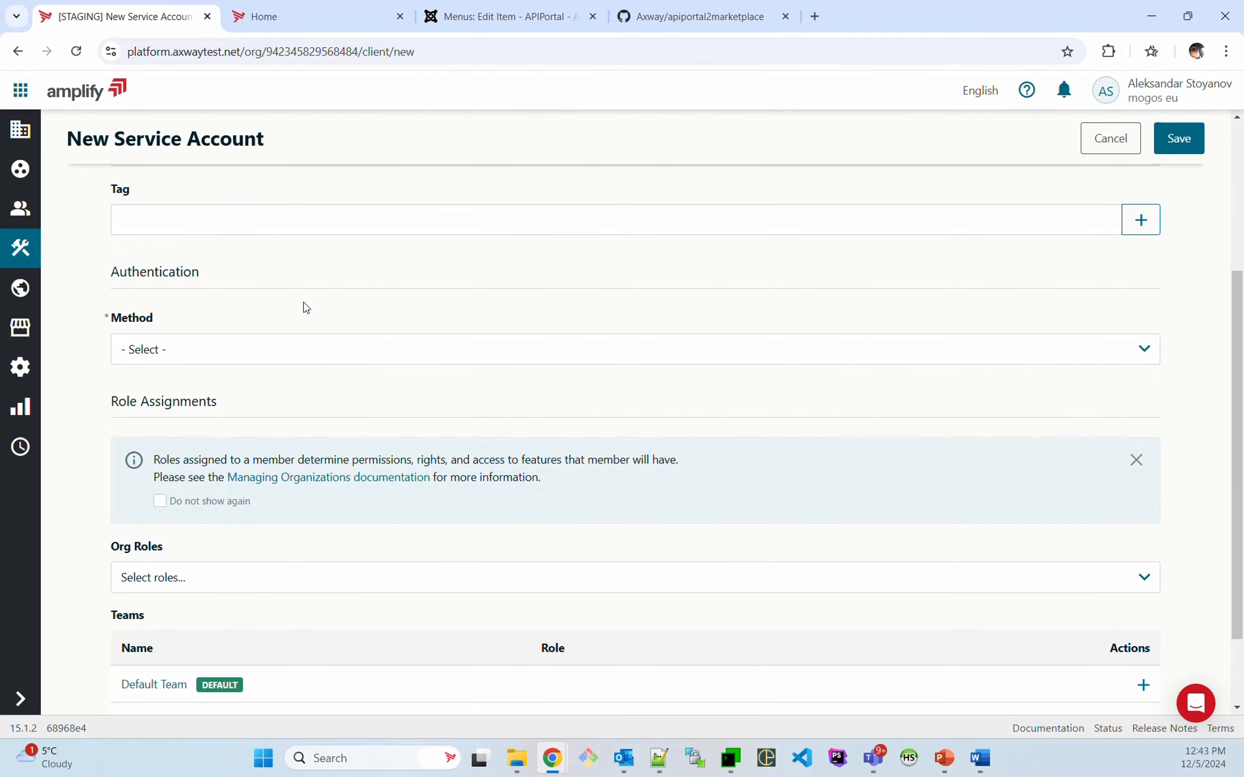
scroll(314, 283, down, 2)
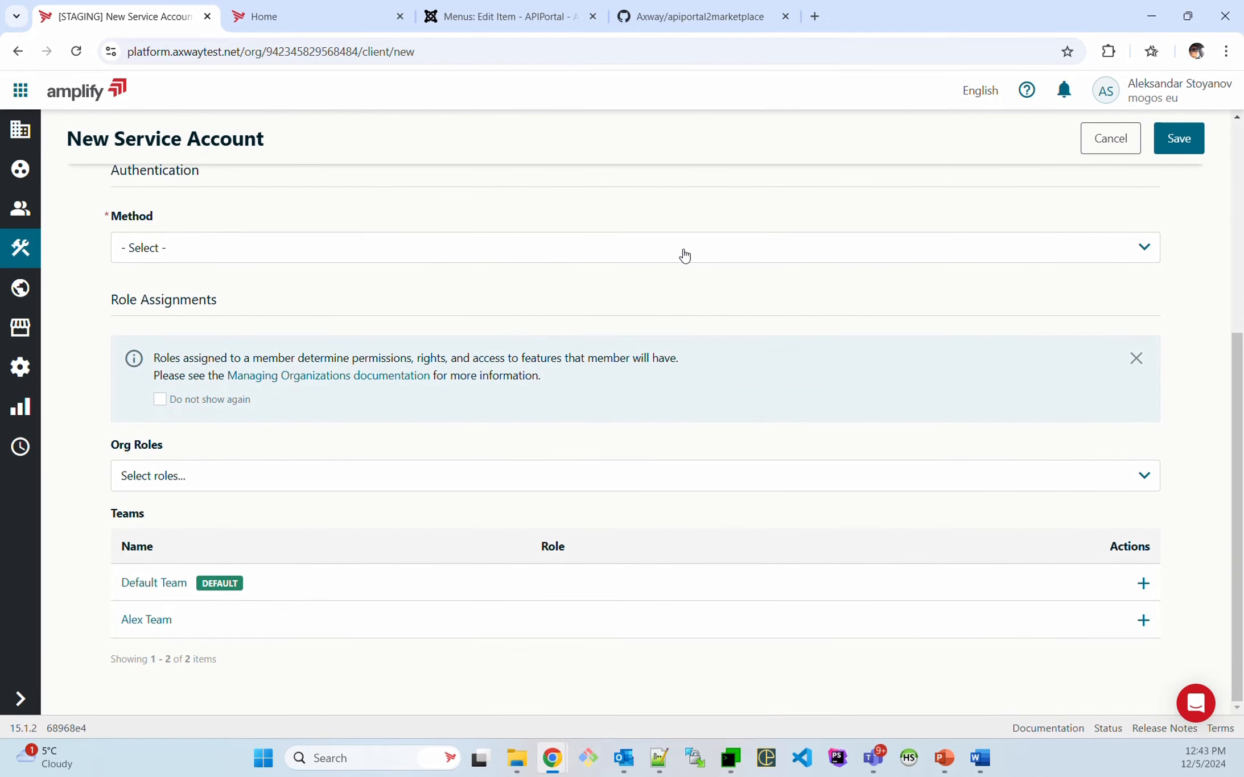
scroll(787, 323, up, 3)
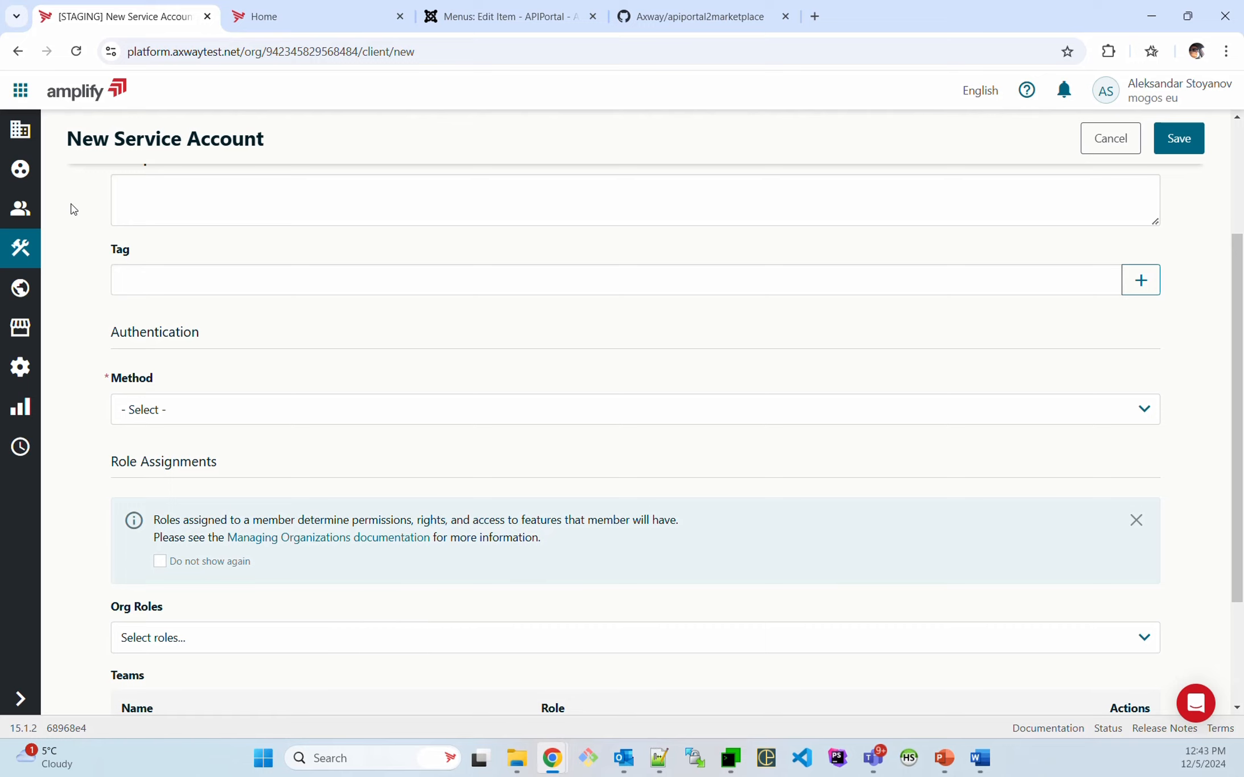
click(21, 257)
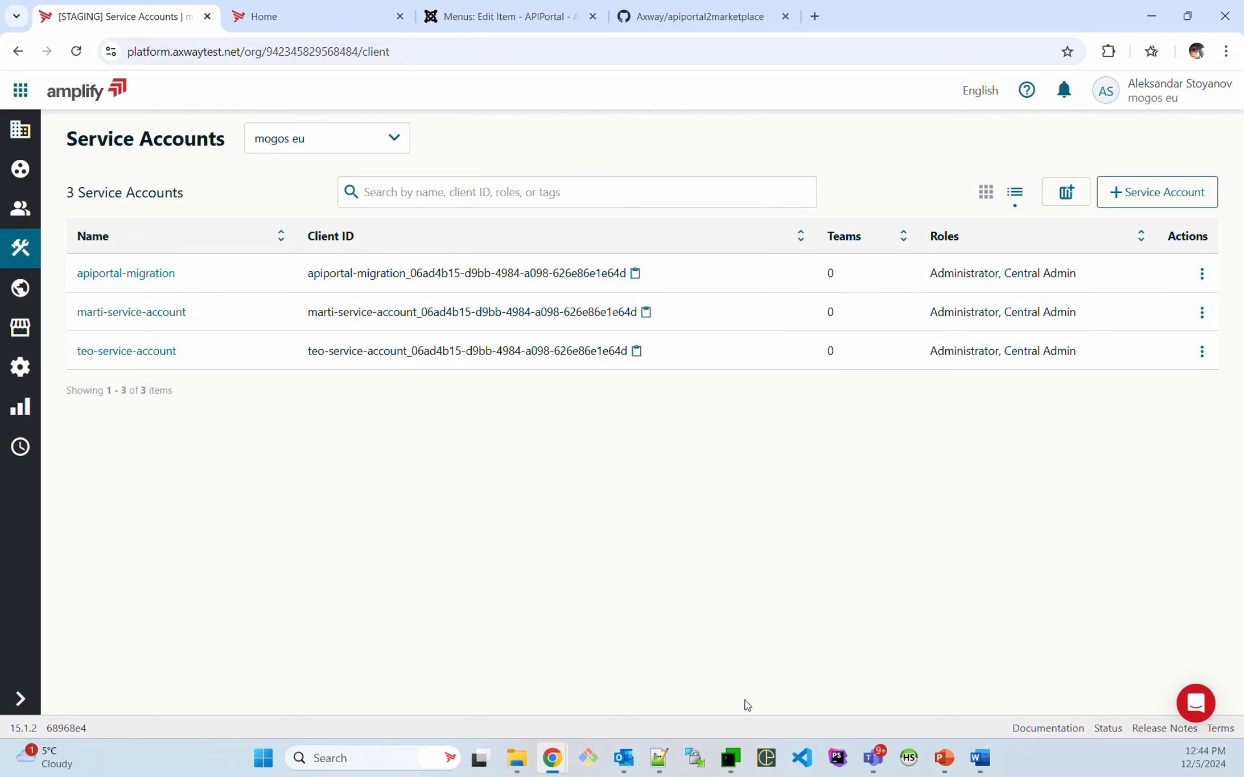
Step: Switch to MTPuTTY and highlight the environment.ini file name in the directory listing
click(731, 758)
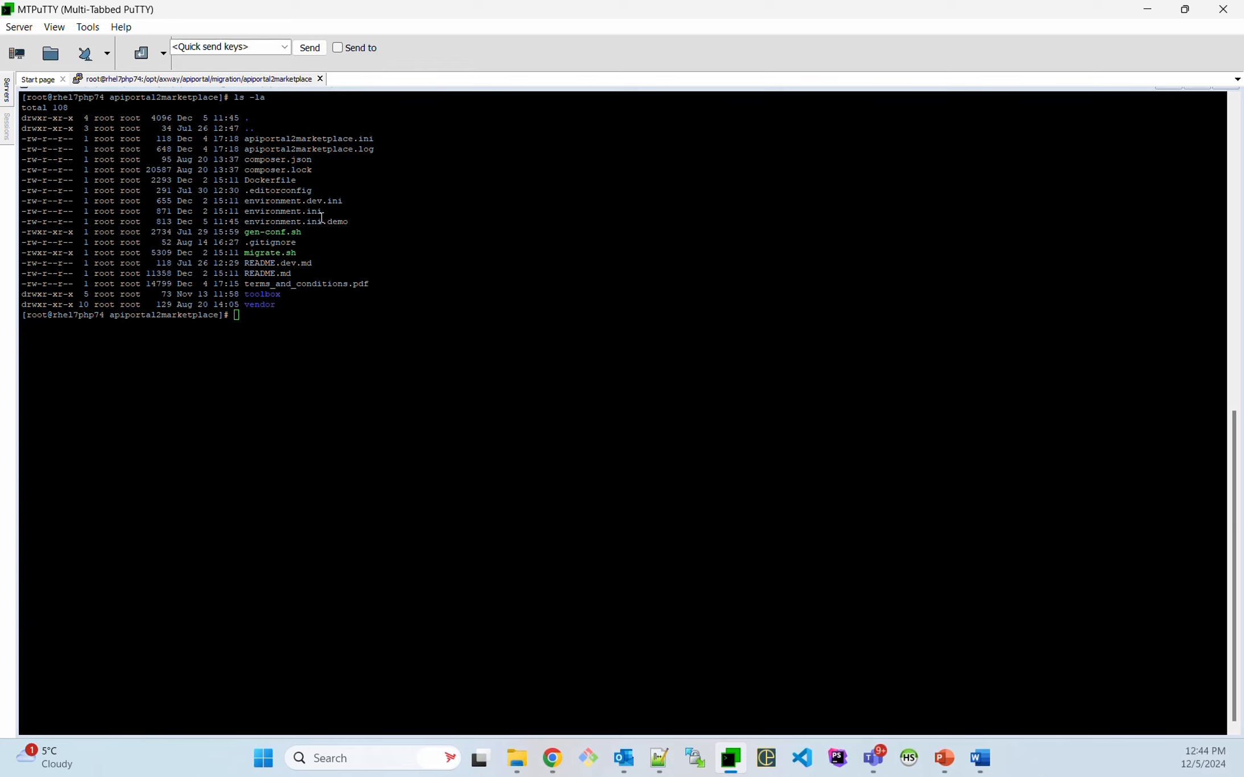
drag(248, 209, 321, 205)
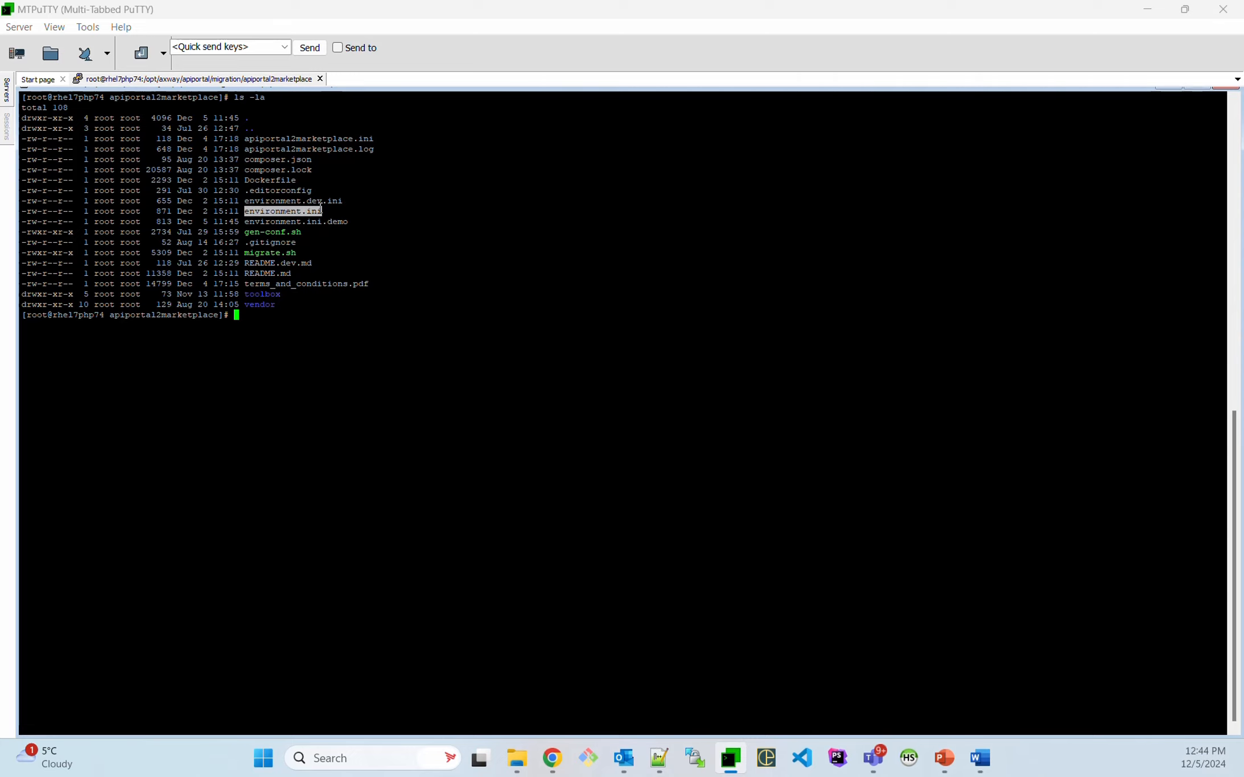
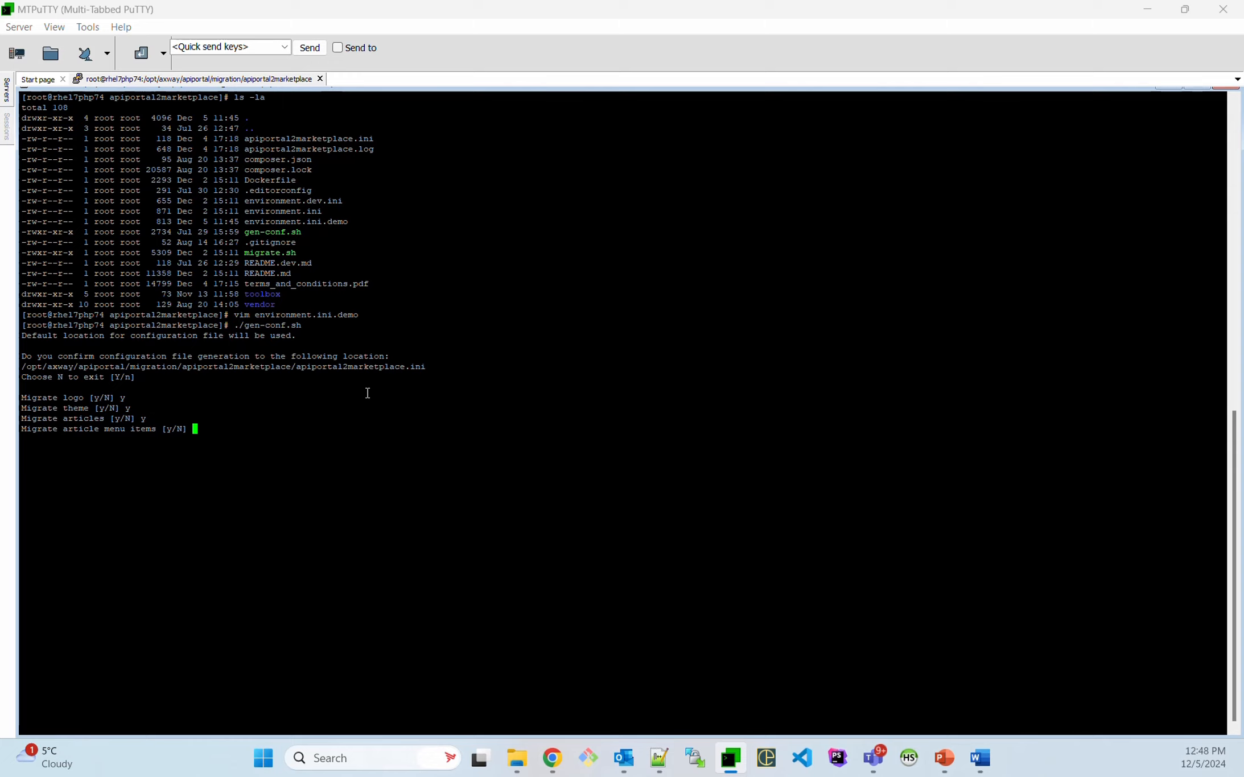
Step: Answer y to migrating article menu items, terms & conditions and the active language, and confirm the configuration to generate apiportal2marketplace.ini
text(y)
key(Return)
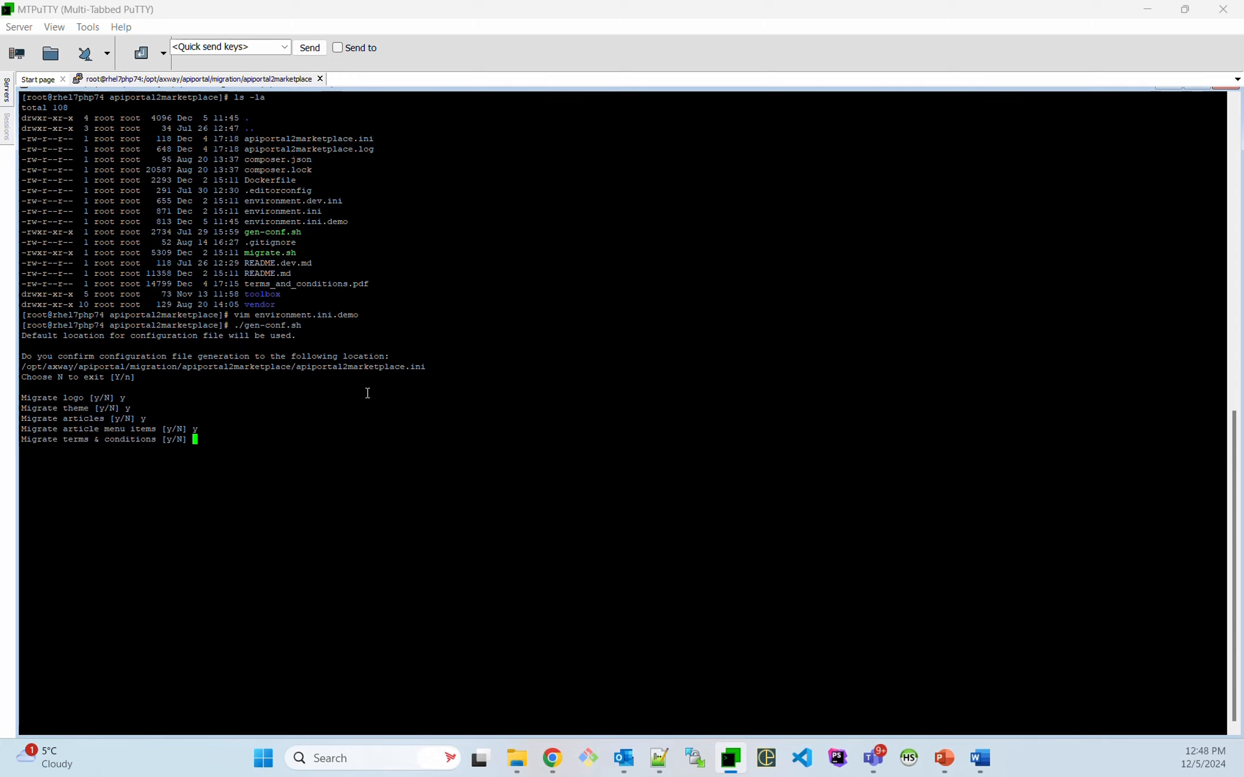
text(y)
key(Return)
text(y)
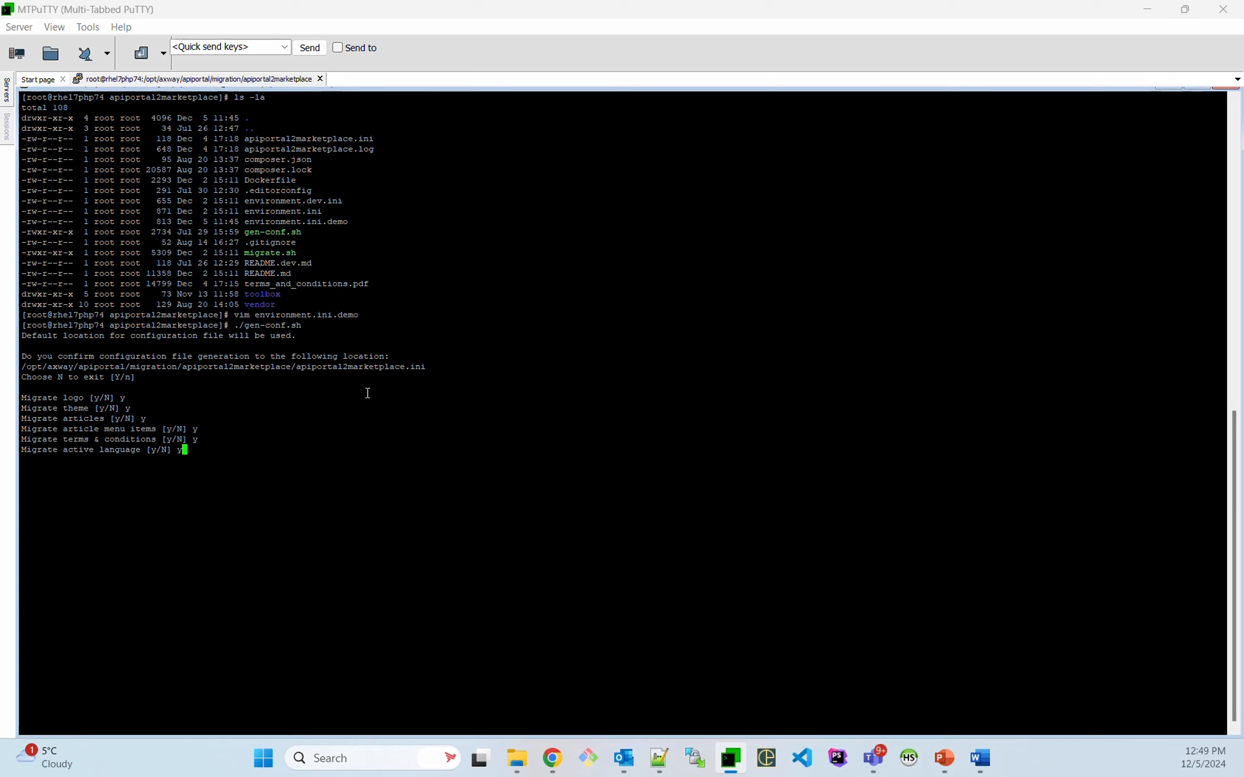
key(Return)
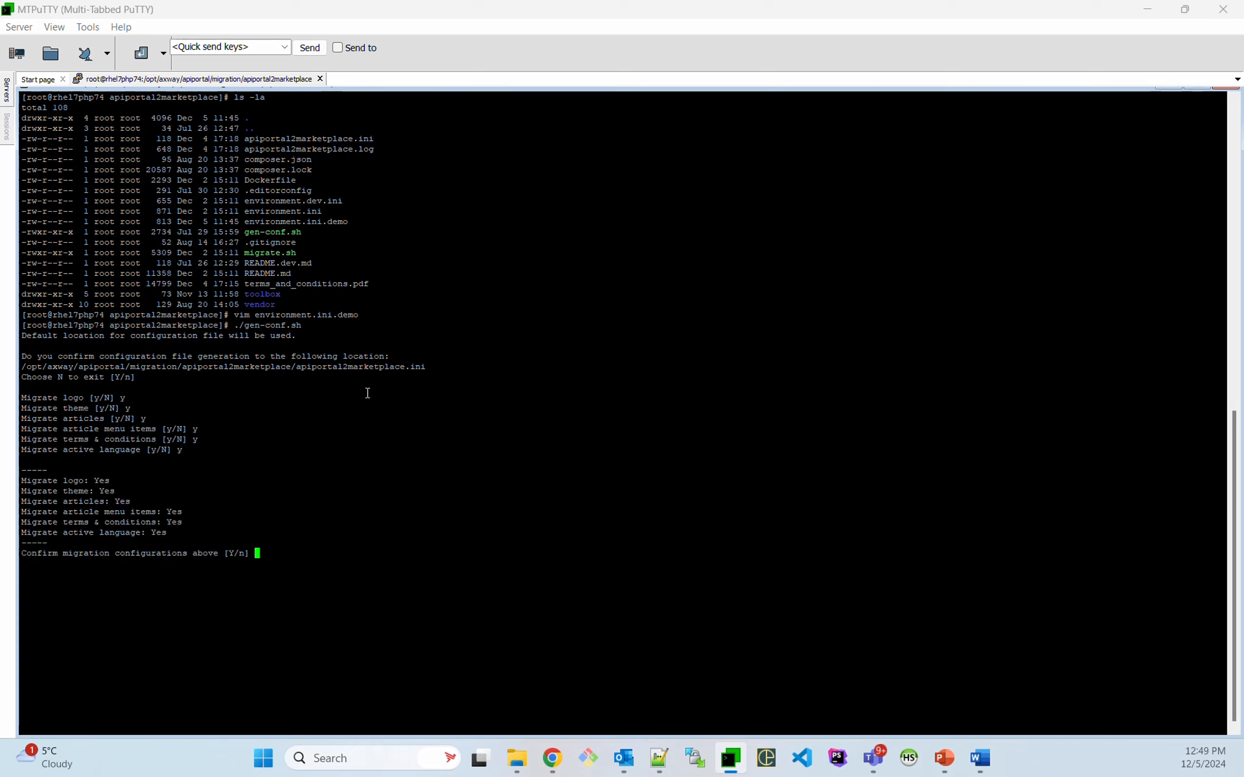
key(Return)
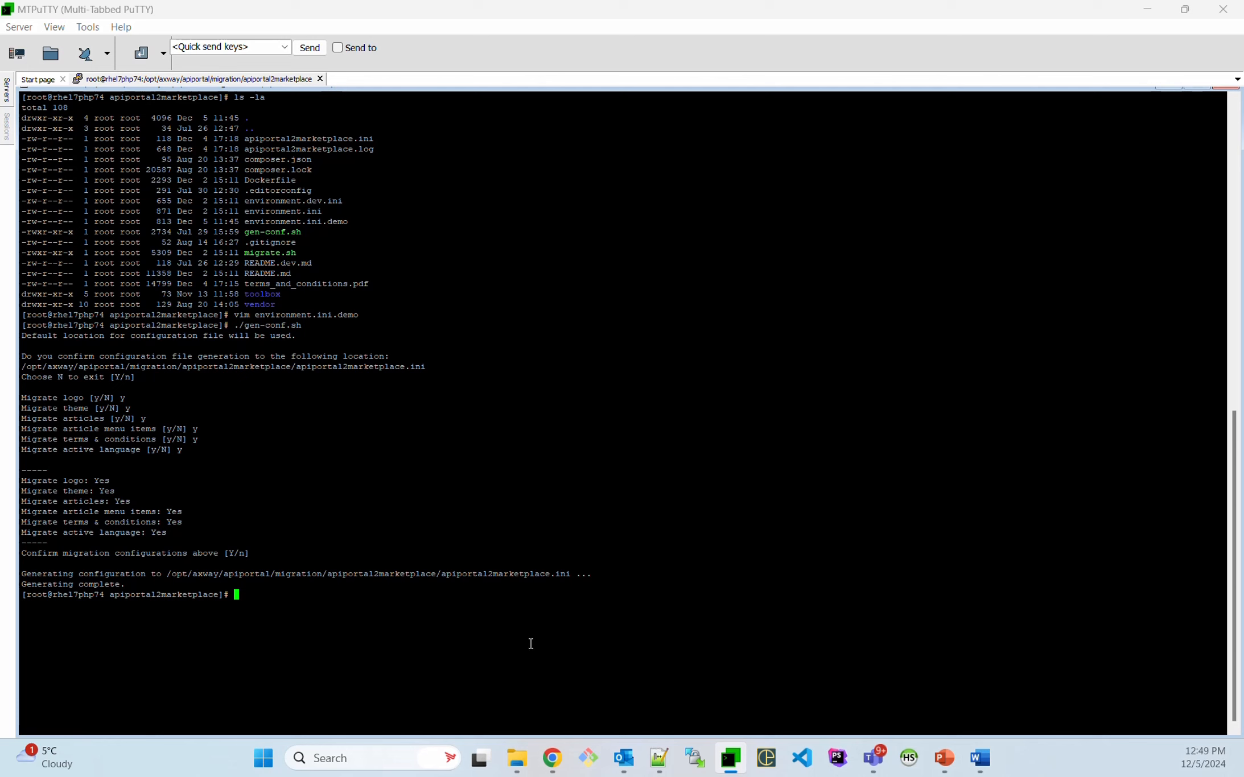
Step: List all files in the apiportal2marketplace directory with ls -la
text(ls -la)
key(Return)
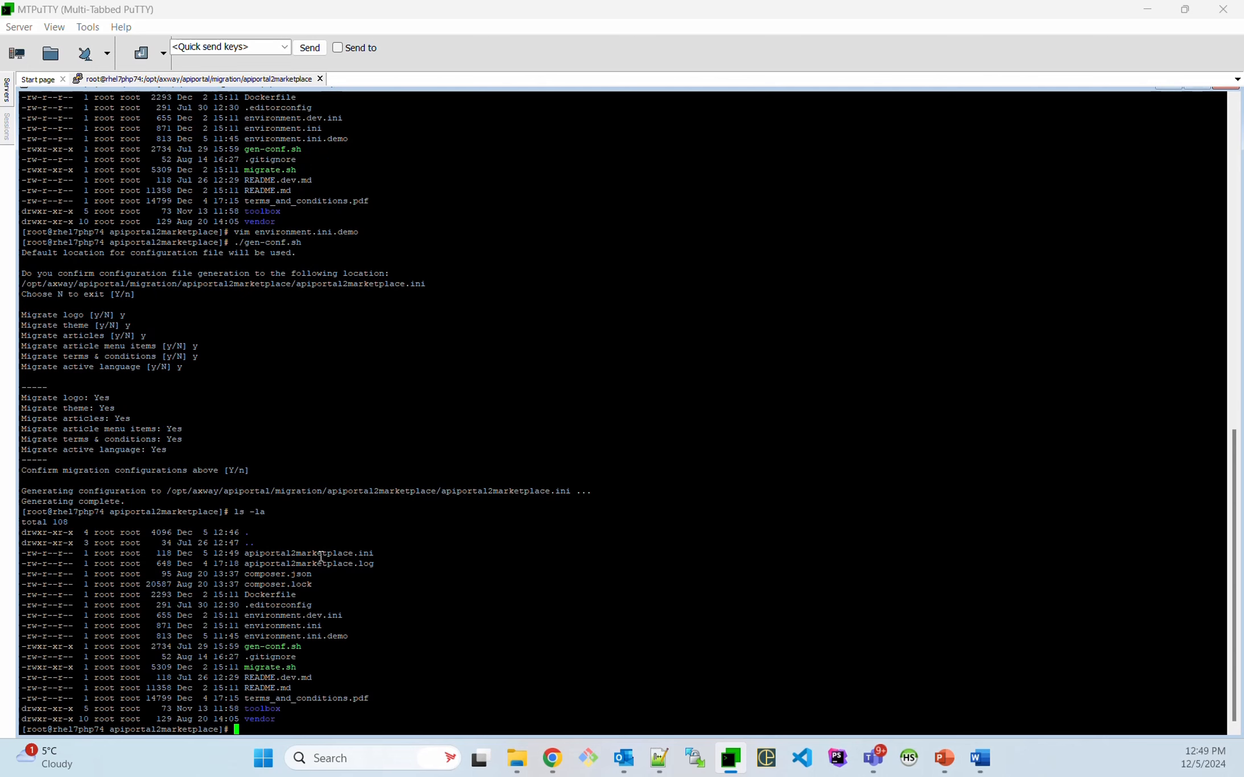
Step: Open apiportal2marketplace.ini in vim to review the migration options, and quit the editor without changes
drag(317, 555, 374, 558)
double_click(746, 624)
text(v)
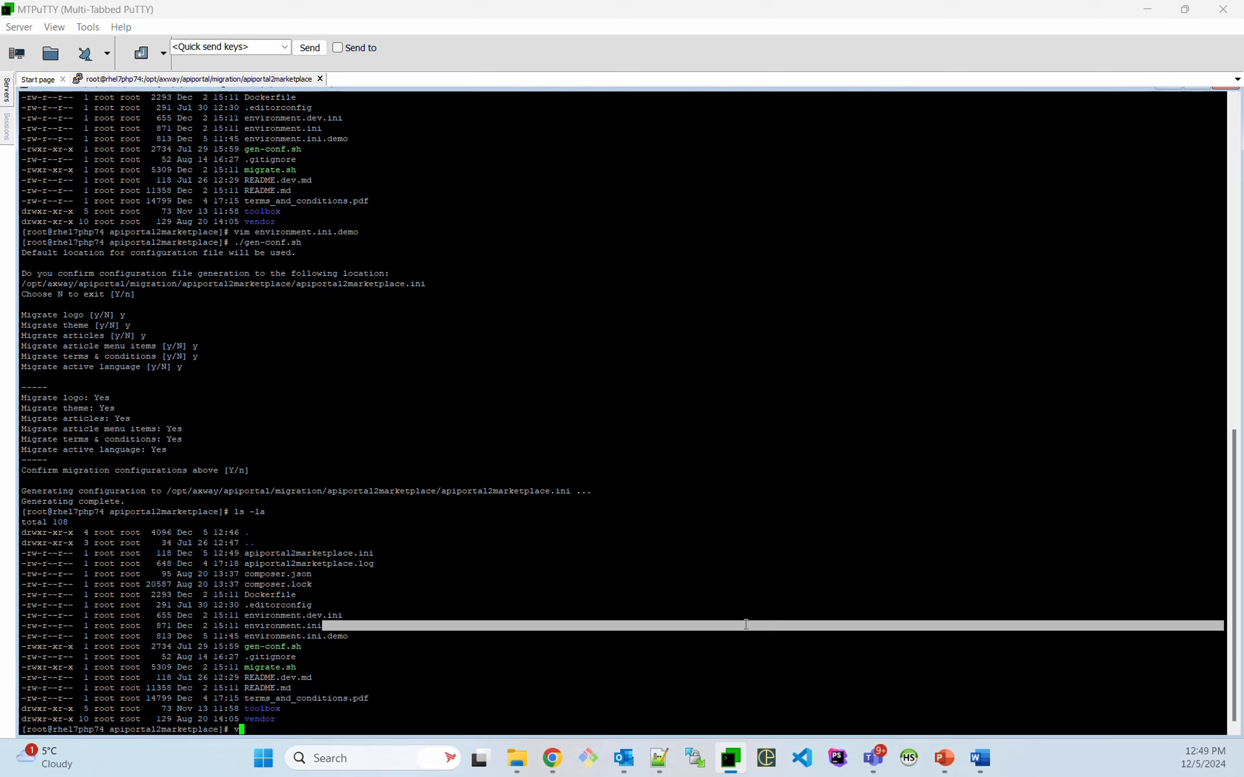
text(im ap)
key(Tab)
text(ini)
key(Return)
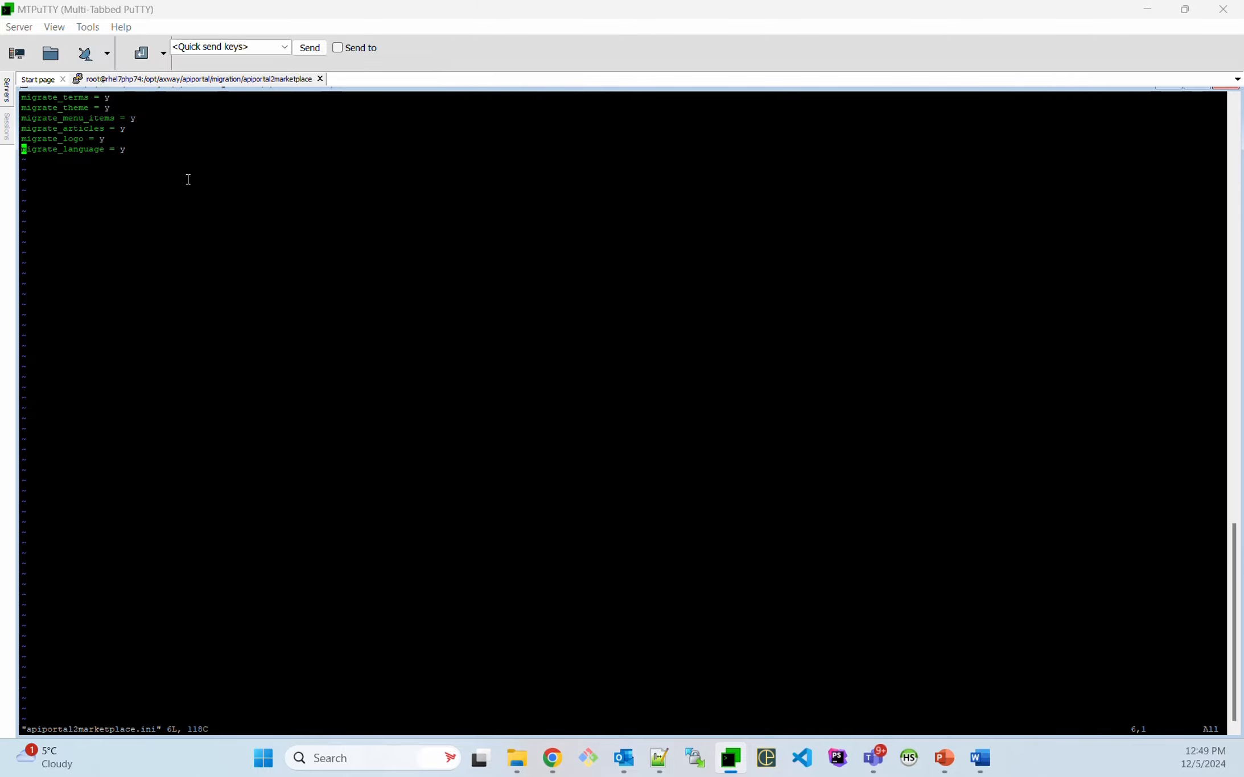
key(shift+semicolon)
text(q)
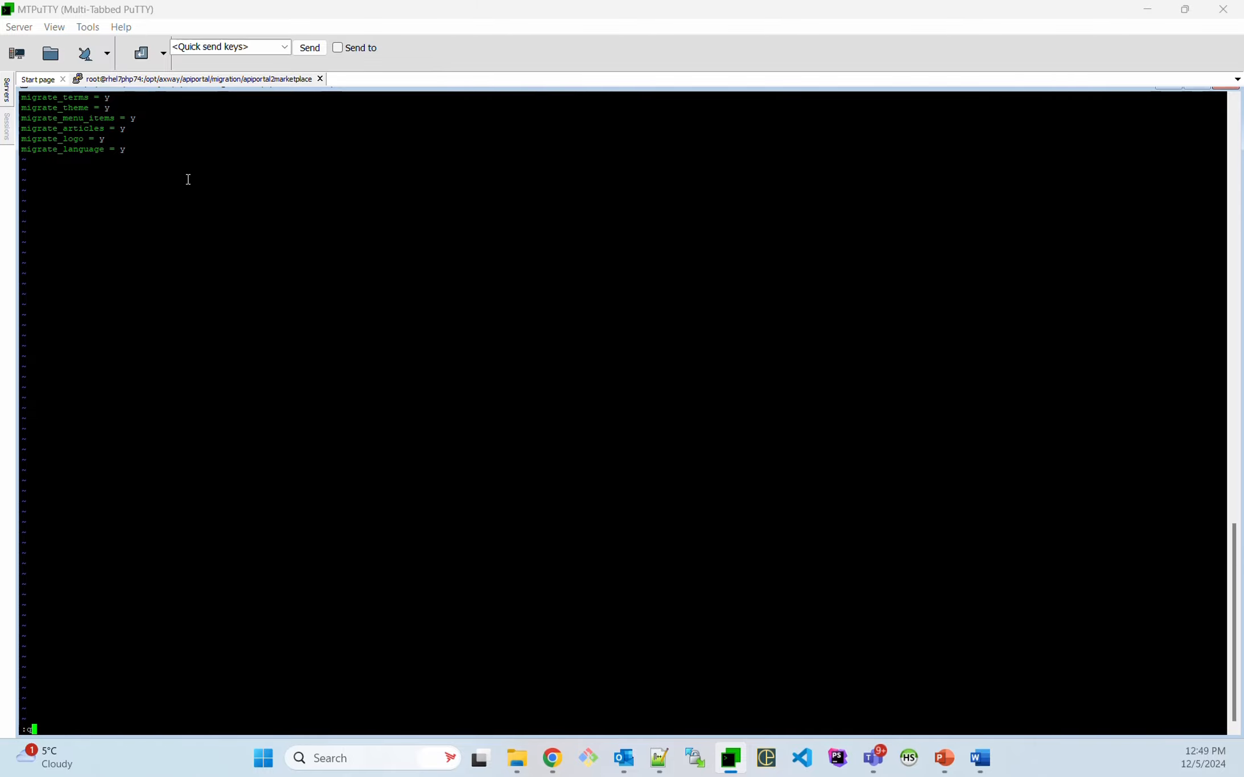
key(Return)
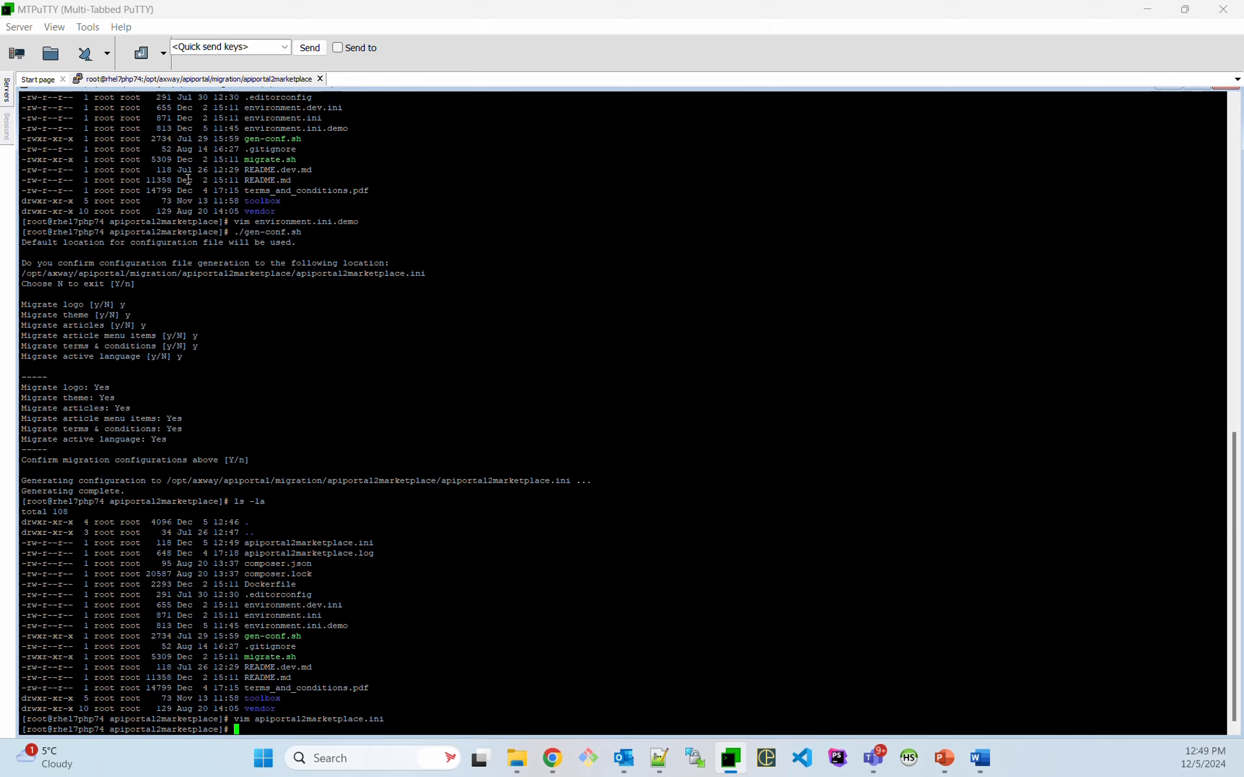
Step: Run ./migrate.sh with apiportal2marketplace.ini and the pre-prod argument
text(./)
text(migrate.sh)
text(apiportal2marketplace.)
key(Tab)
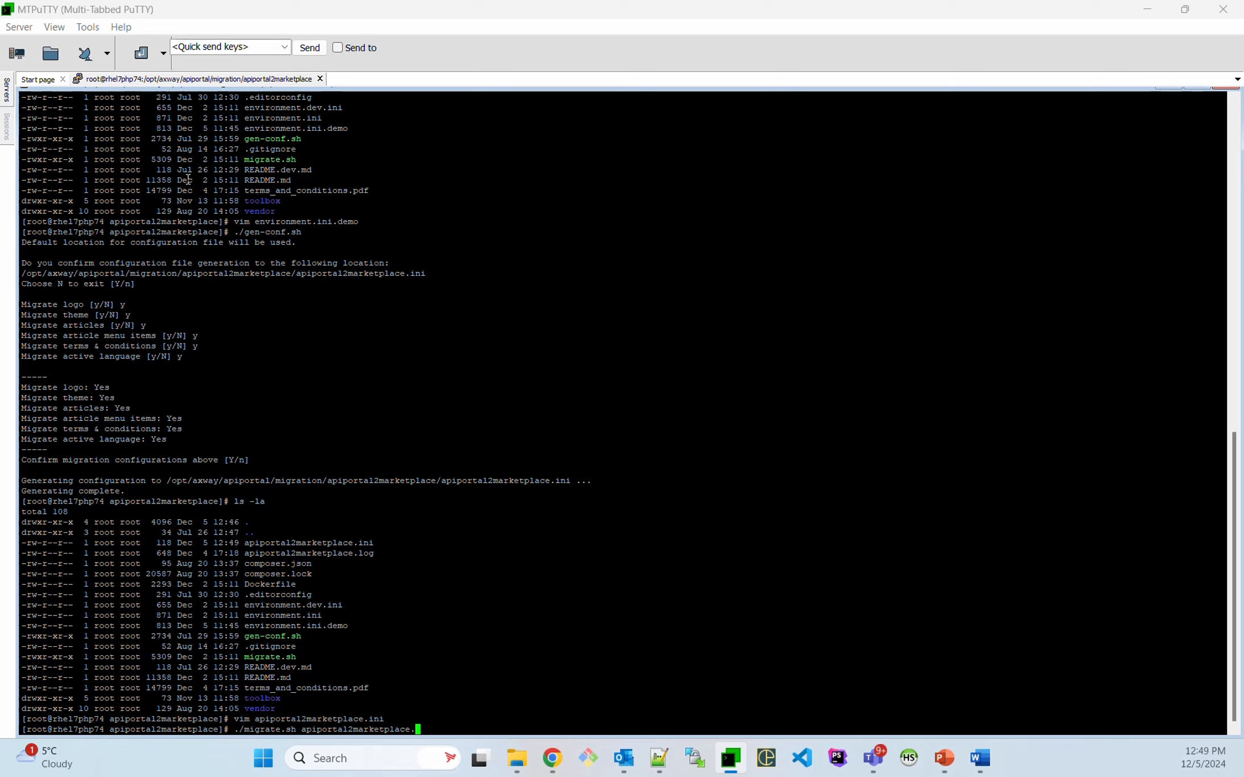
text(i)
key(Tab)
text(pre-prod)
key(Return)
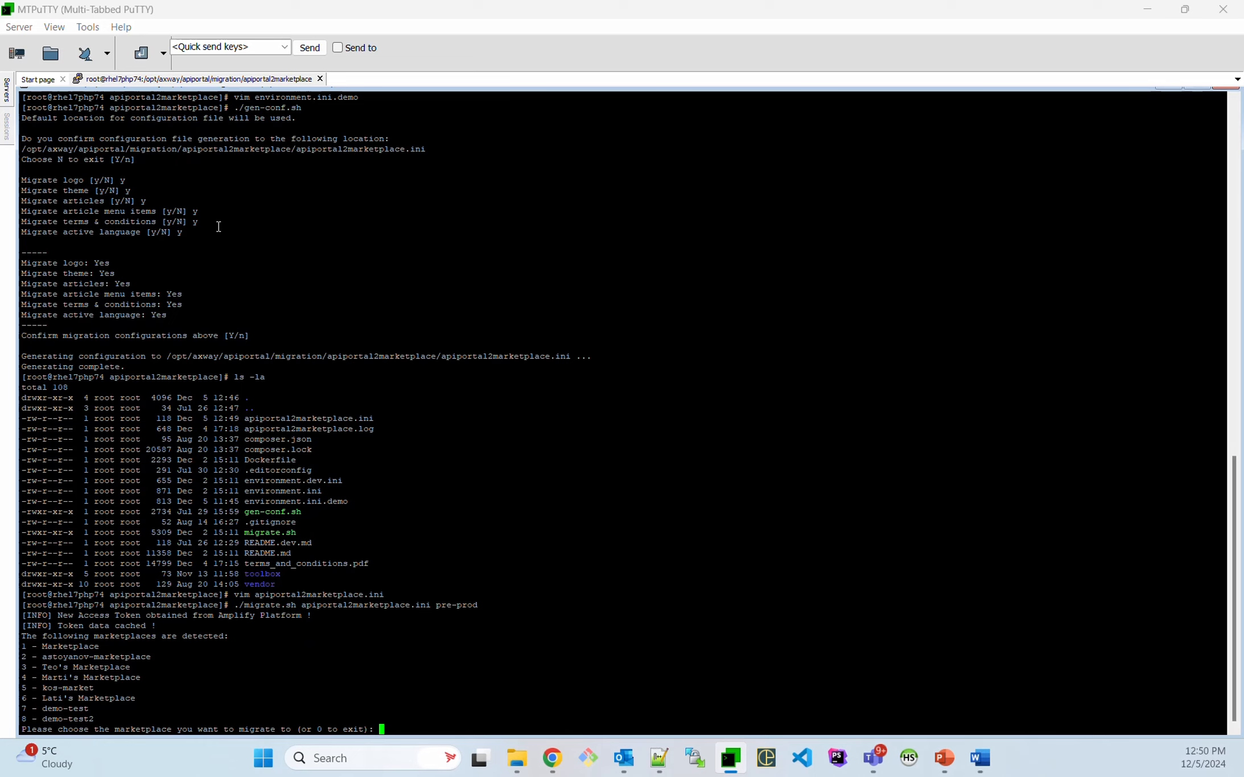
Step: Switch to the Amplify platform window in Chrome and display the organization's Marketplaces list
click(557, 763)
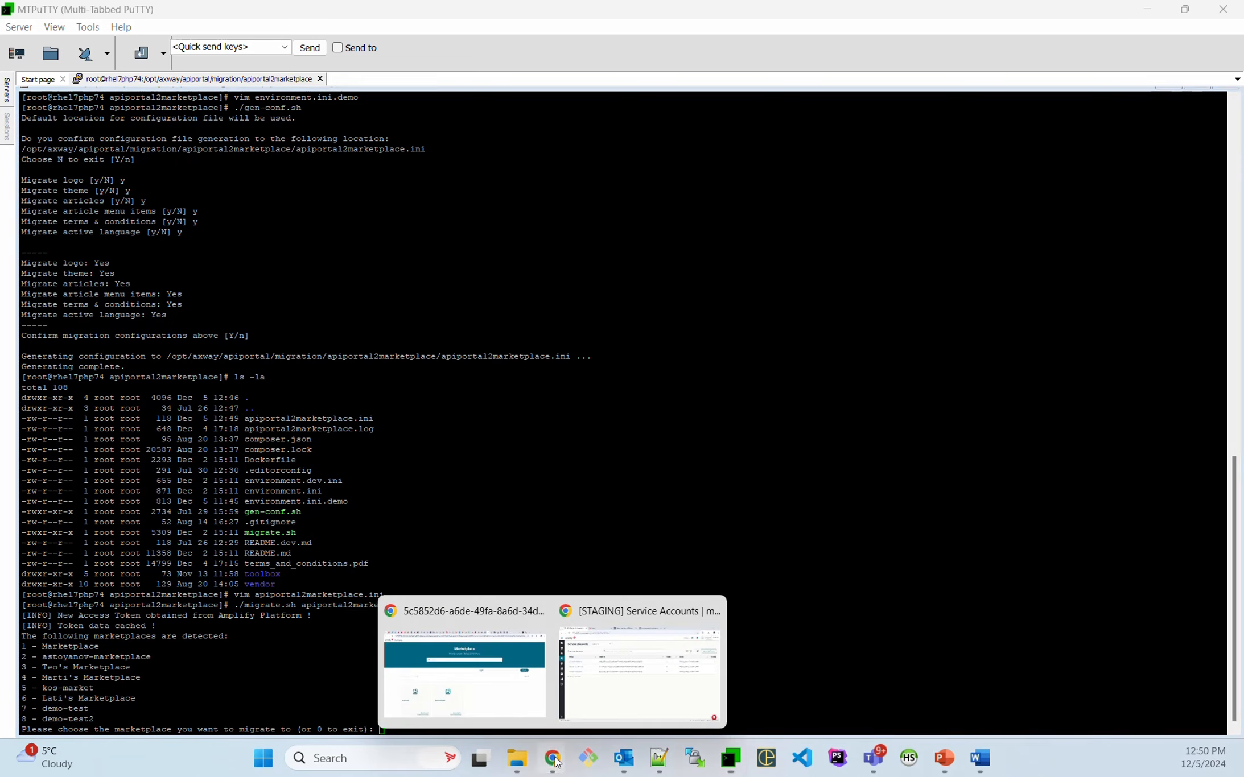
click(506, 678)
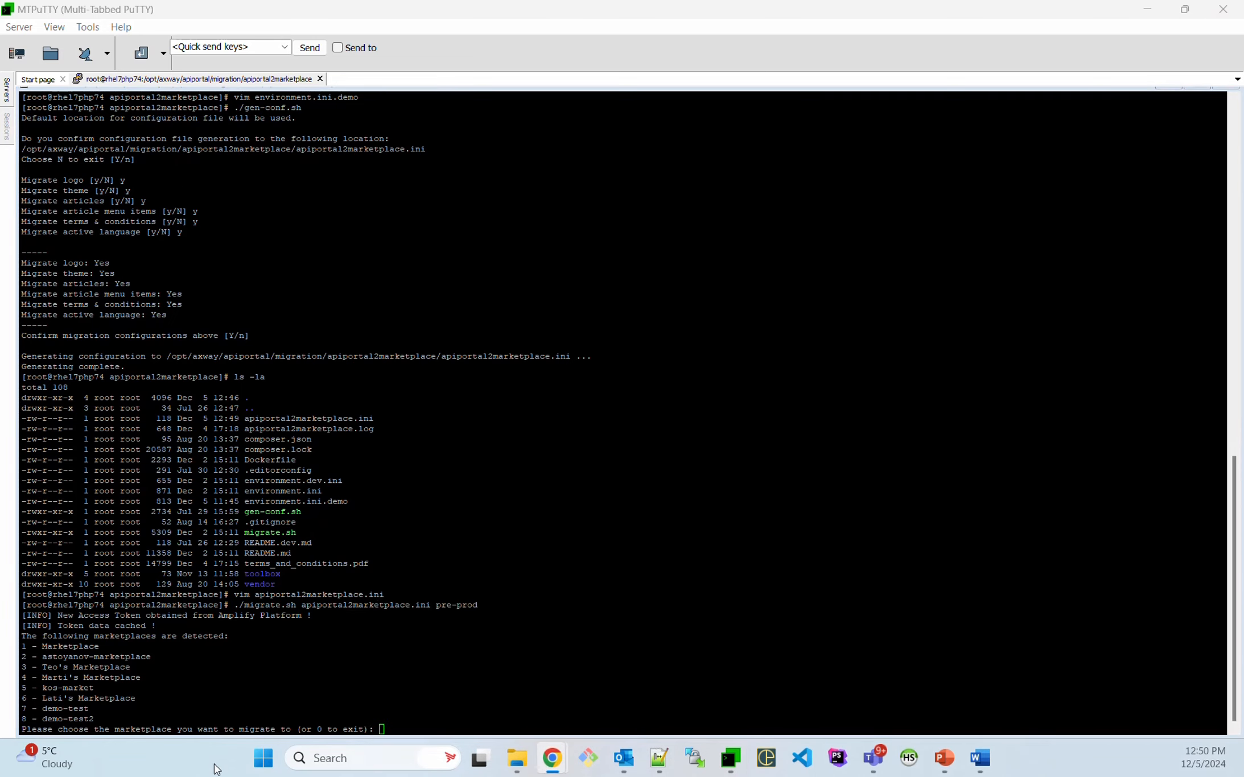
mouse_move(560, 745)
click(611, 668)
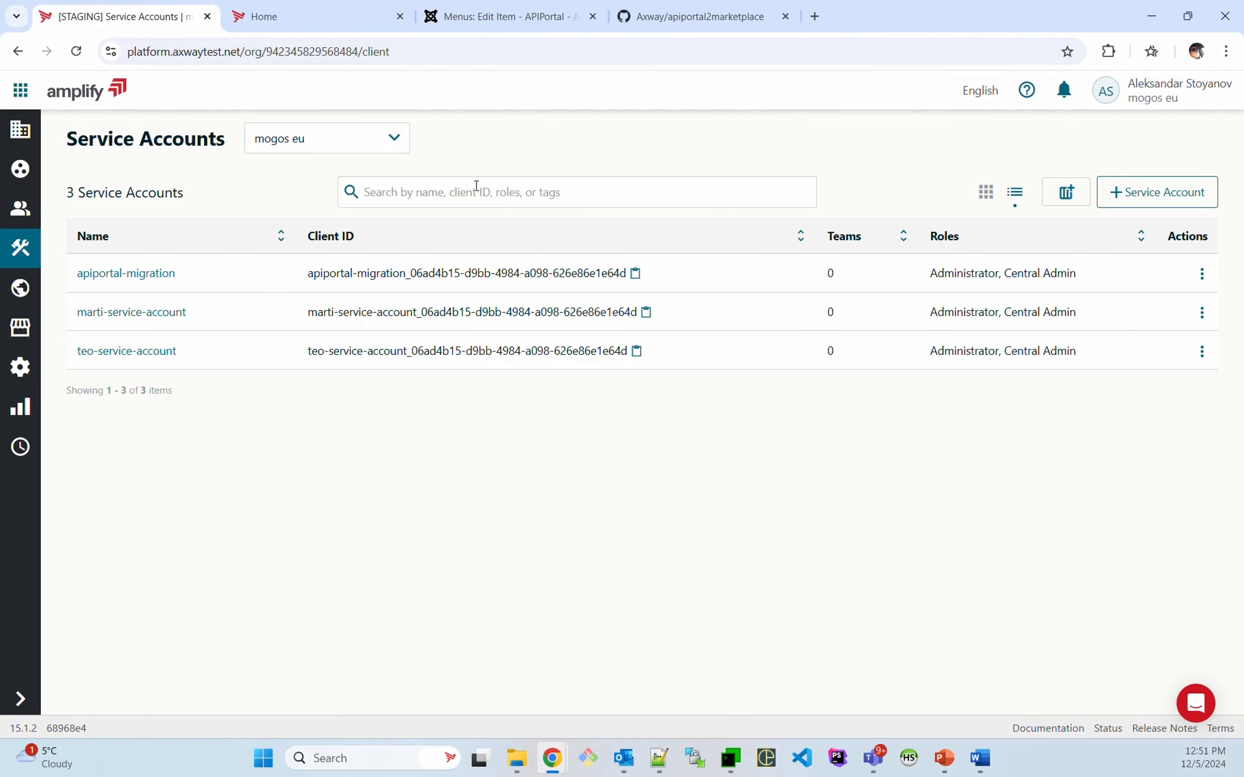
click(20, 327)
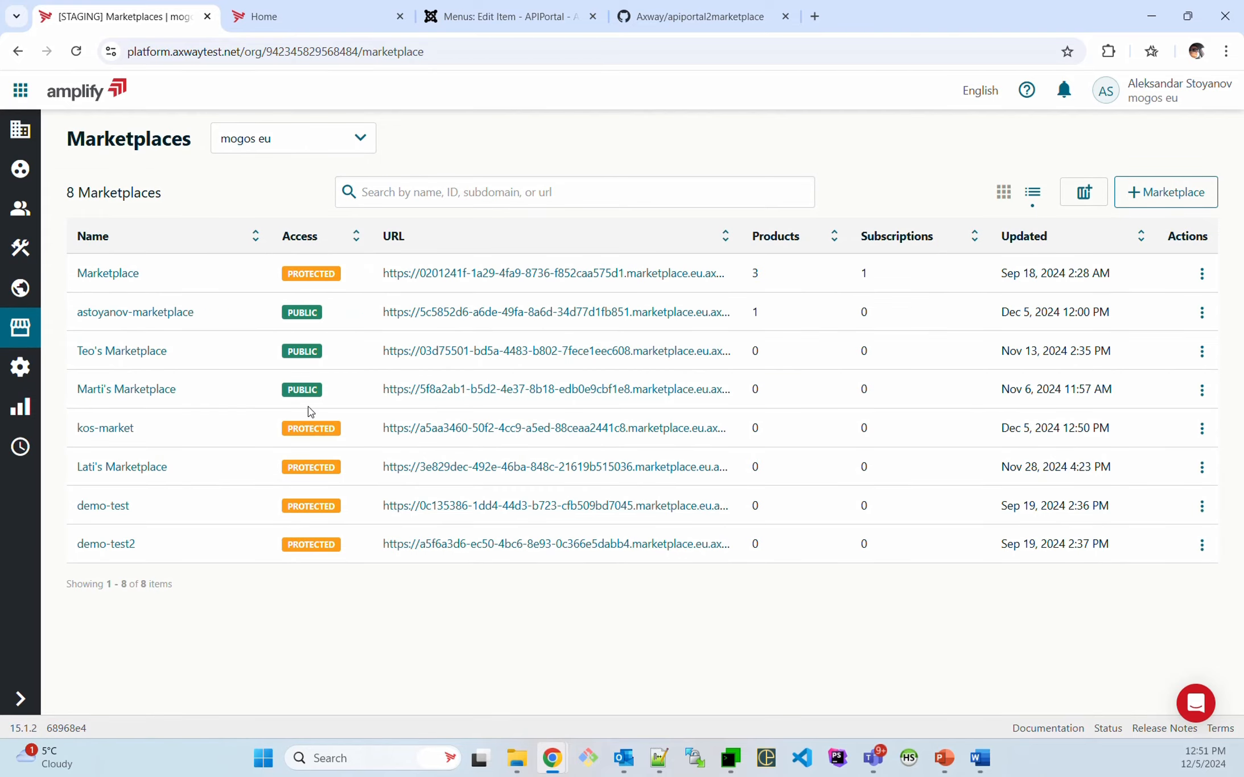
Step: Return to MTPuTTY and enter 2 at the marketplace selection prompt without submitting it
click(1151, 16)
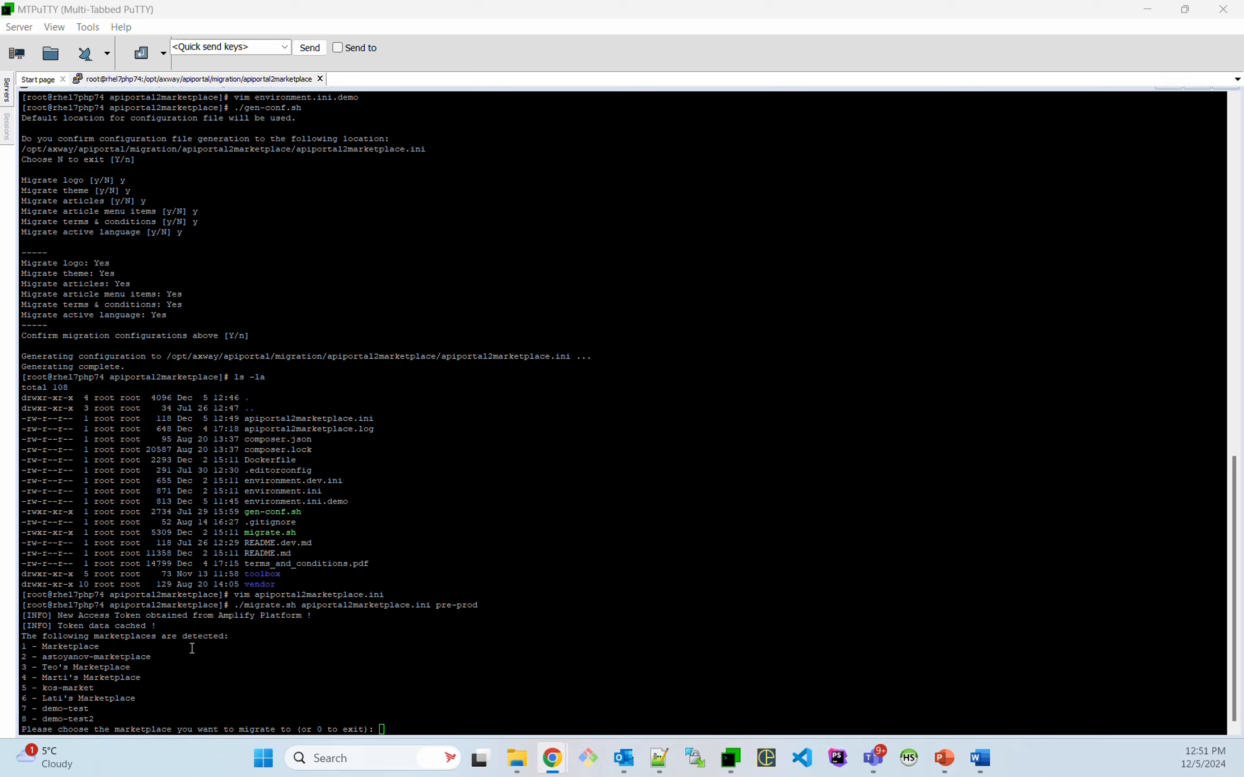
click(532, 687)
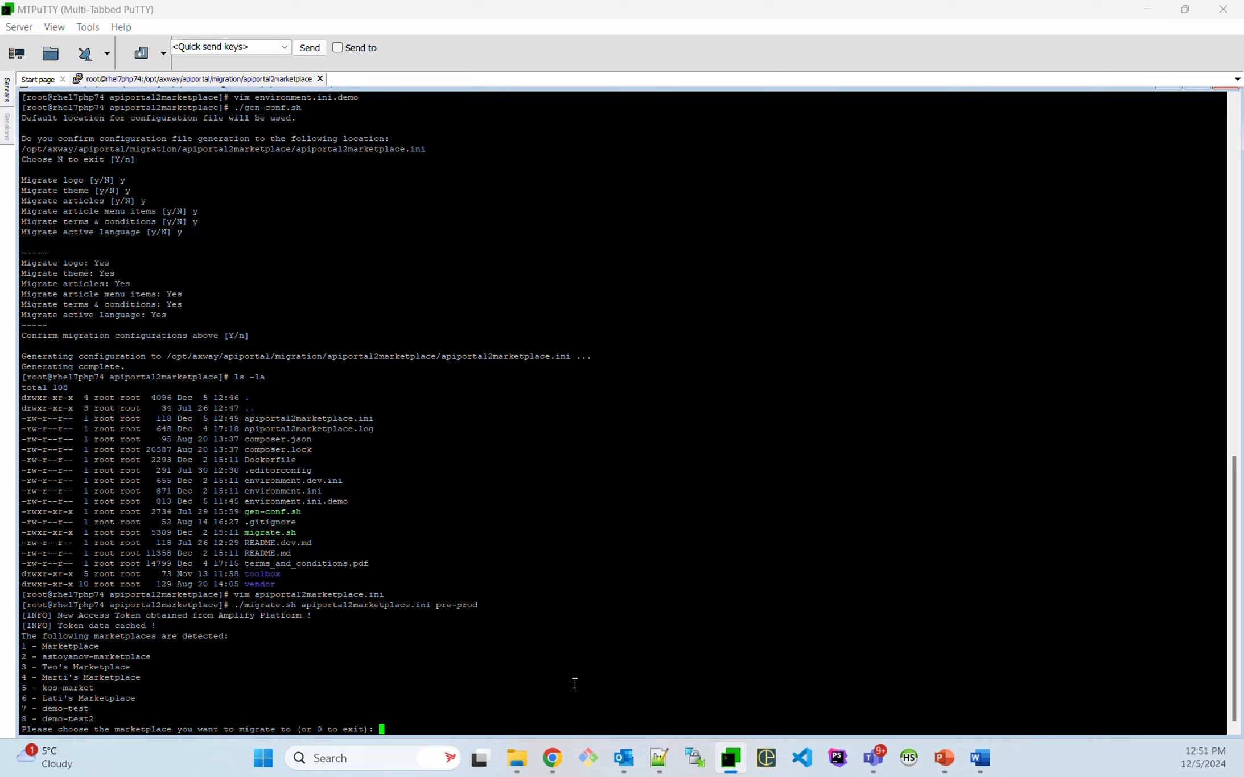
text(2)
Step: Switch to Chrome, open the second listed marketplace, and examine its Appearance and Menus settings
click(560, 764)
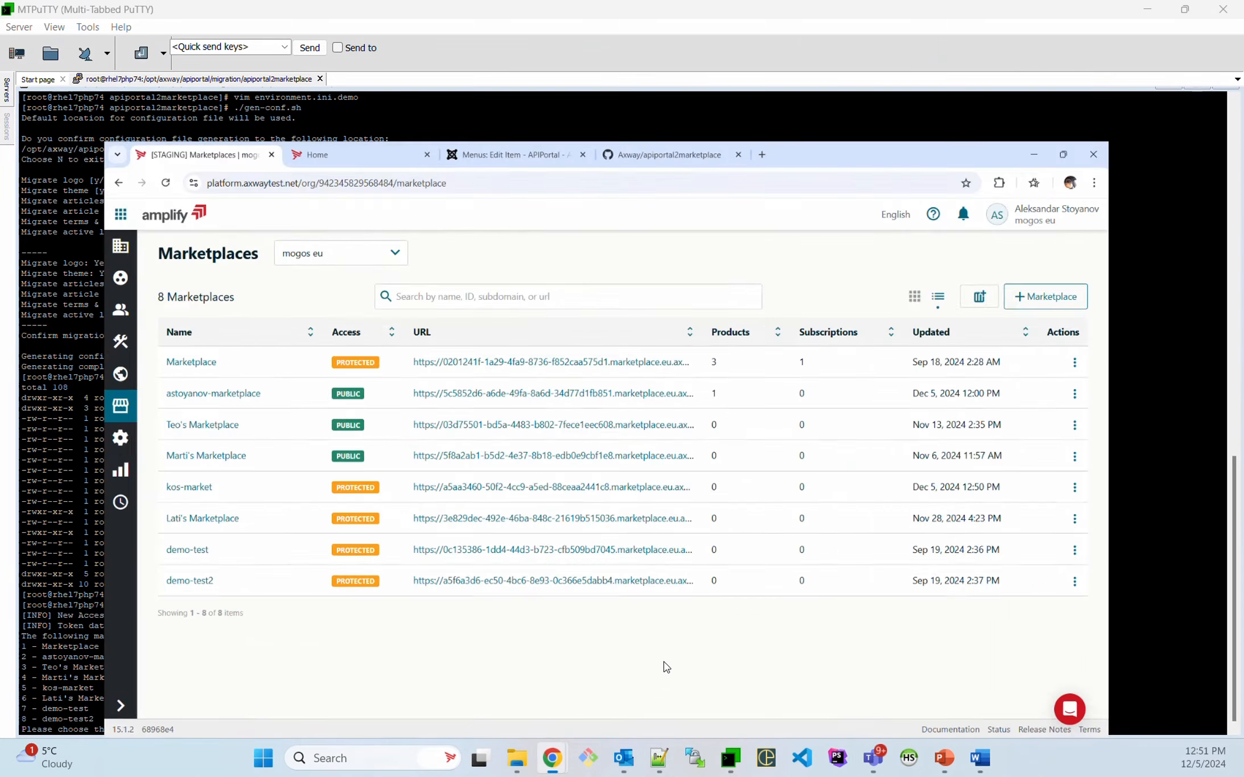
click(683, 666)
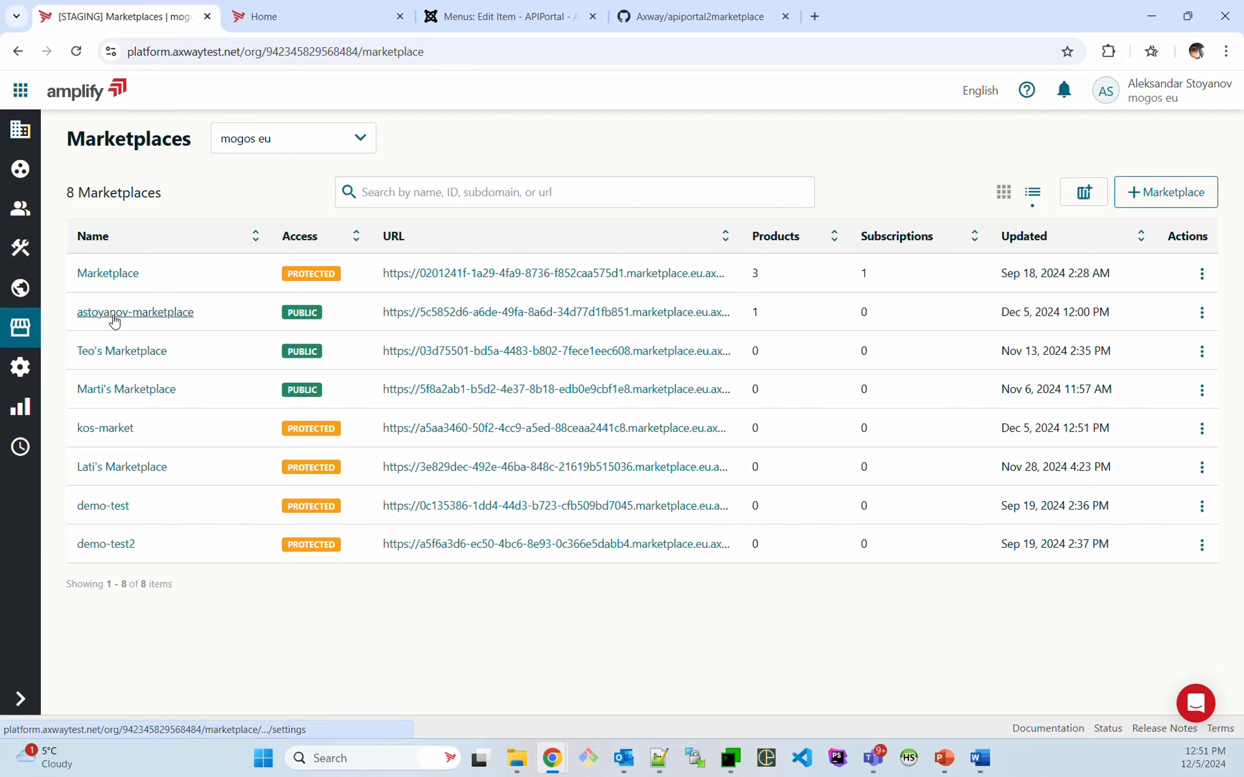
click(187, 315)
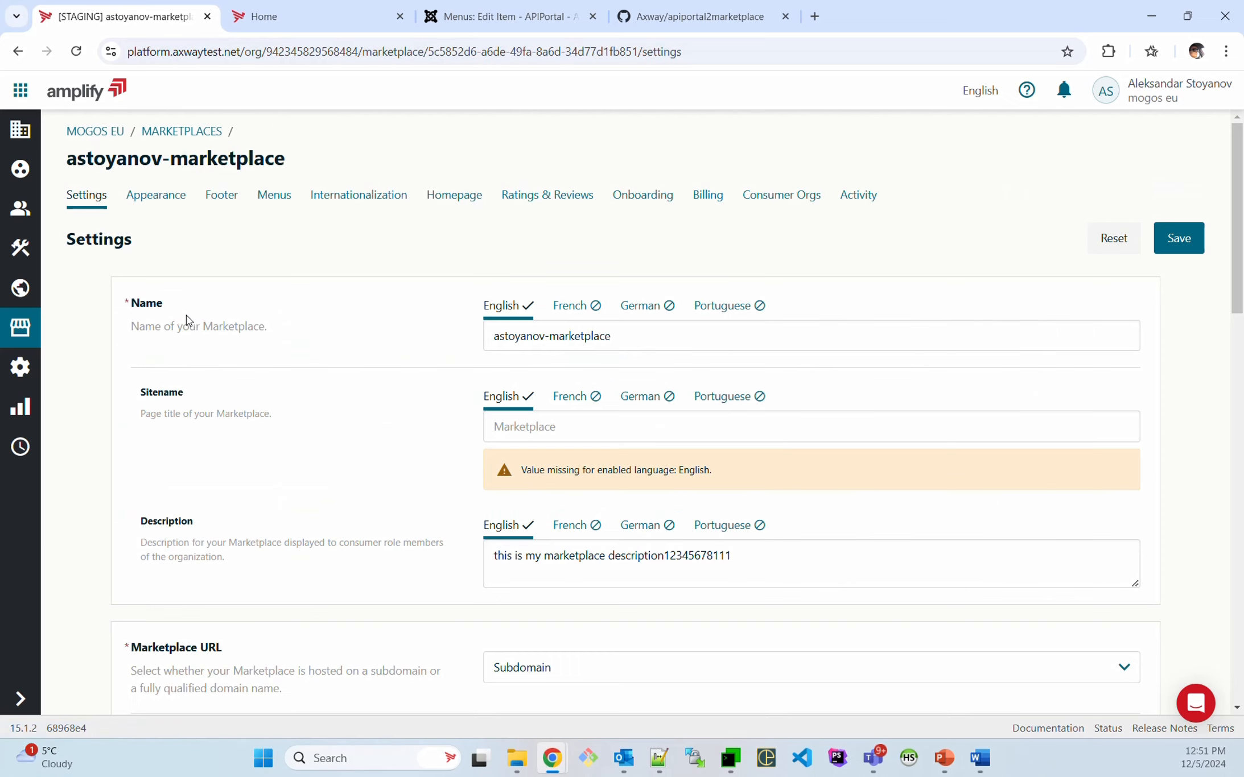
click(176, 195)
scroll(955, 467, down, 4)
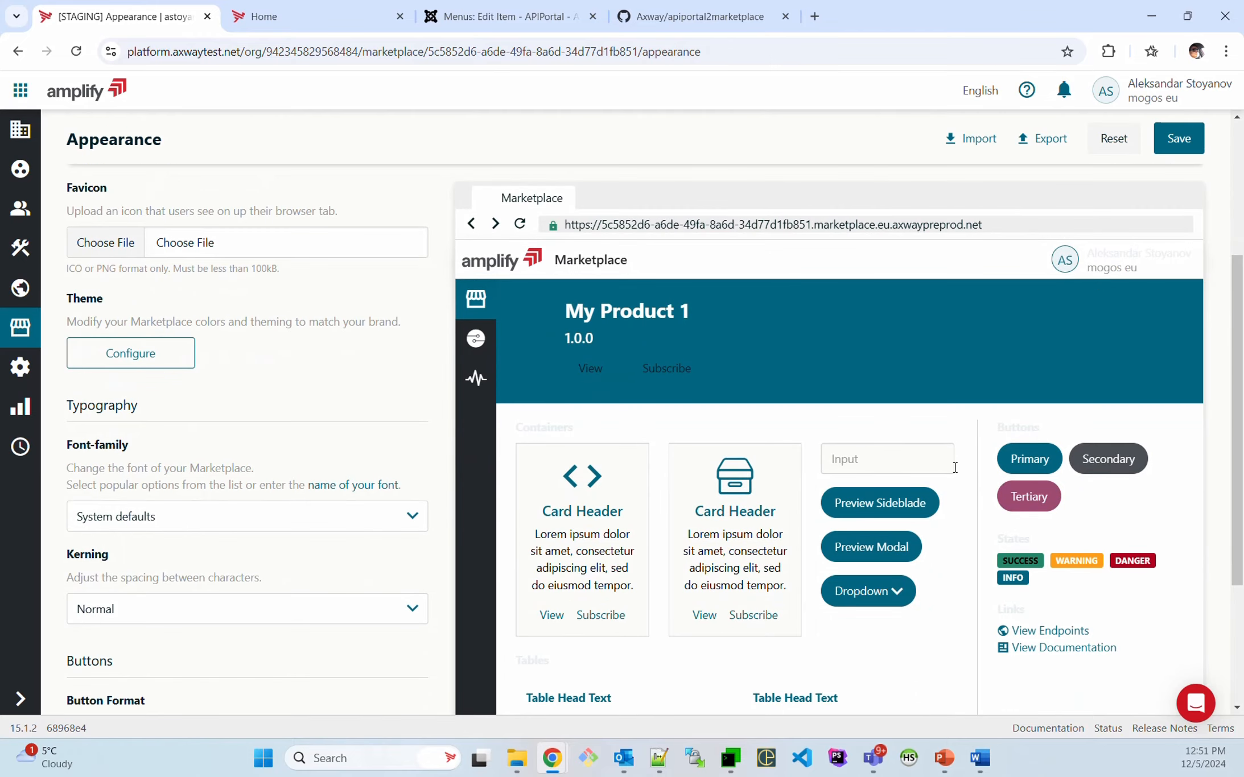
scroll(955, 468, up, 1)
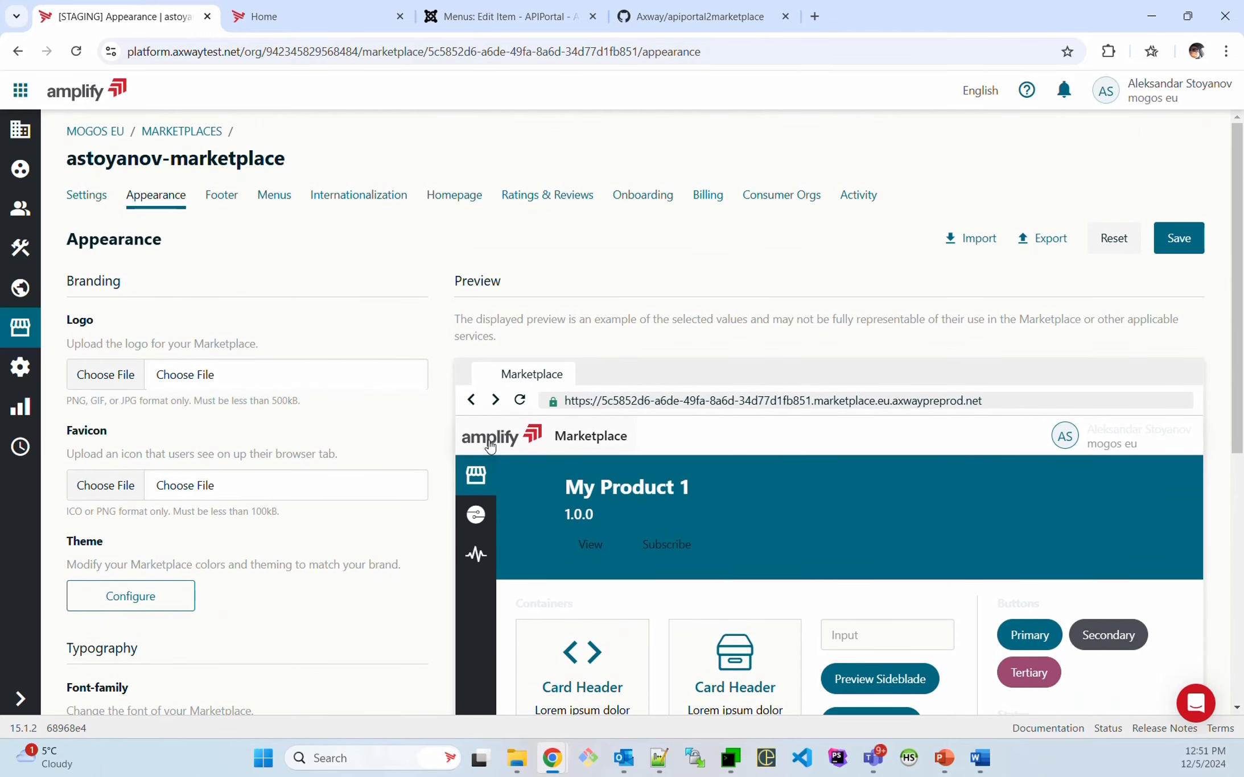
click(284, 205)
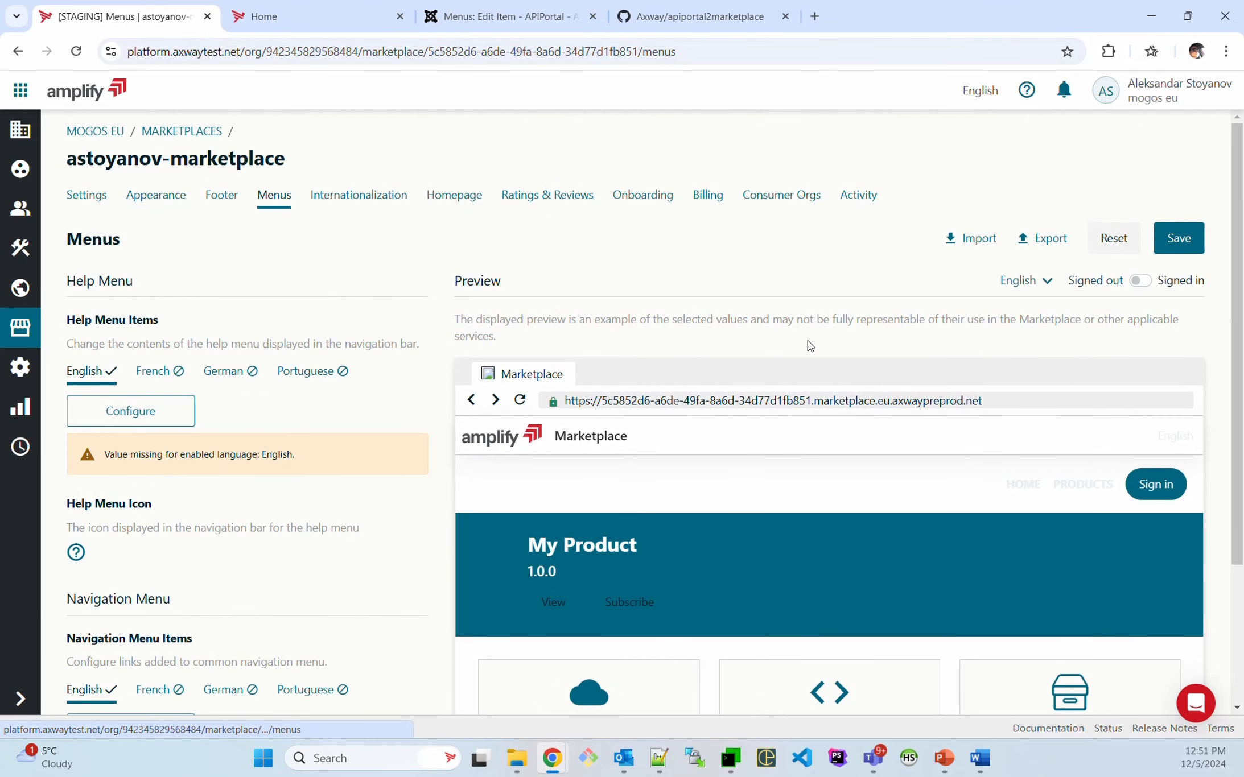
scroll(260, 561, down, 3)
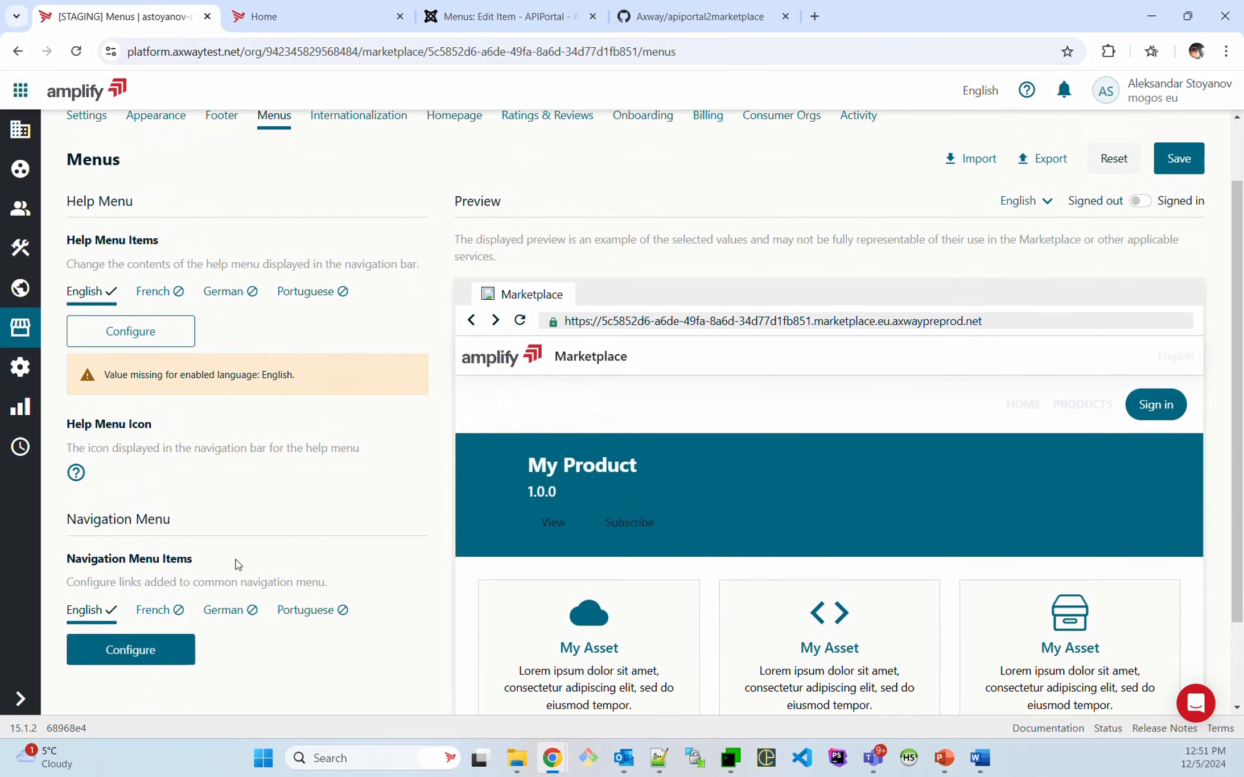
scroll(236, 567, up, 3)
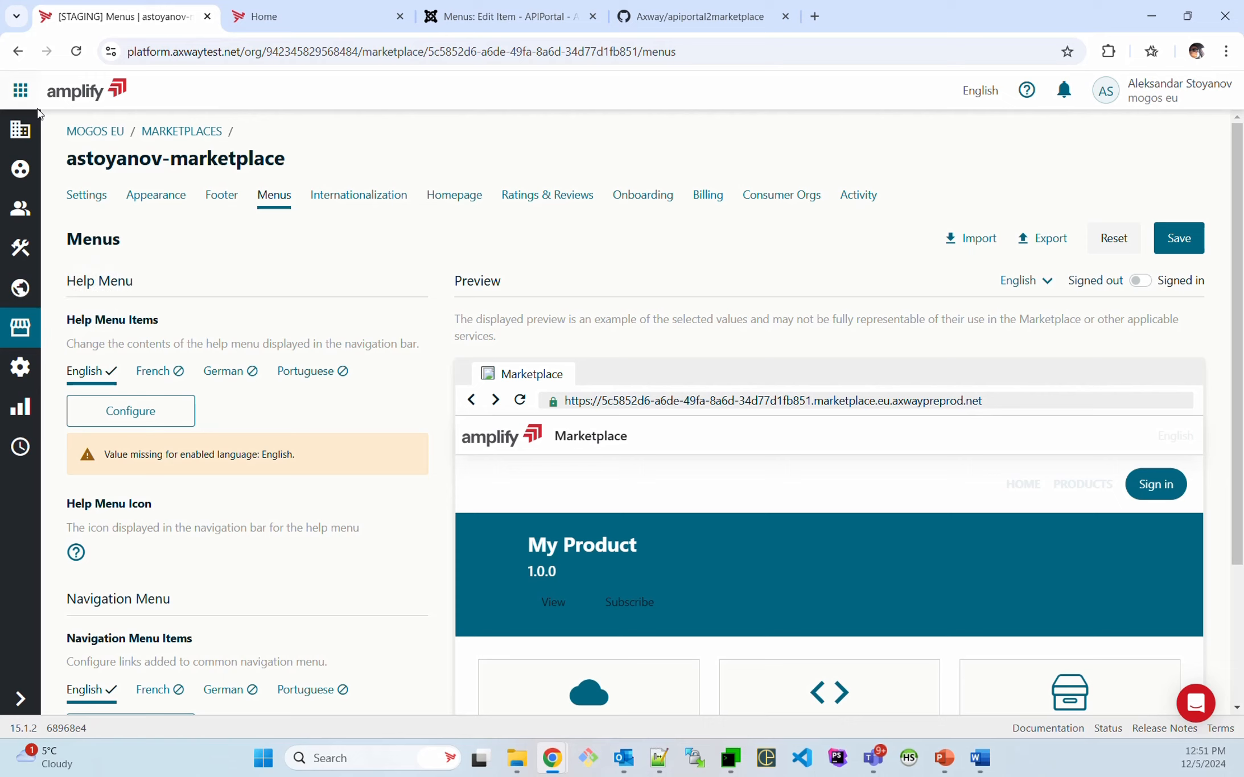
Step: View the Document Library in Amplify Central, and go back to marketplace management
click(20, 87)
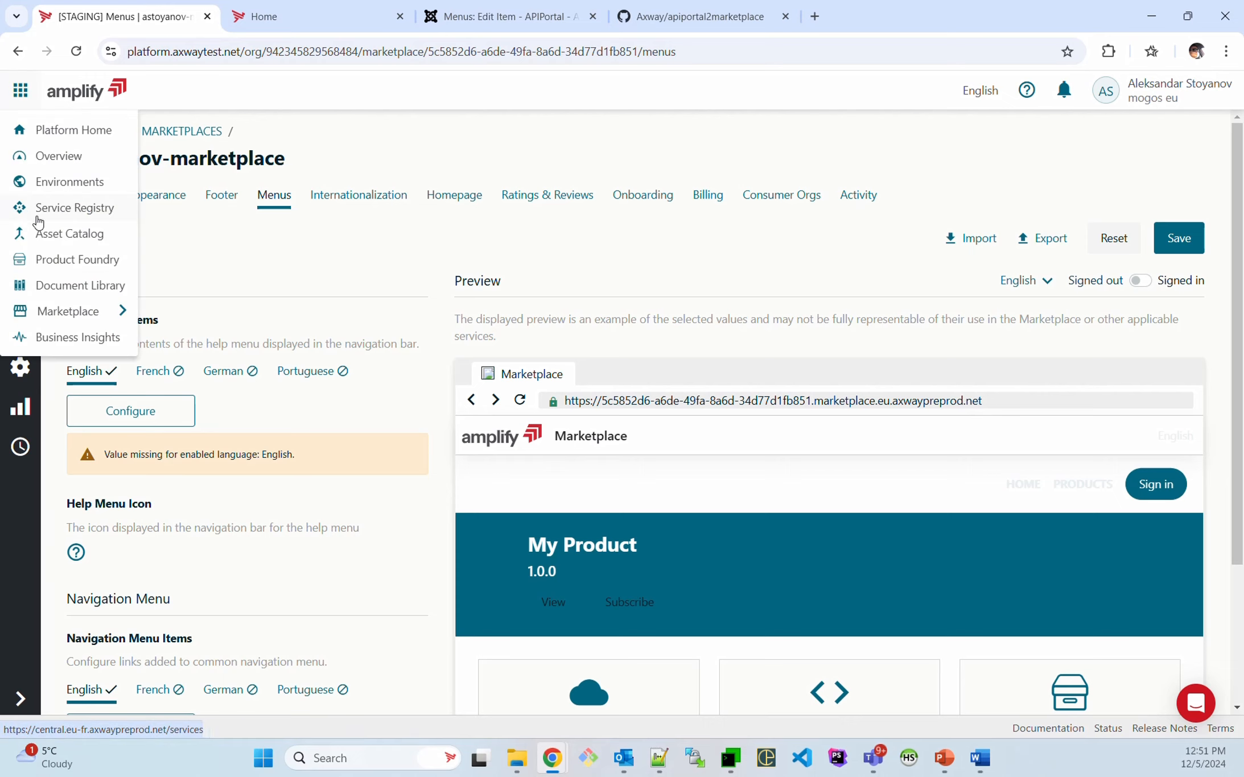
click(61, 286)
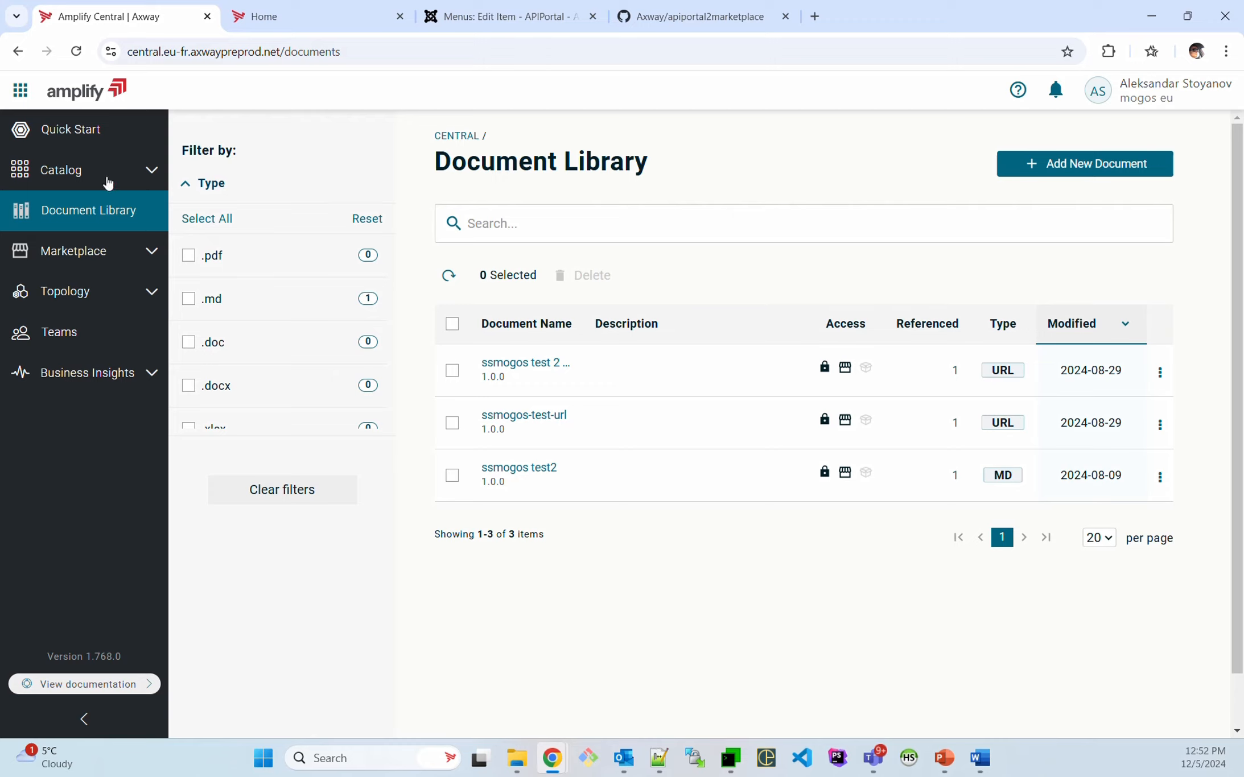
click(70, 253)
click(83, 290)
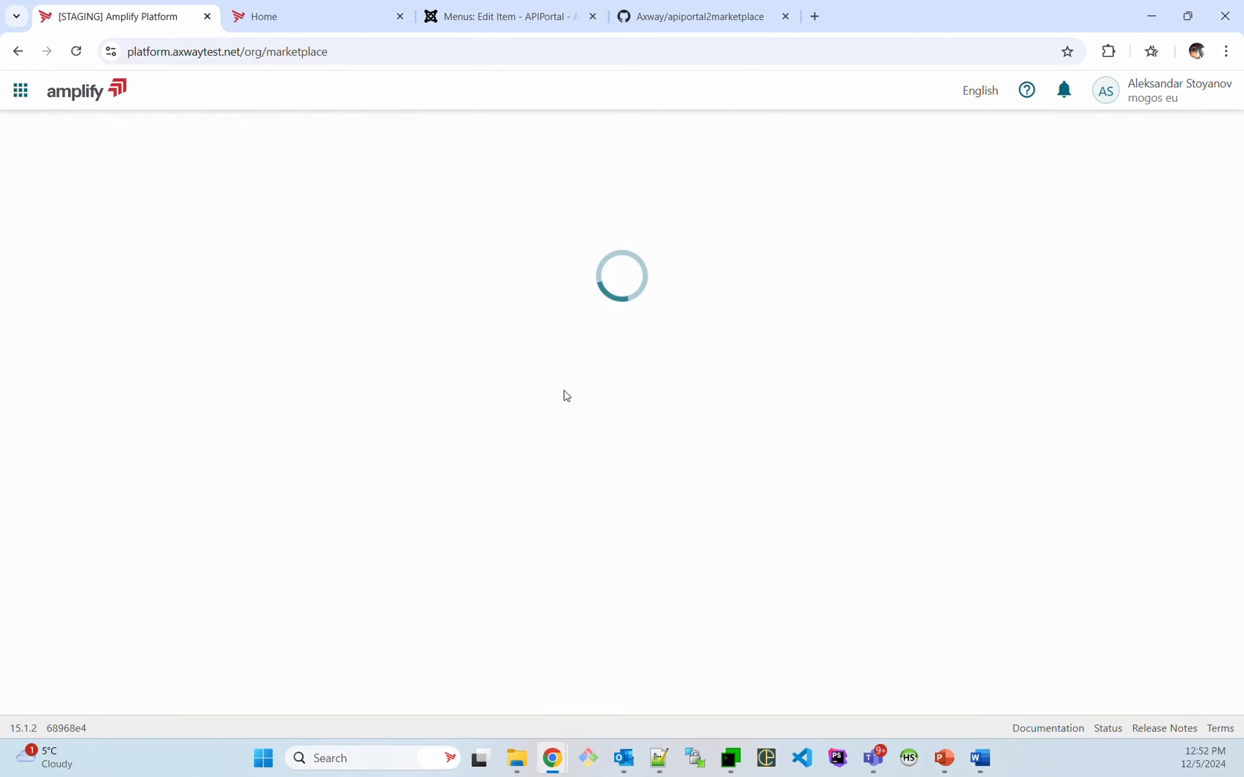
Step: Switch to MTPuTTY, submit the marketplace choice to run the migration, and review its log output
click(729, 769)
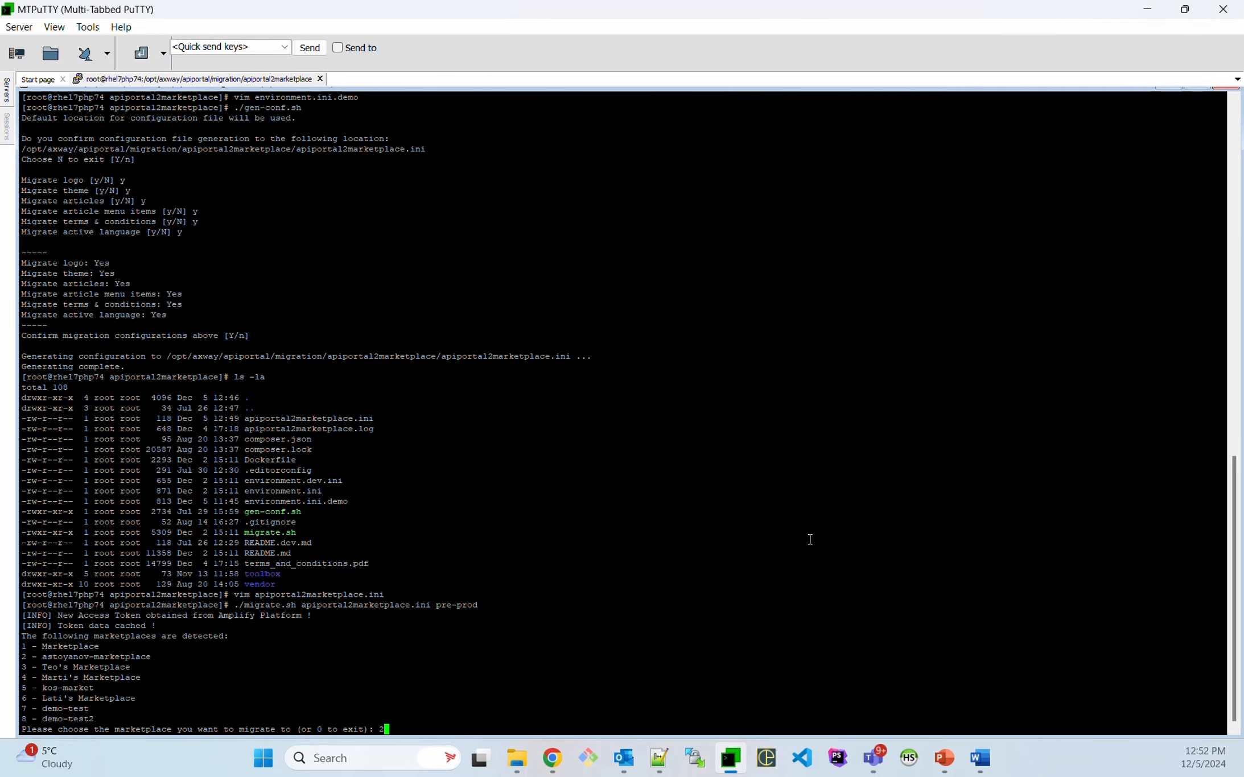
key(Return)
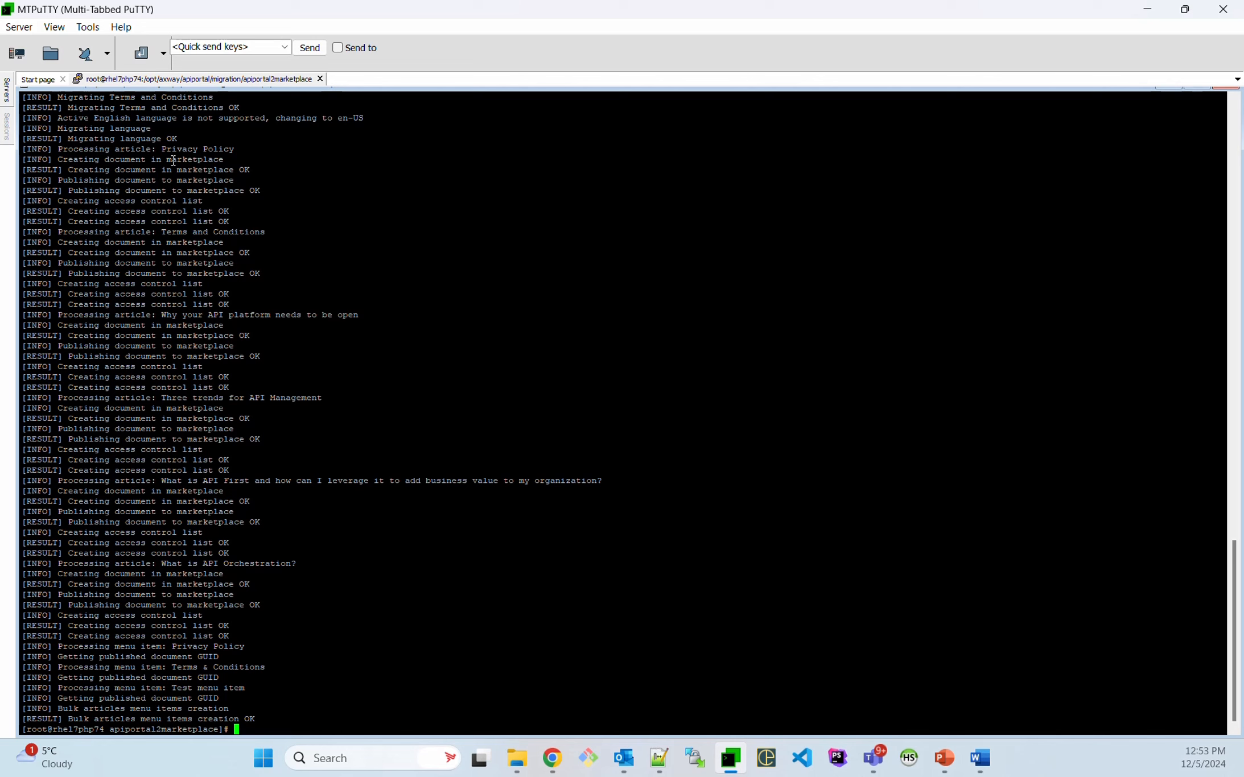
scroll(424, 292, up, 10)
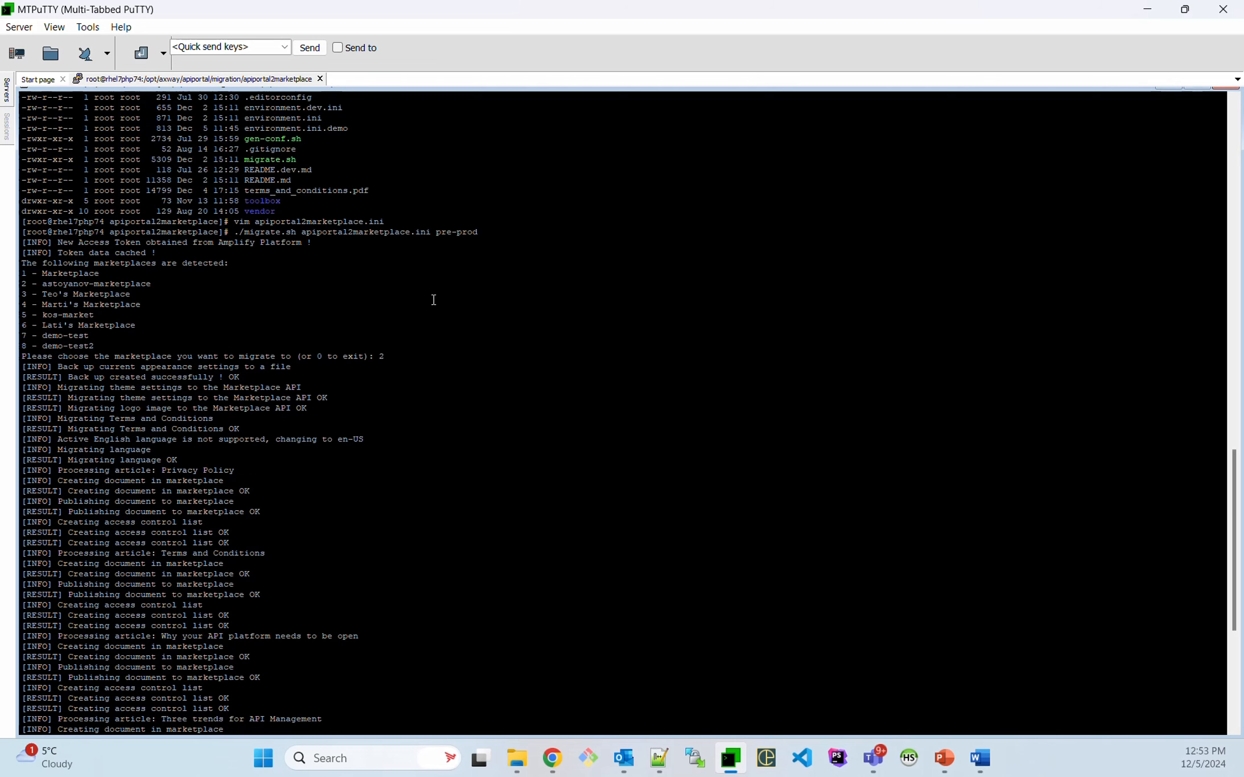
scroll(620, 310, down, 10)
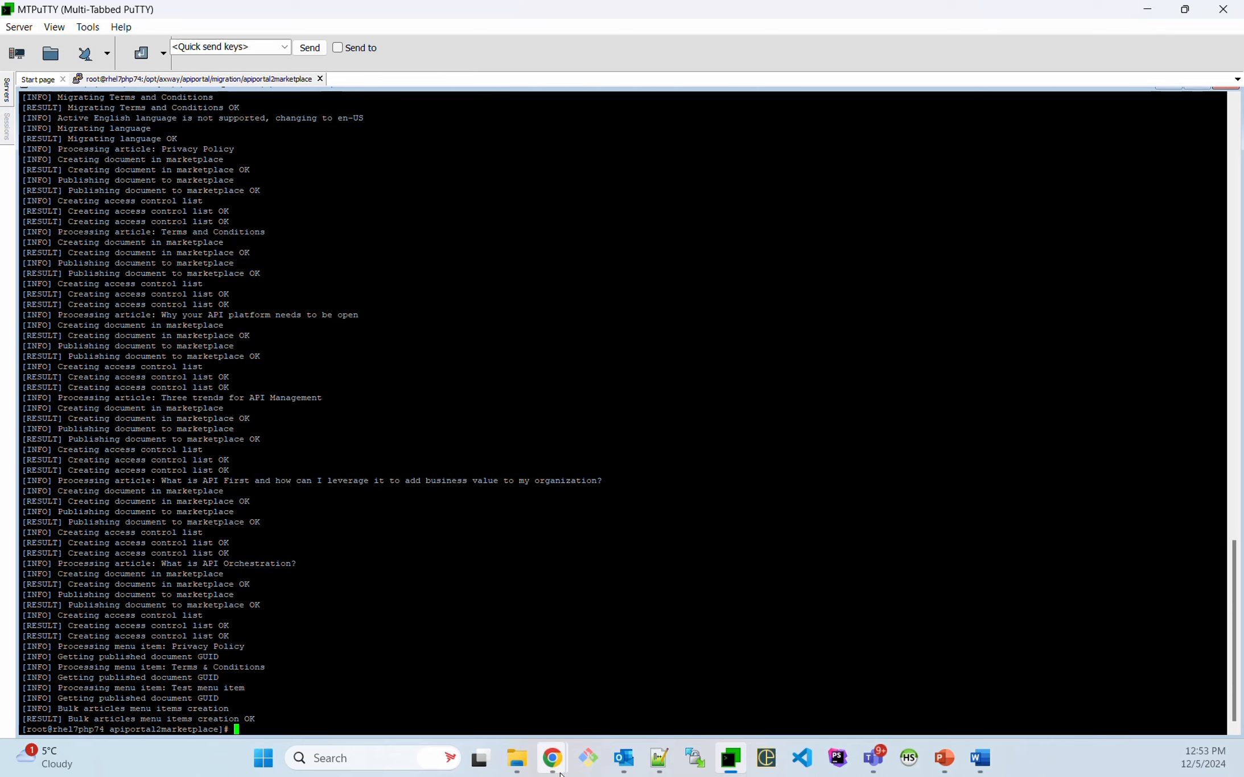
Step: Switch to the Amplify window in Chrome and open the second listed marketplace's URL
mouse_move(552, 759)
click(591, 681)
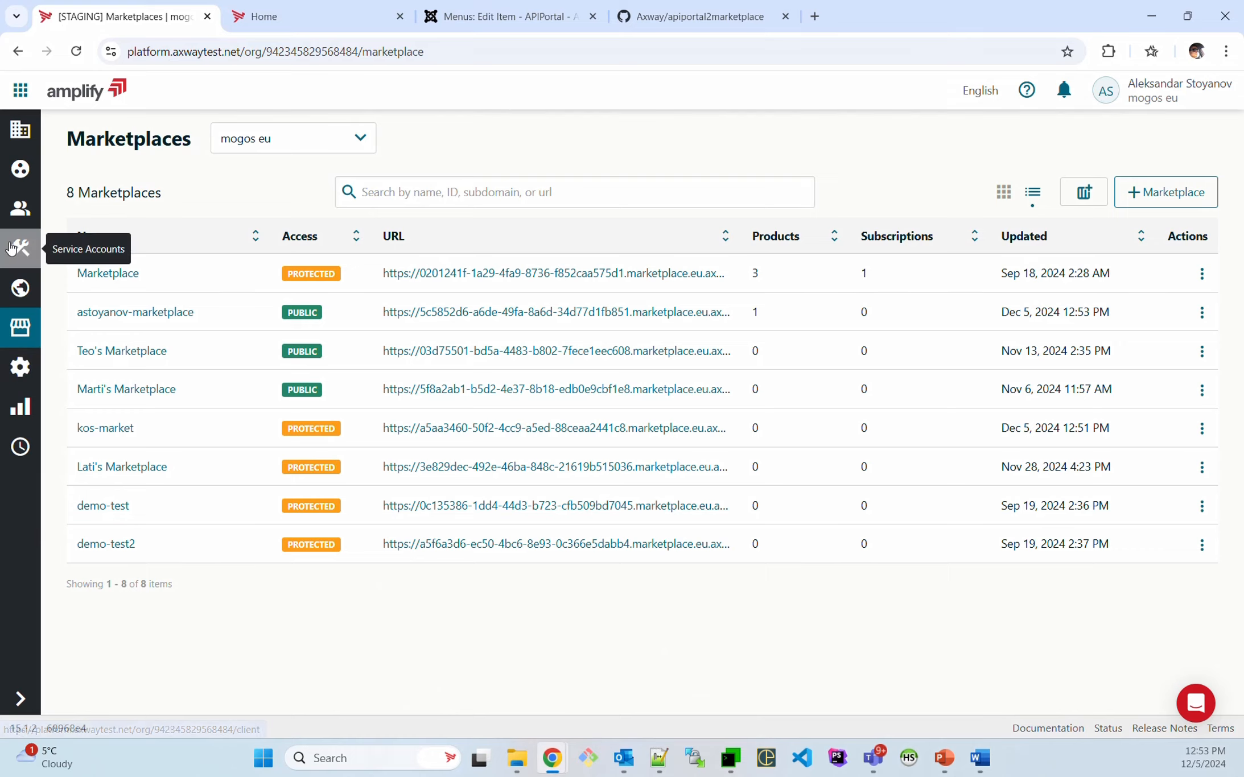
click(535, 313)
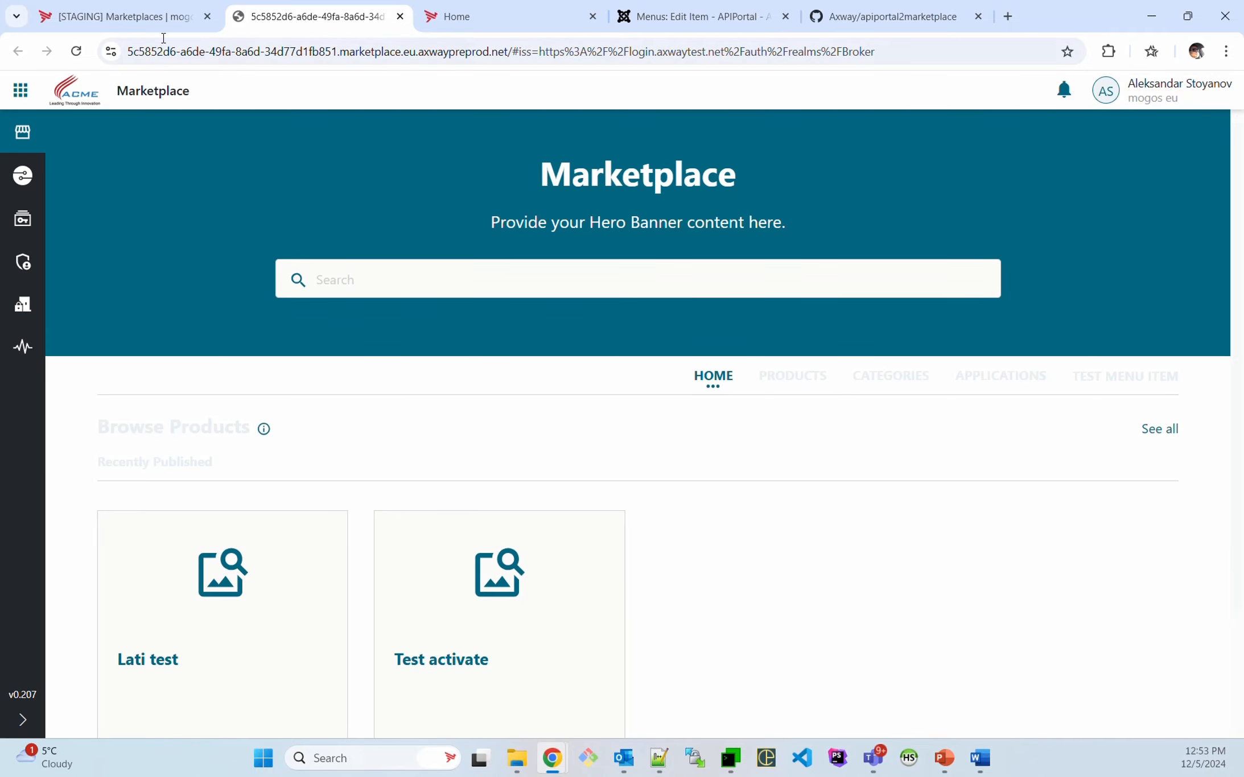
Step: Open the second marketplace's settings in a new tab, examine its Appearance page, and show the API Portal home page for comparison
click(131, 13)
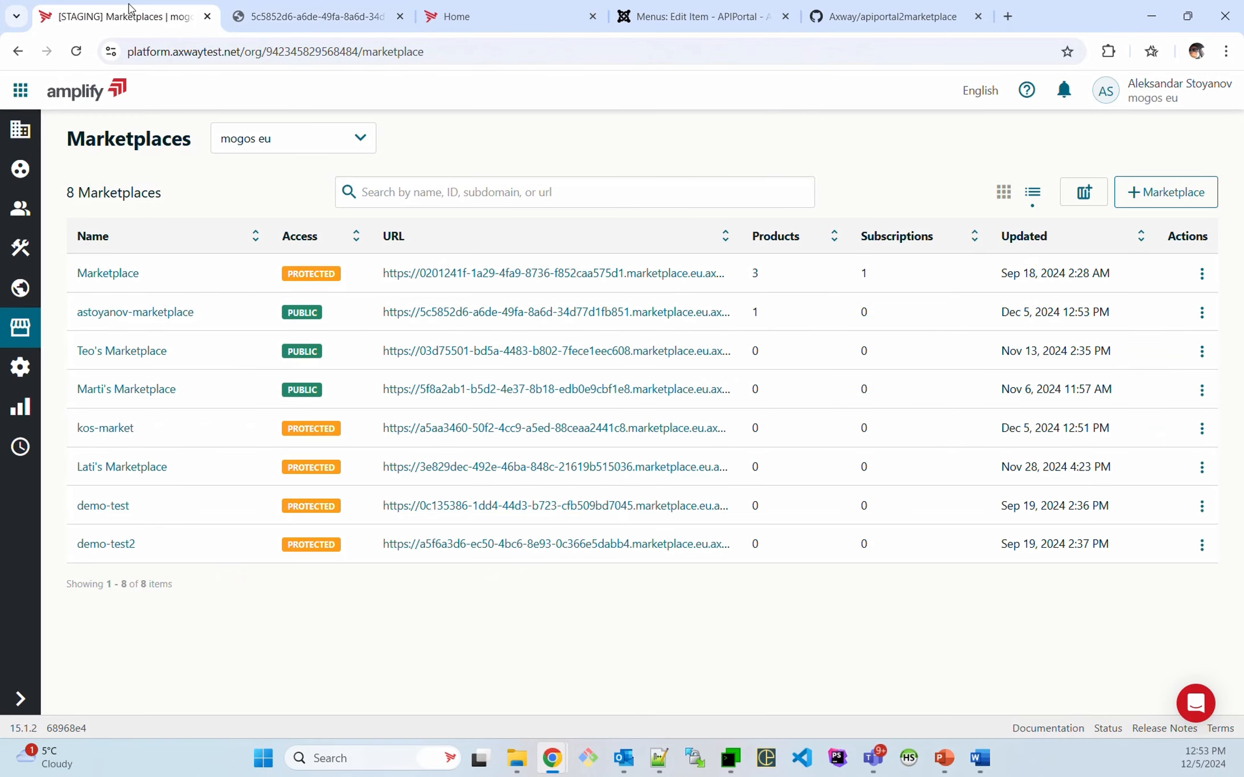
middle_click(137, 315)
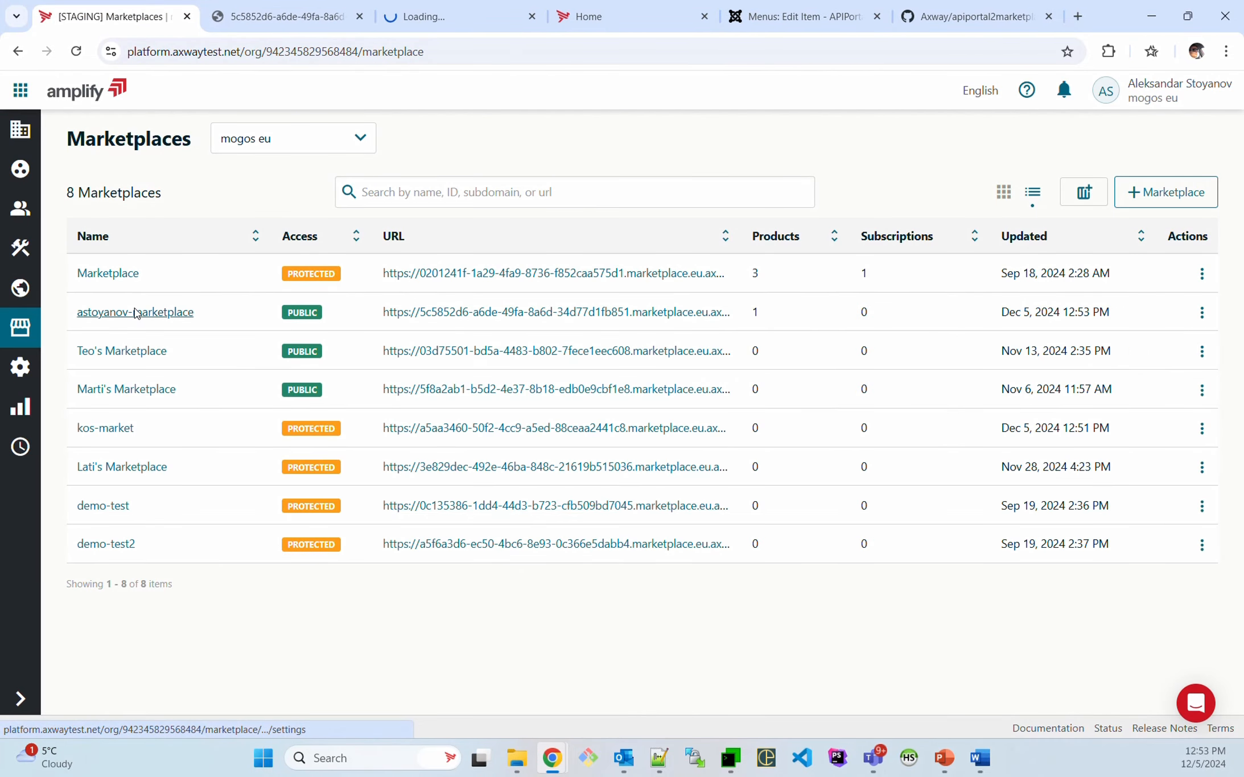
click(459, 16)
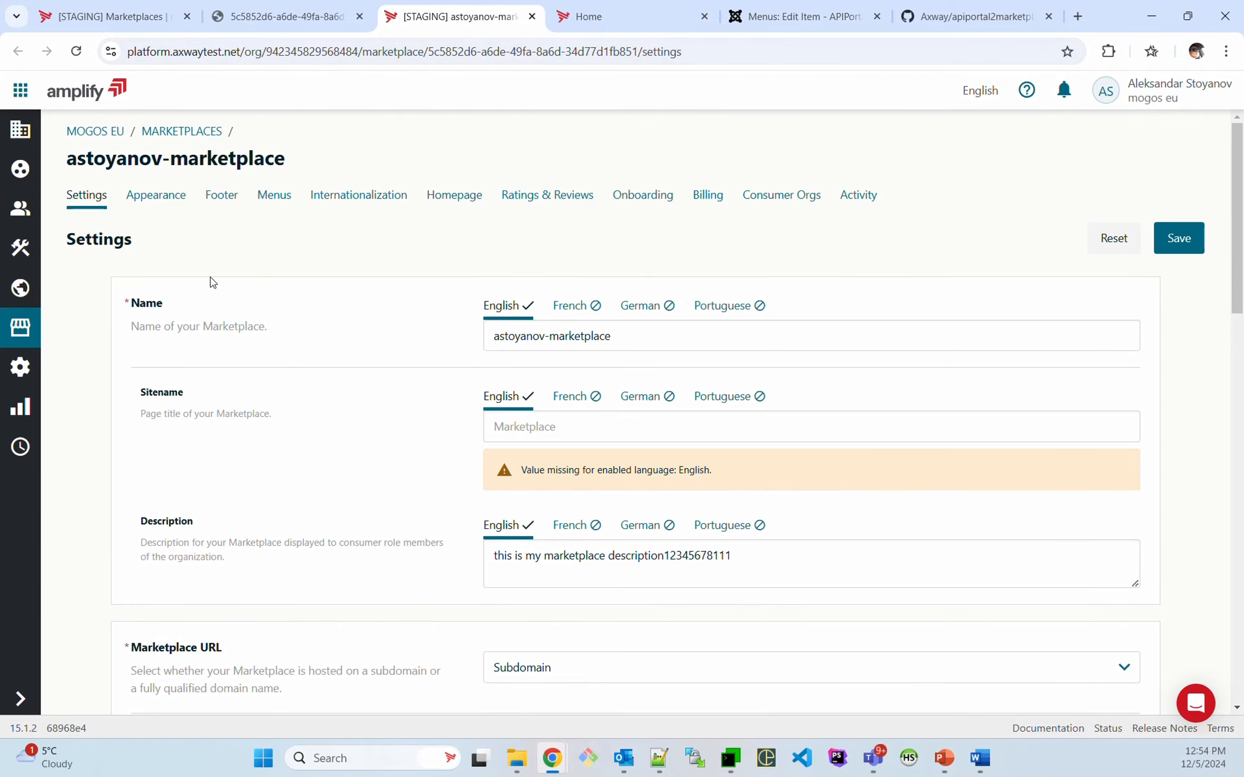
click(126, 191)
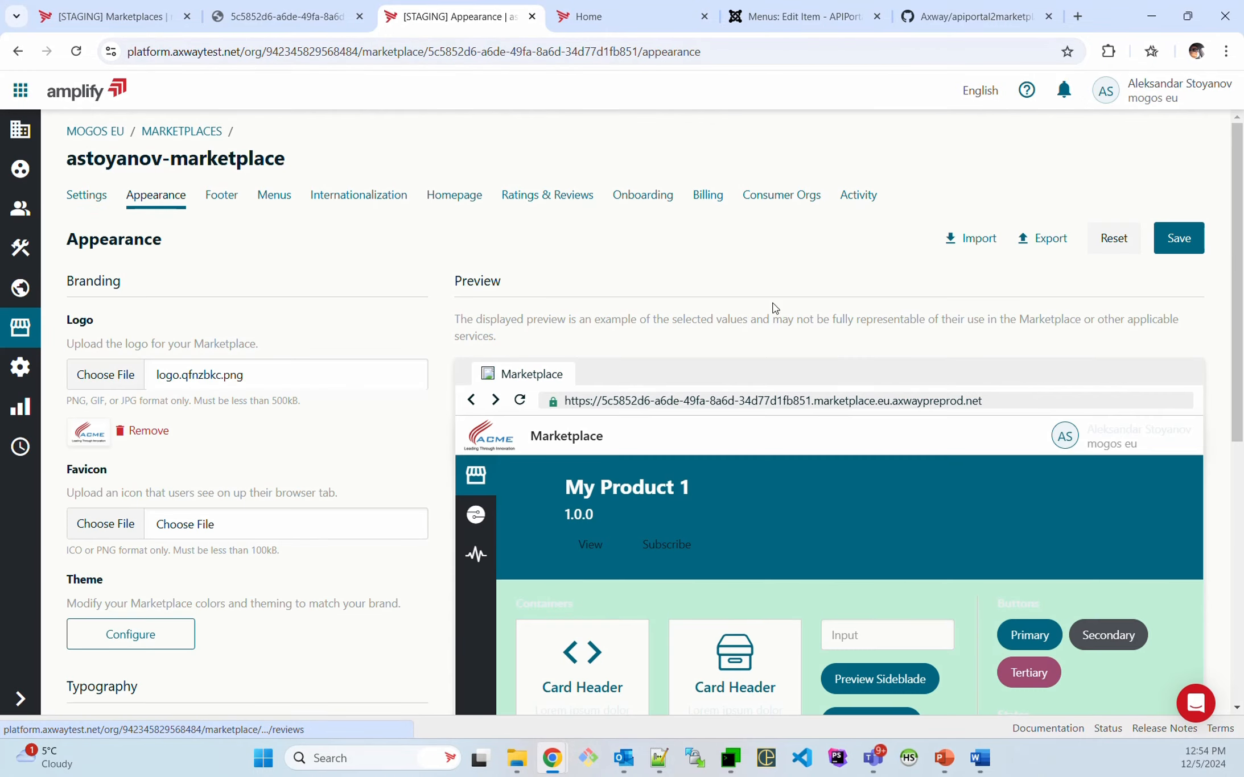
scroll(861, 552, down, 2)
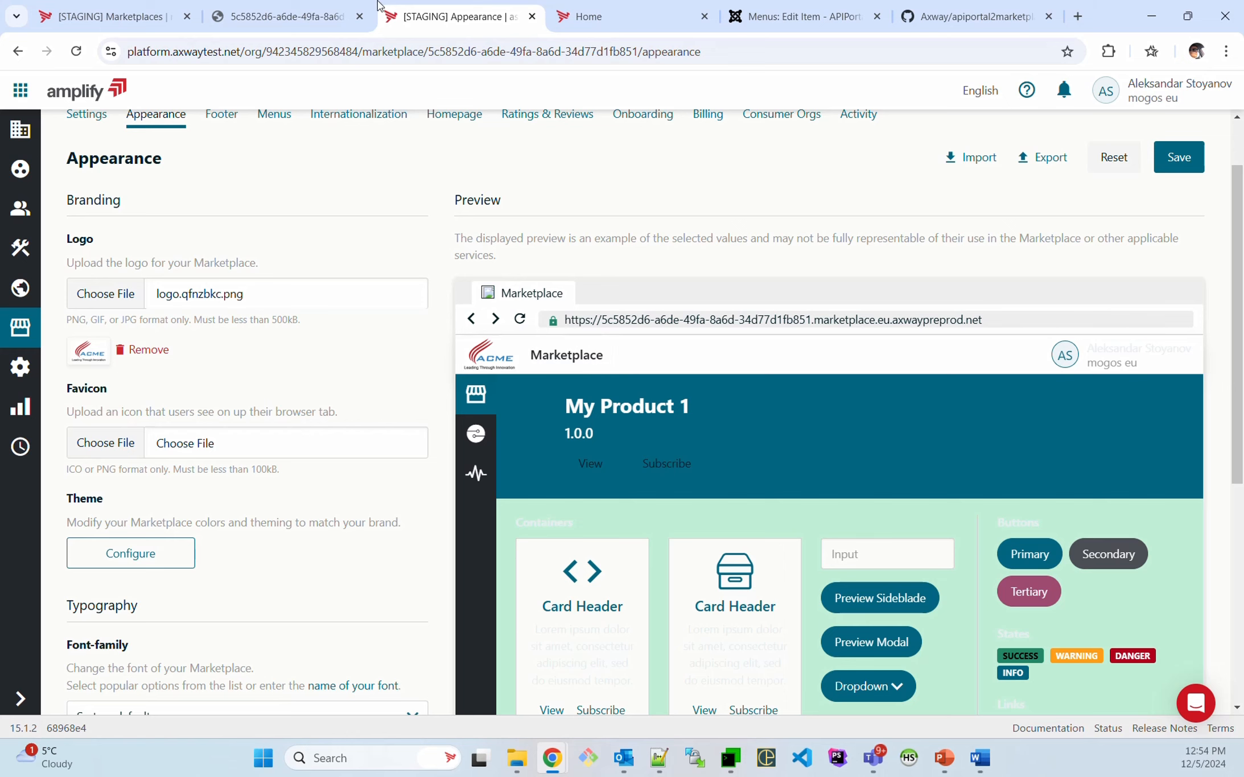
click(608, 13)
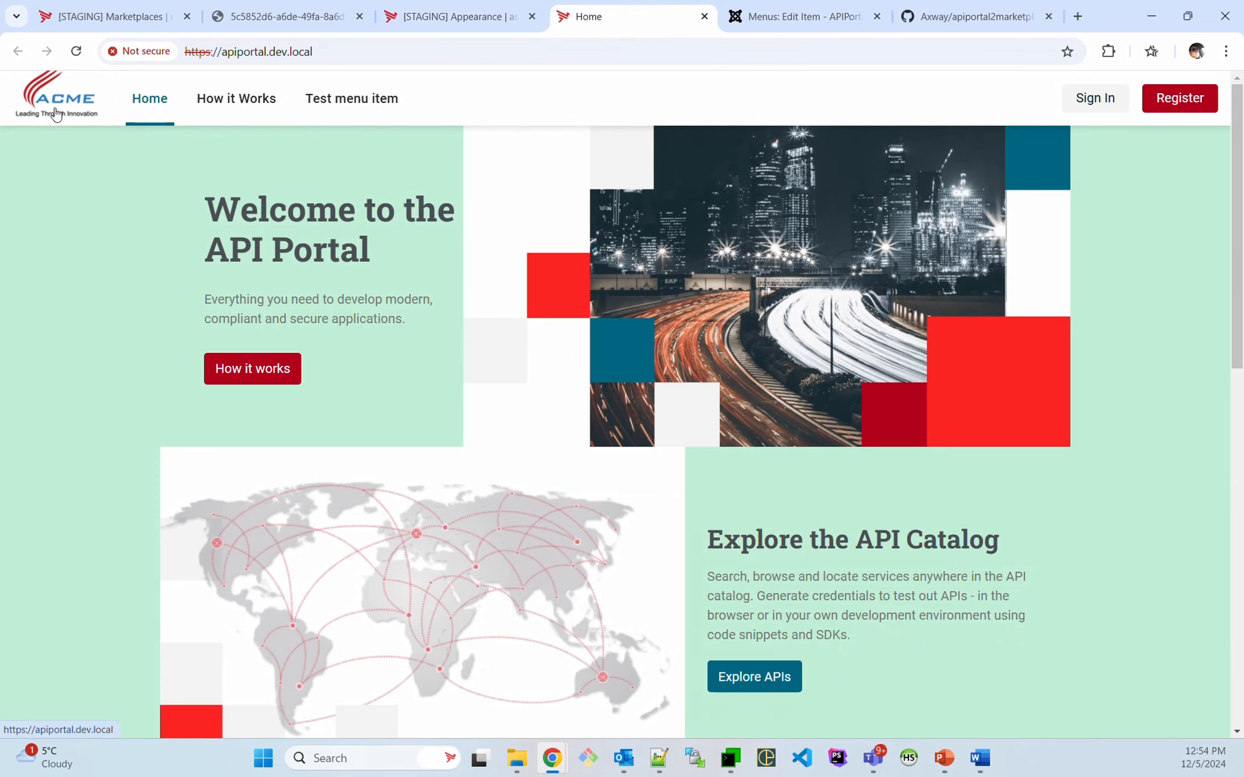
Step: Examine the logo and preview on the marketplace's Appearance page and compare them with the API Portal home page
click(444, 17)
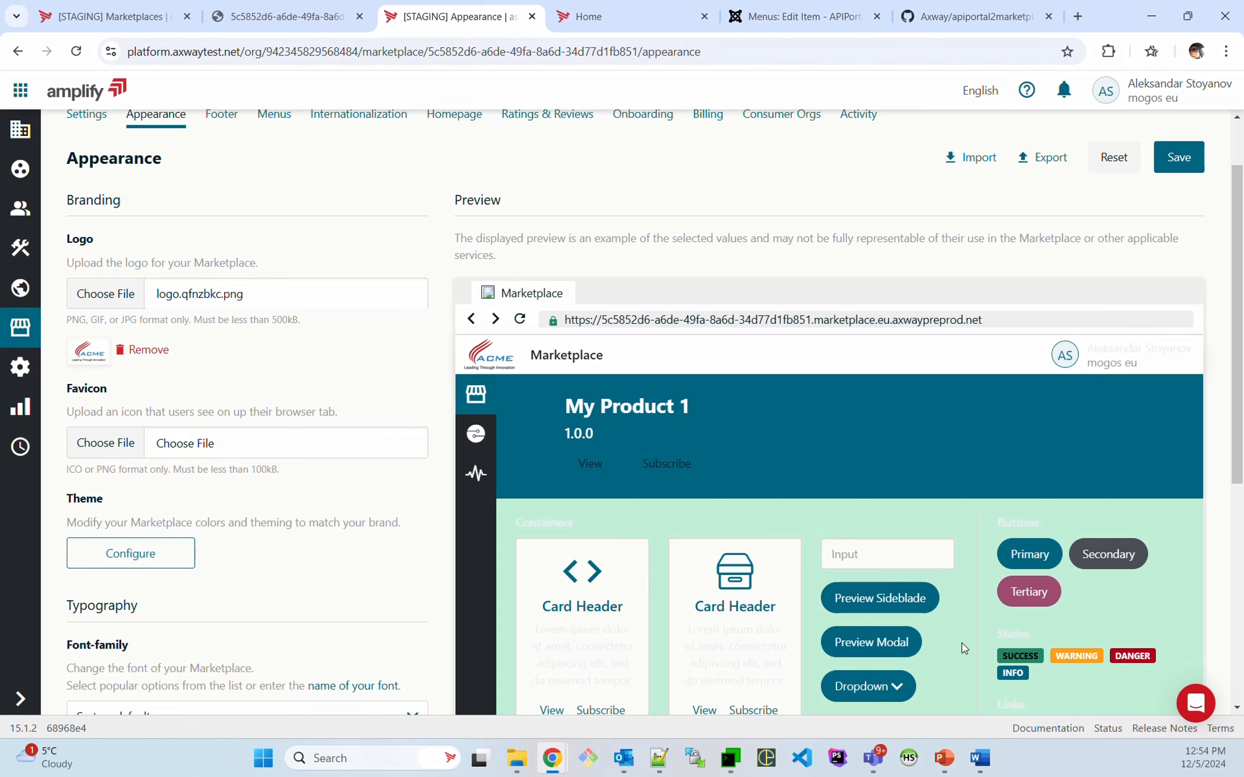
scroll(965, 648, down, 3)
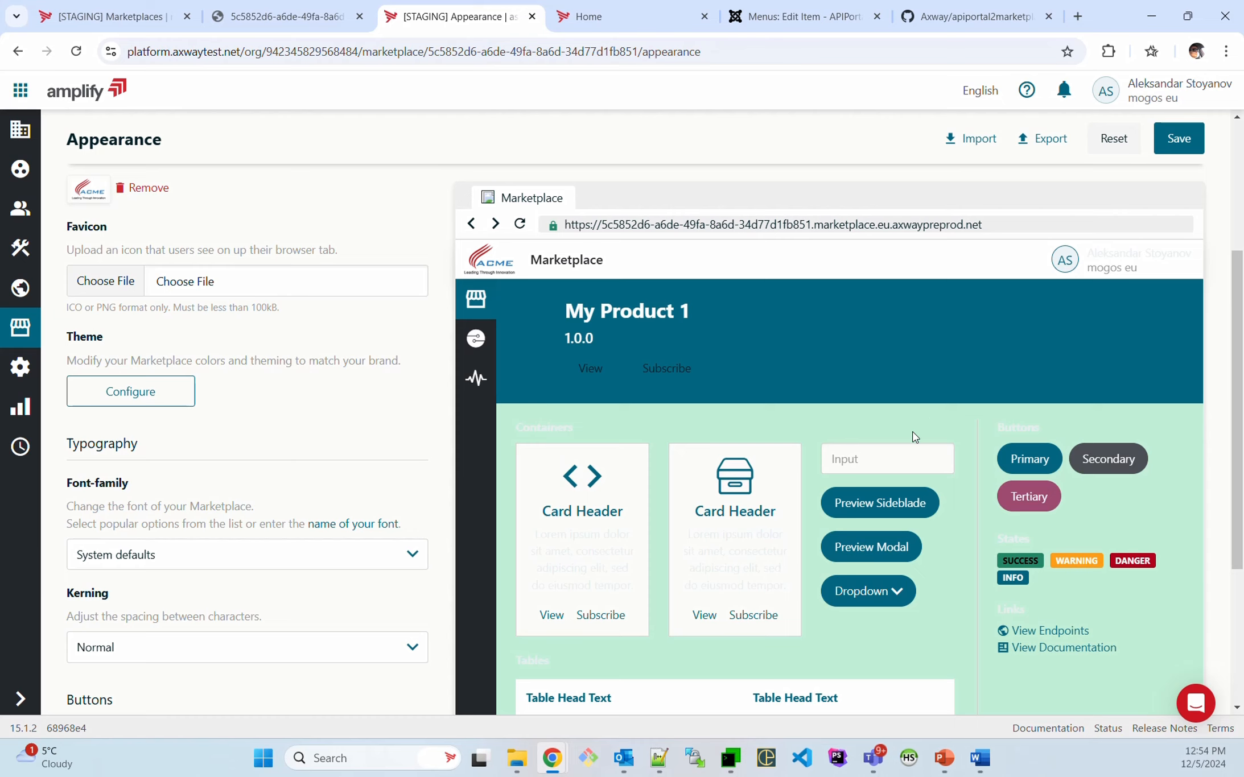
scroll(911, 466, up, 1)
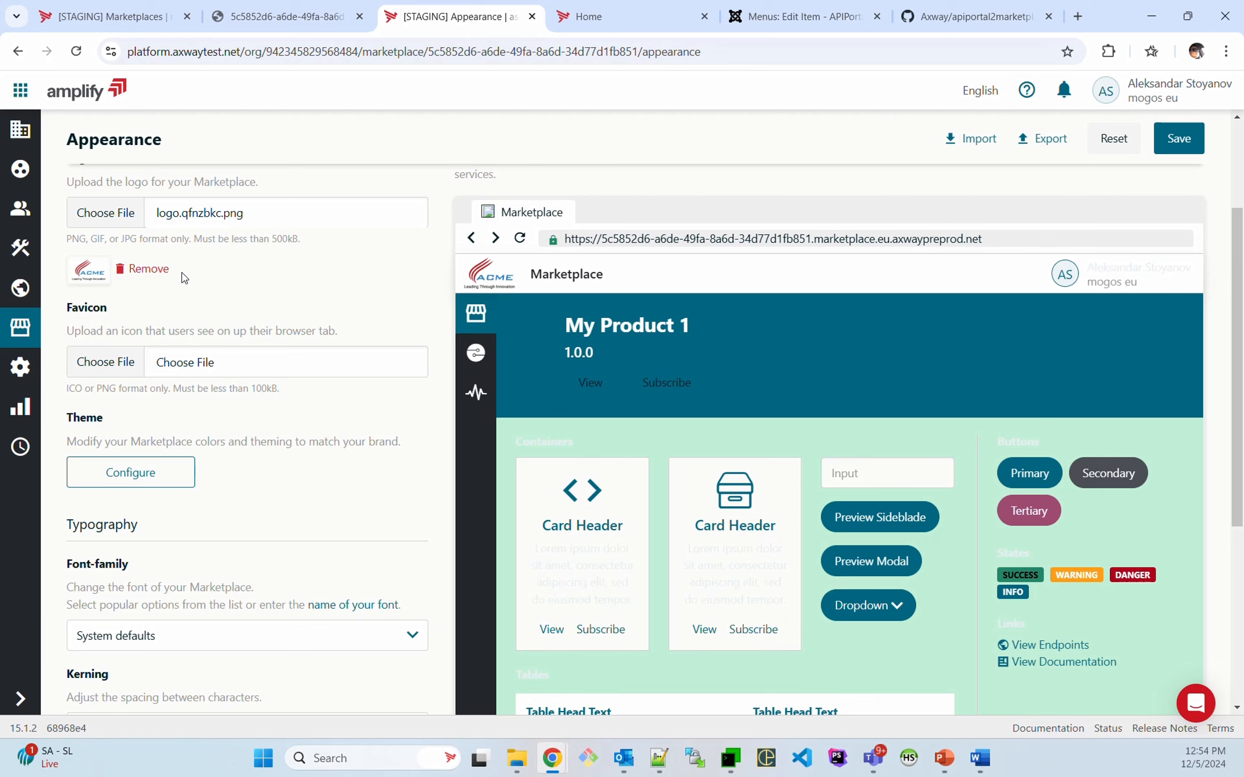
click(604, 18)
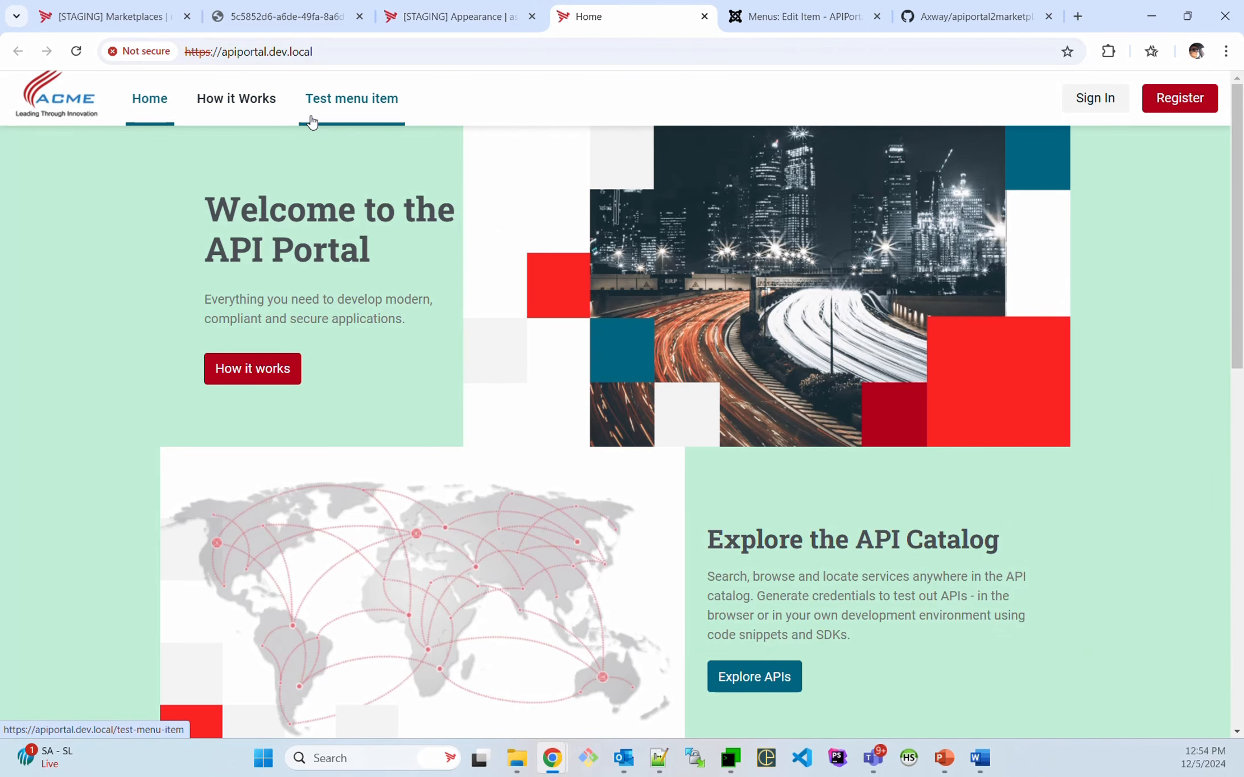
Step: Return to the marketplace settings, view its Menus page and open the English navigation menu items
click(465, 11)
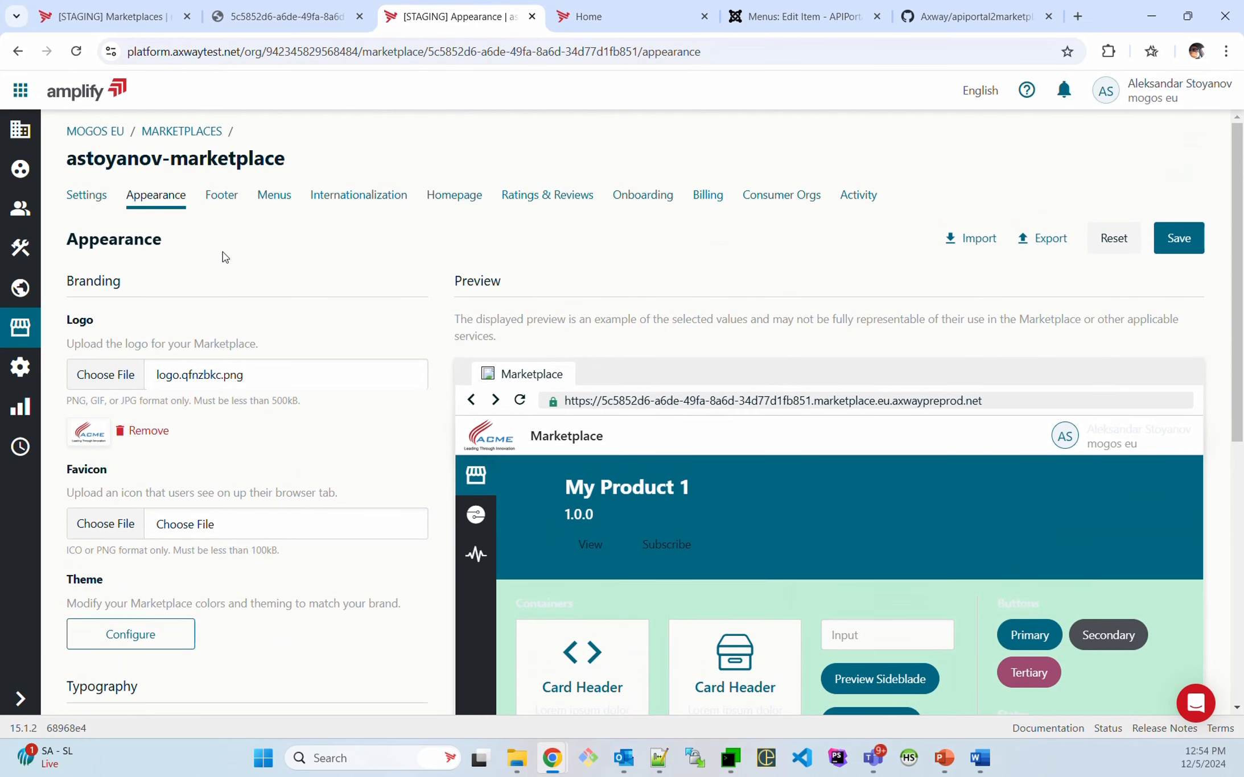
click(273, 195)
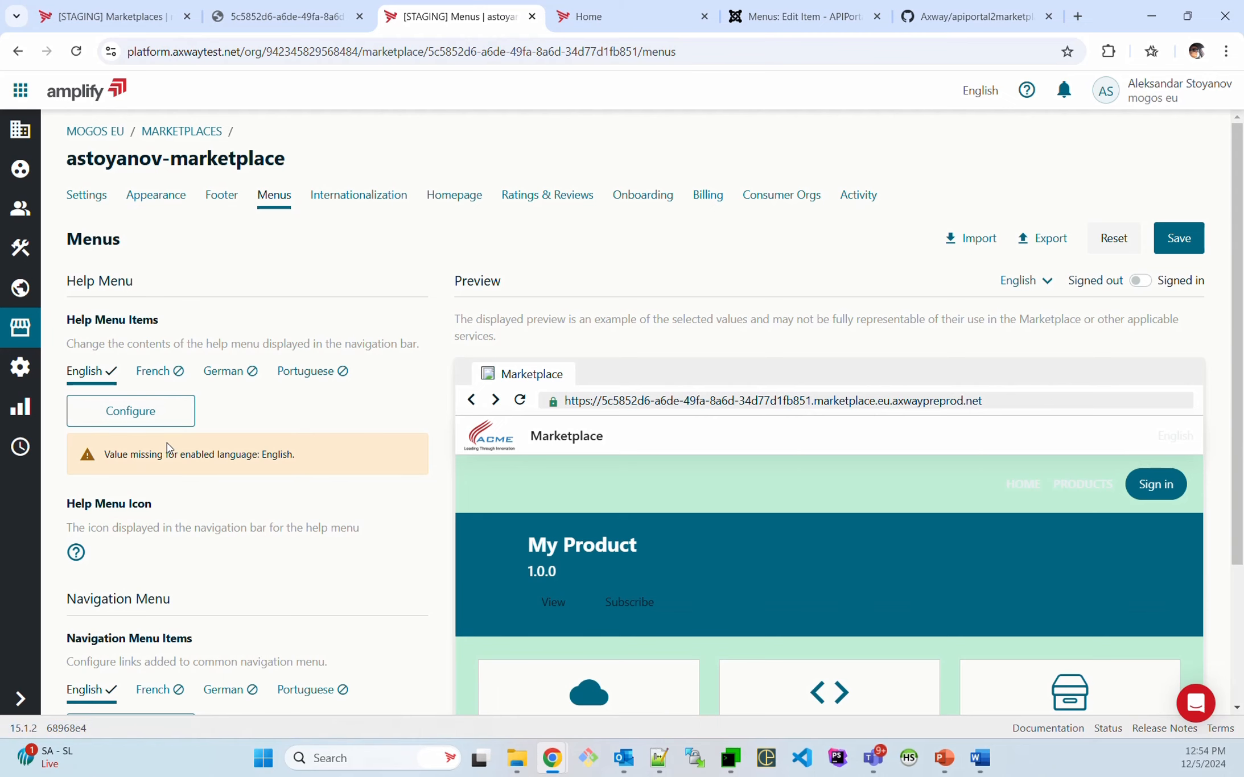
scroll(124, 464, down, 1)
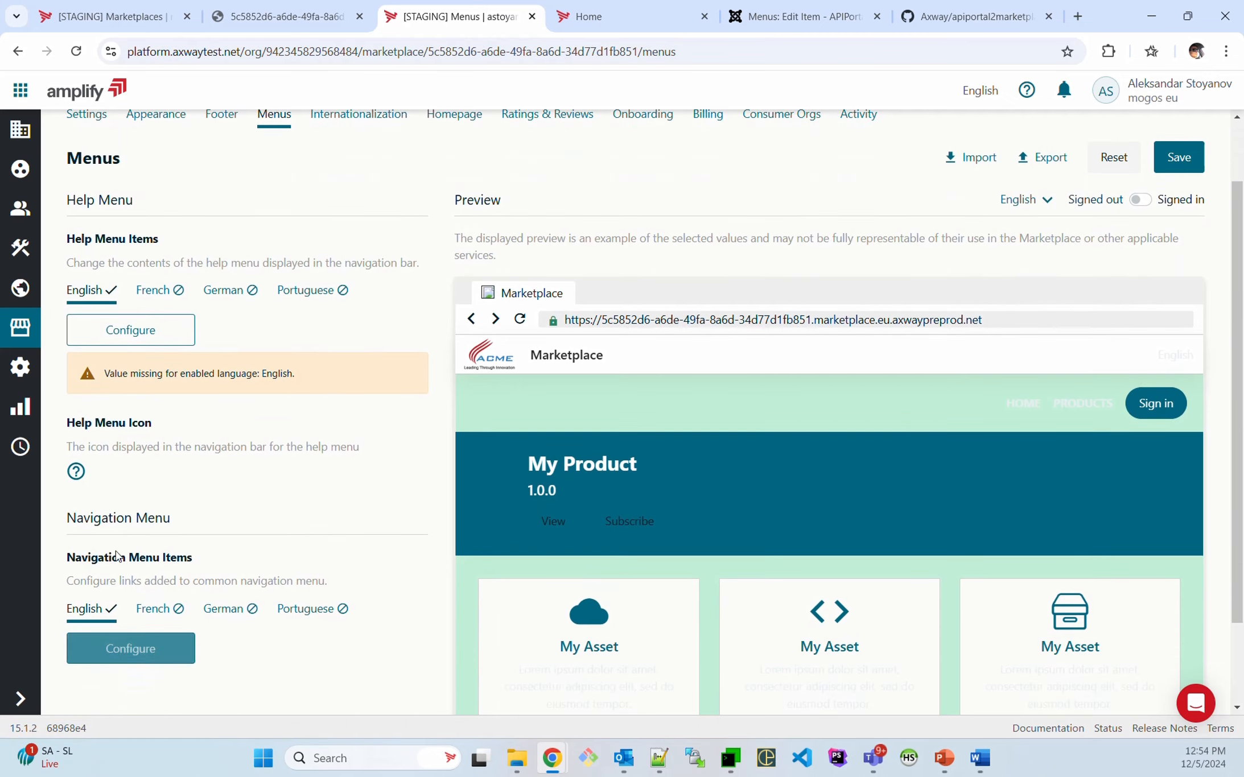
click(119, 656)
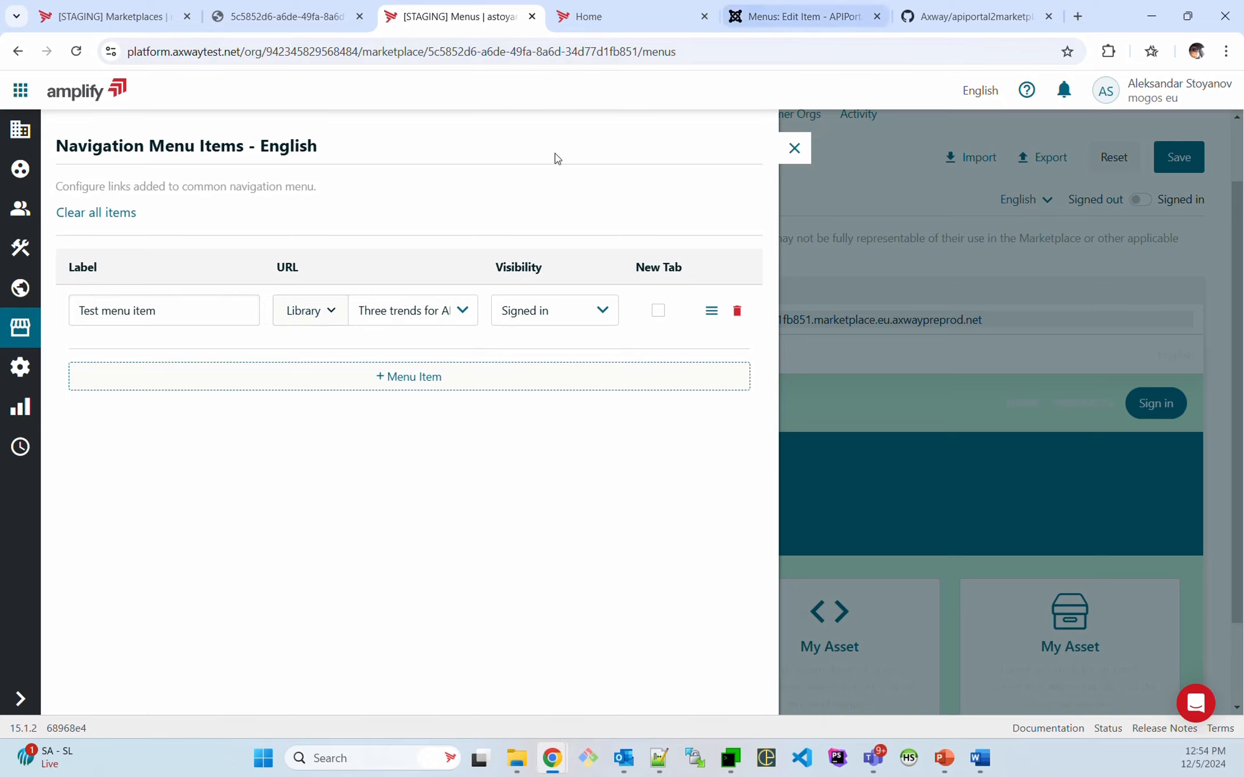
Step: In the Joomla administrator, close the open menu item, list the Main Menu items and open Test menu item
click(809, 16)
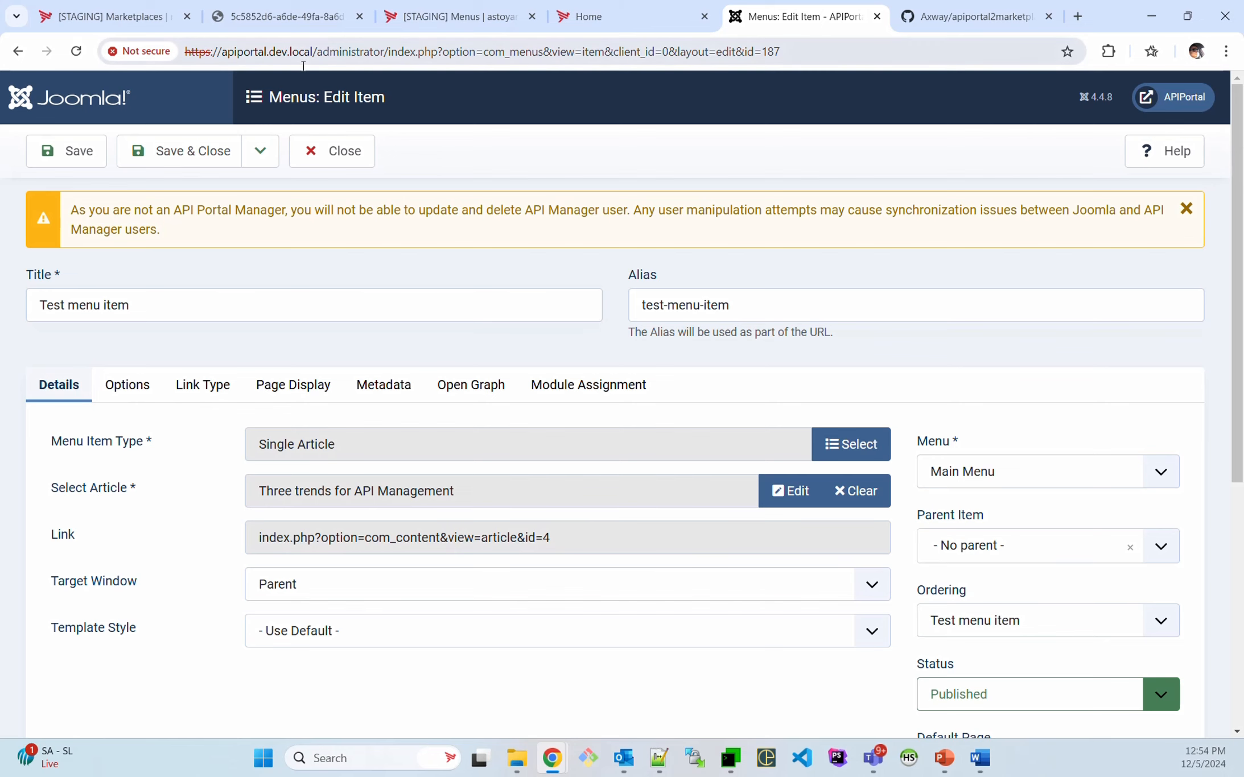
click(334, 157)
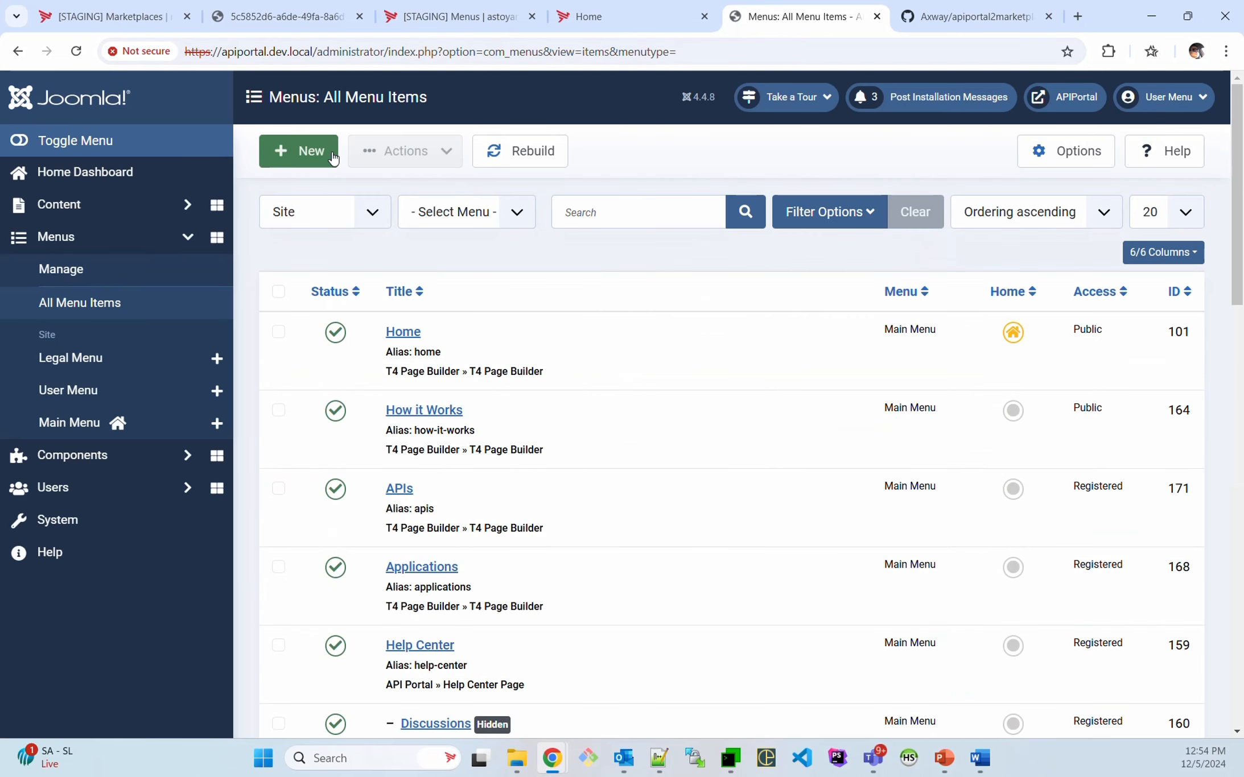
click(625, 19)
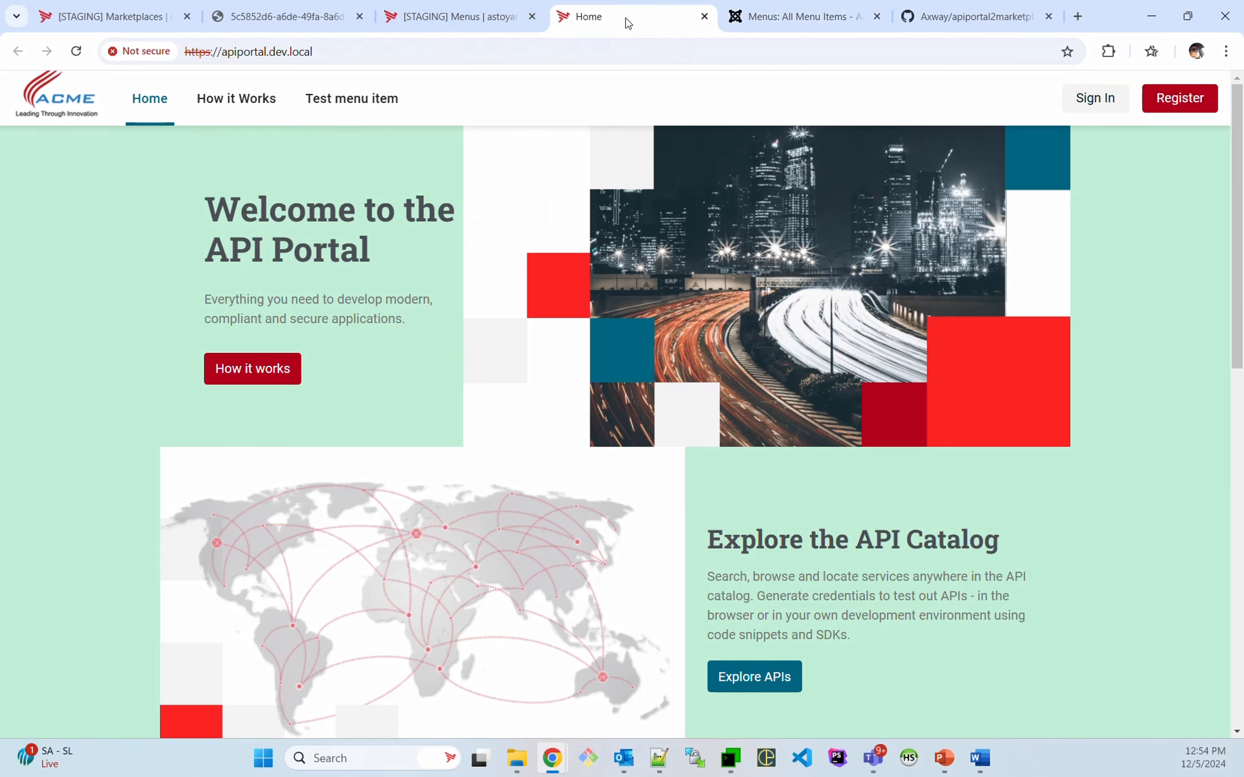
click(808, 15)
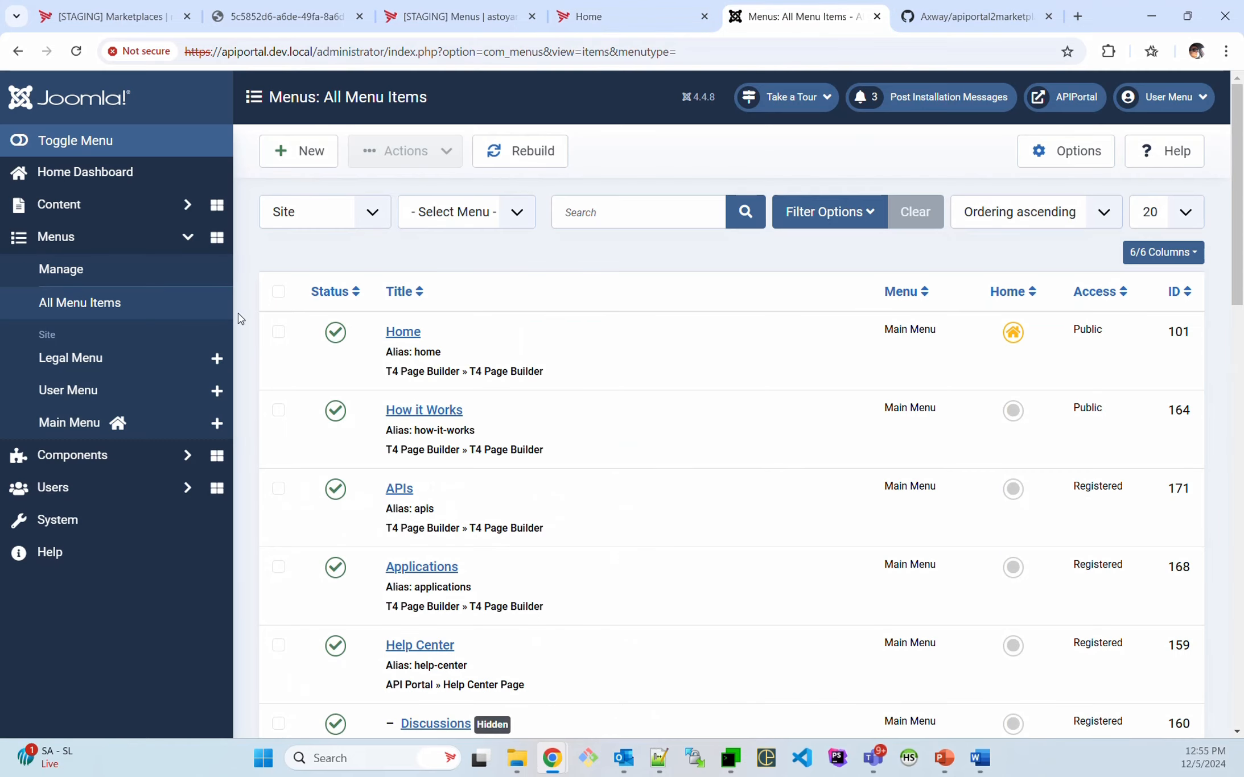
click(69, 428)
scroll(466, 361, down, 15)
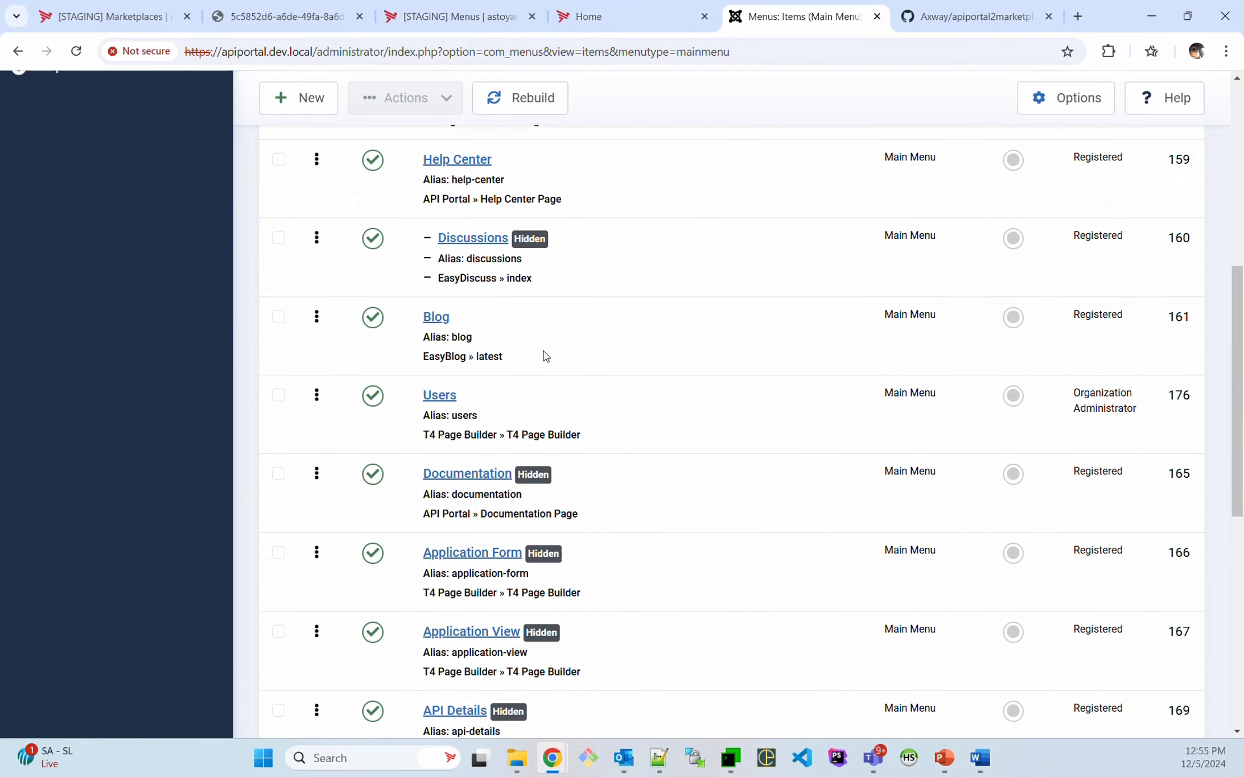
click(492, 627)
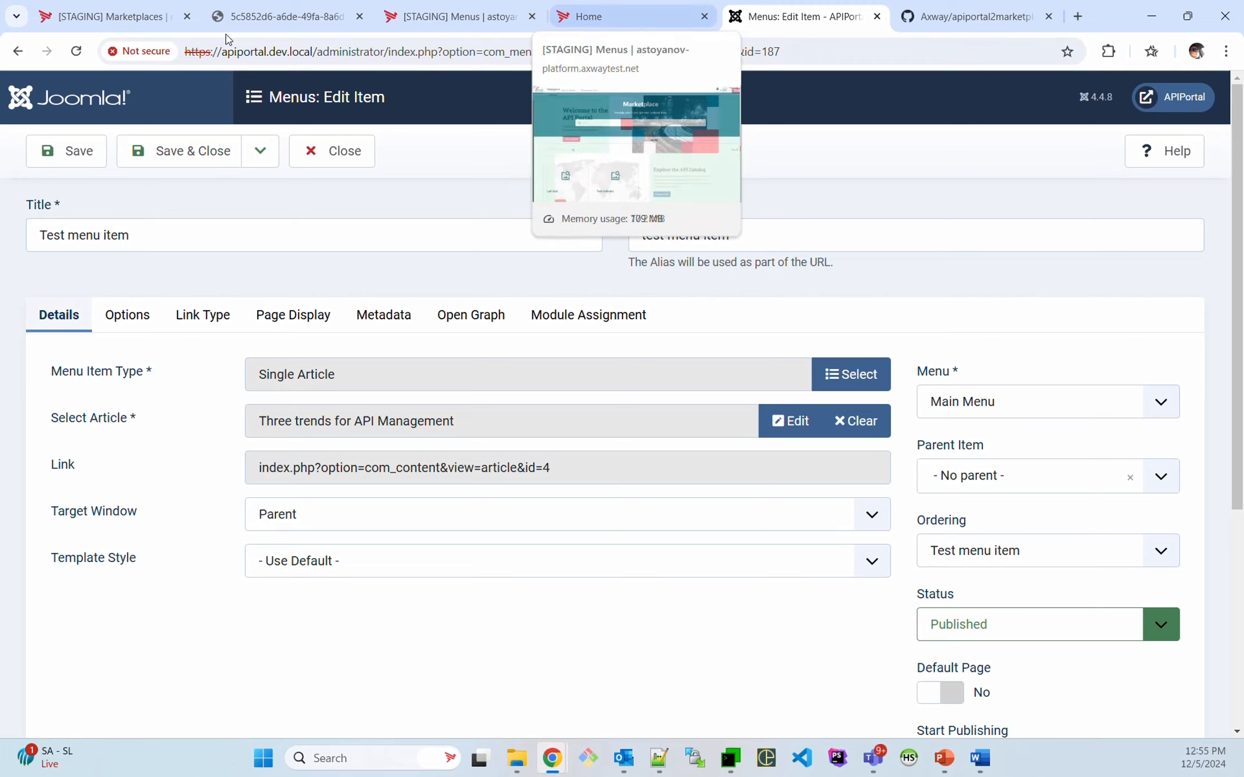
Step: Review the label, library document and visibility of the marketplace's English navigation menu item, and close the configuration
mouse_move(463, 16)
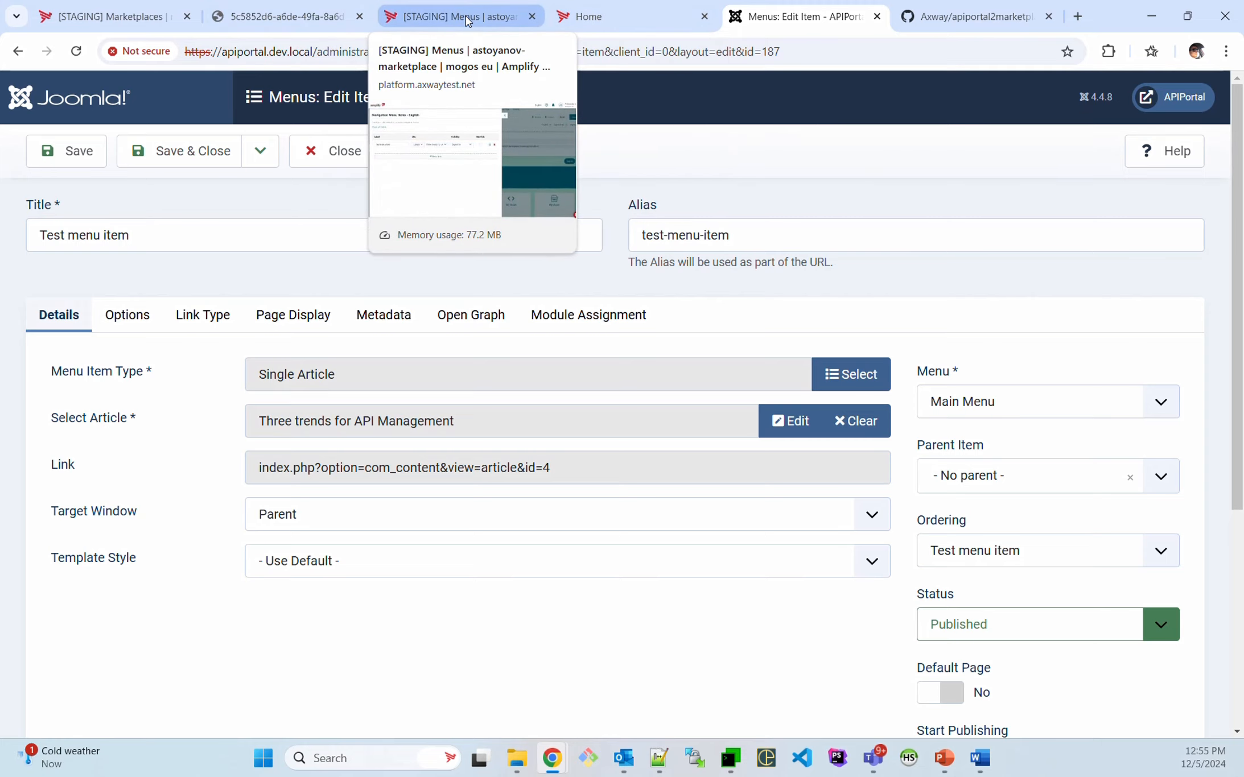
click(462, 17)
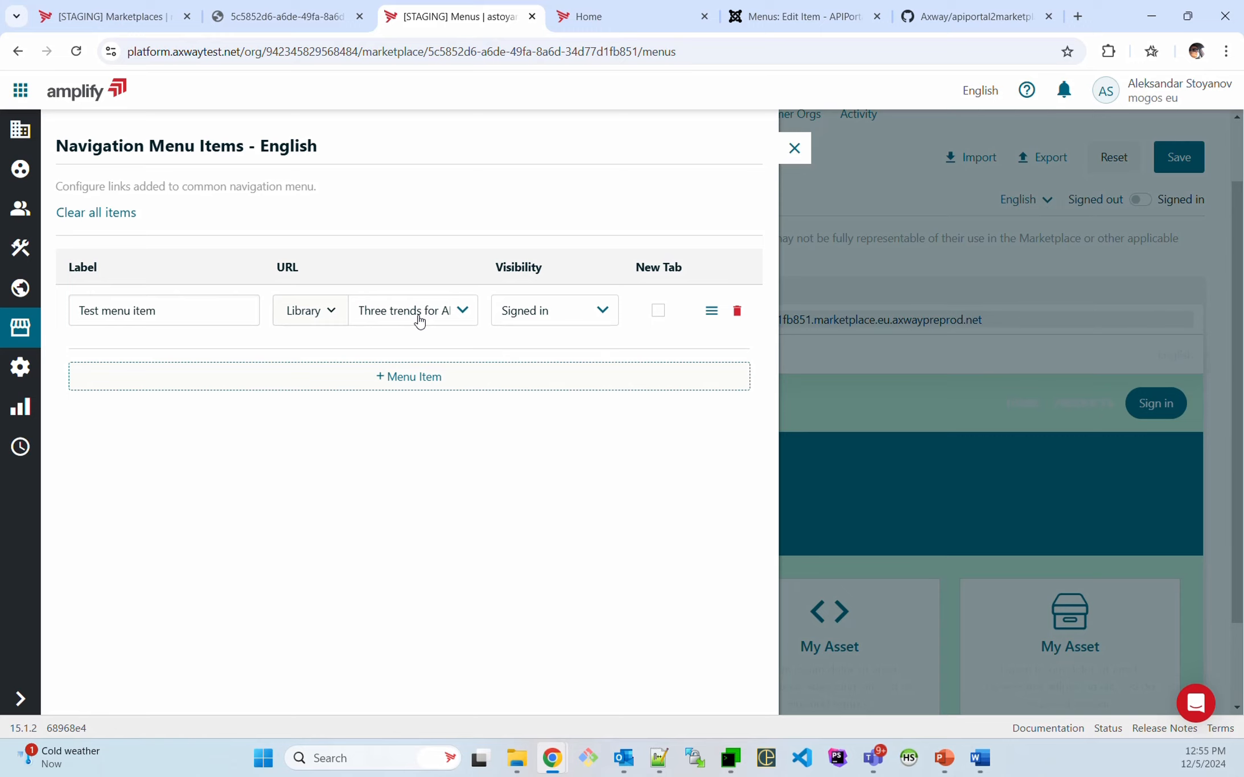
click(795, 149)
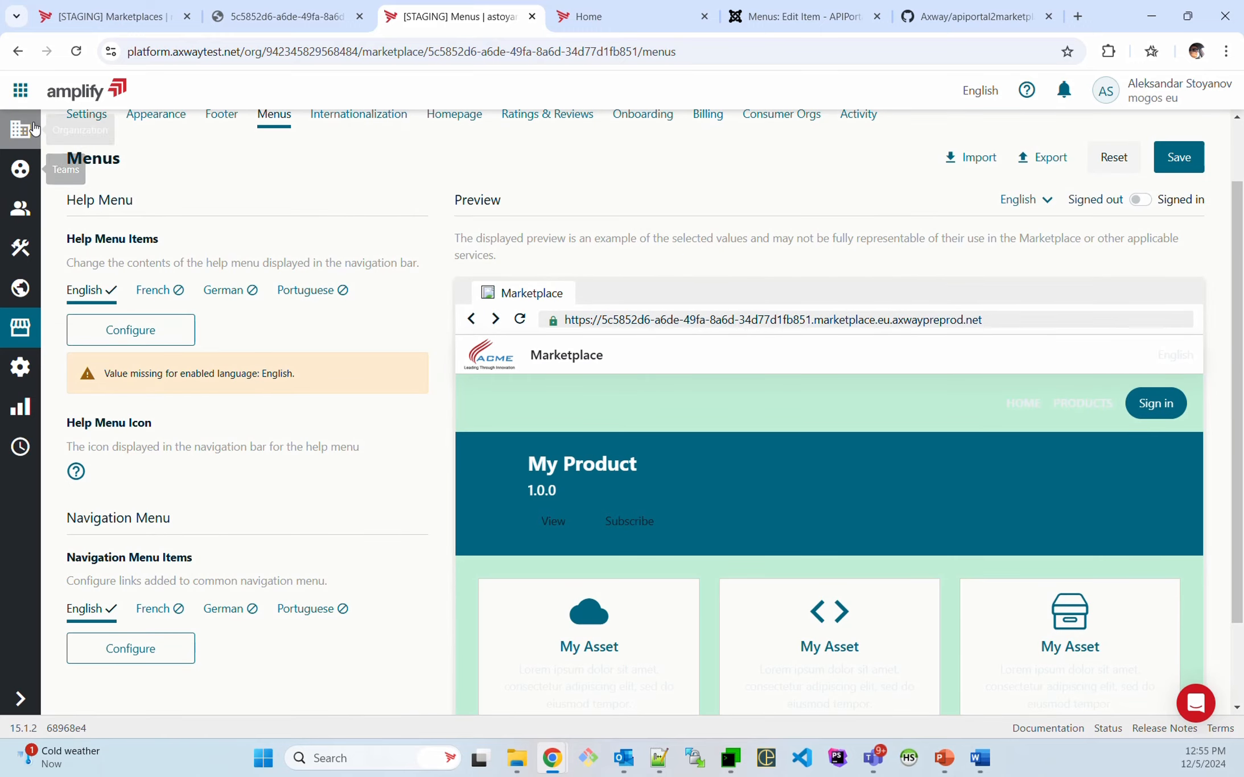
Step: Open the Document Library in Amplify Central and examine its list of documents
click(20, 89)
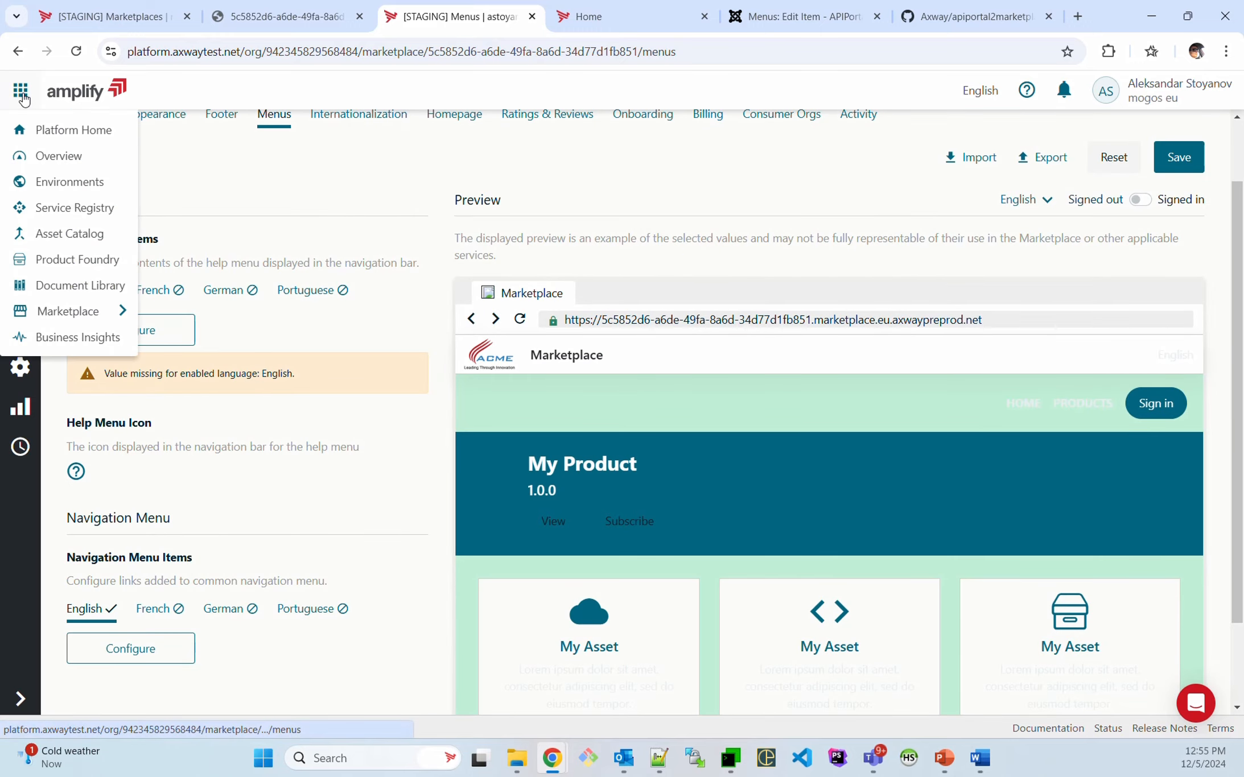
click(71, 295)
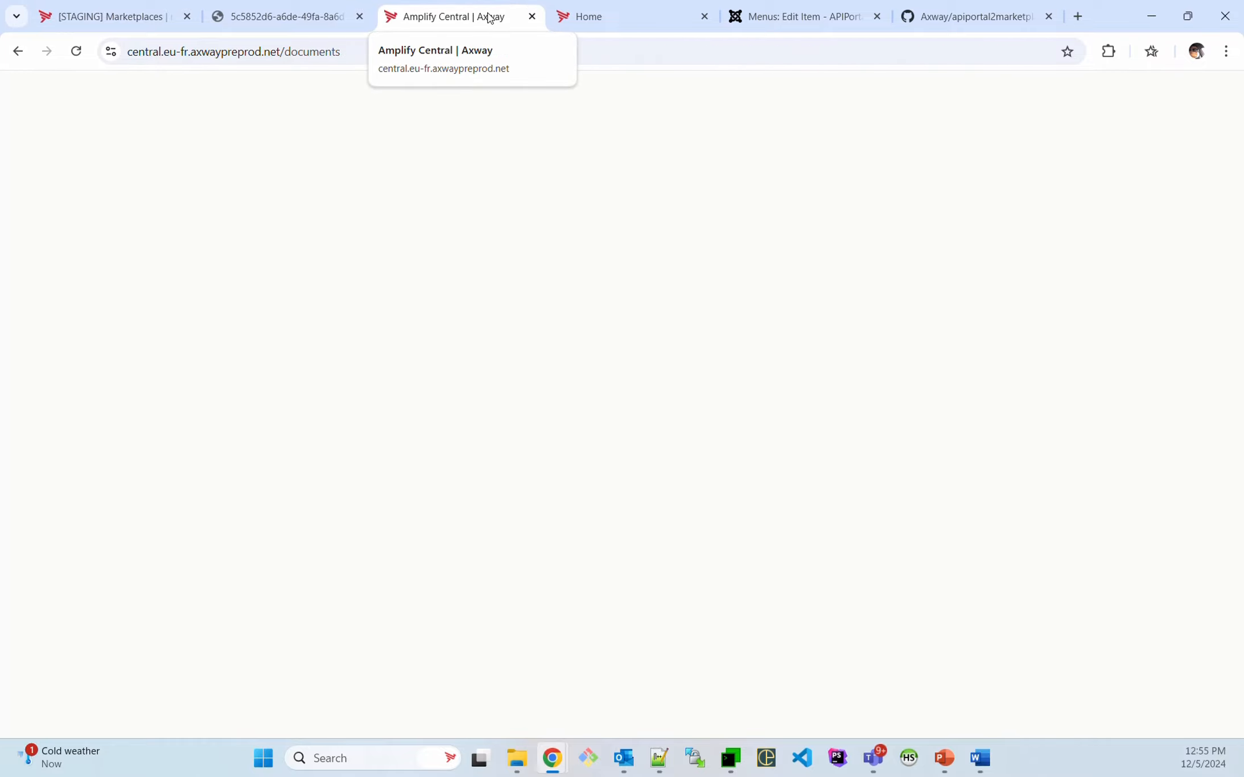
scroll(666, 294, down, 2)
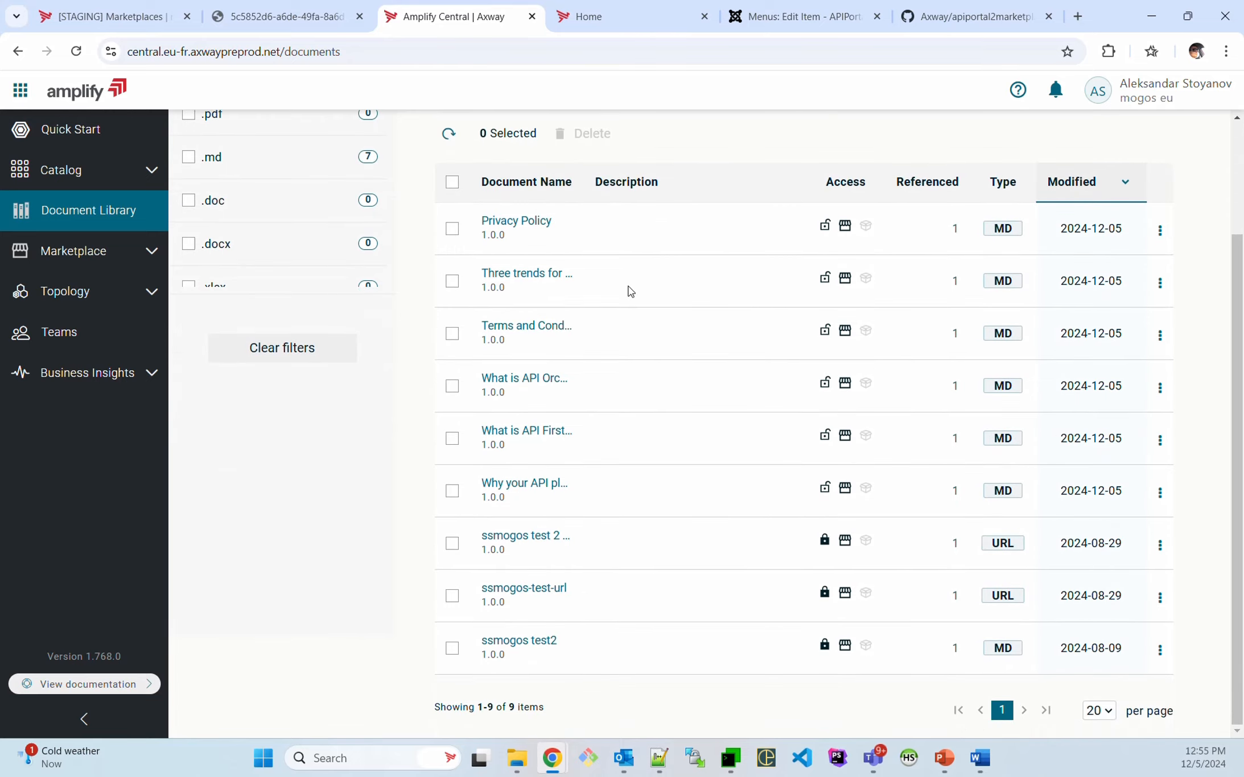
Step: Close the Joomla menu item, list the articles and compare them with the documents in the Document Library
click(802, 16)
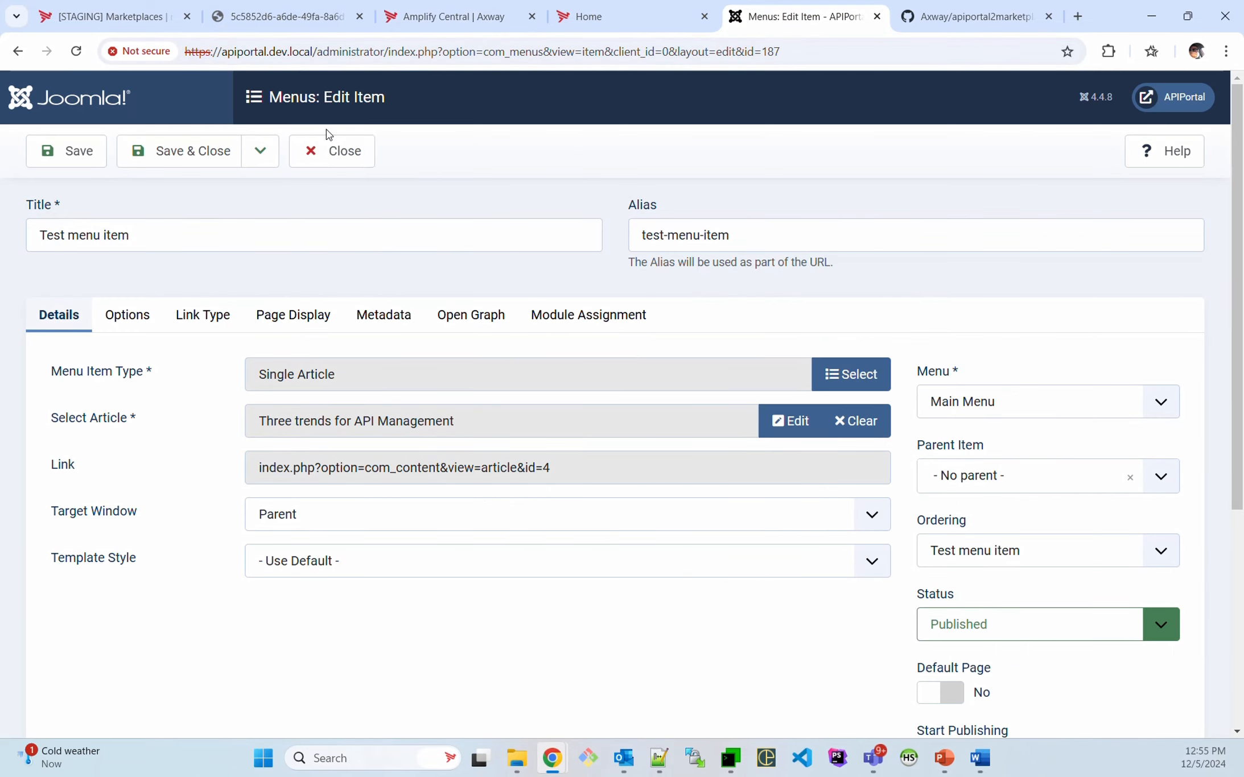
click(341, 151)
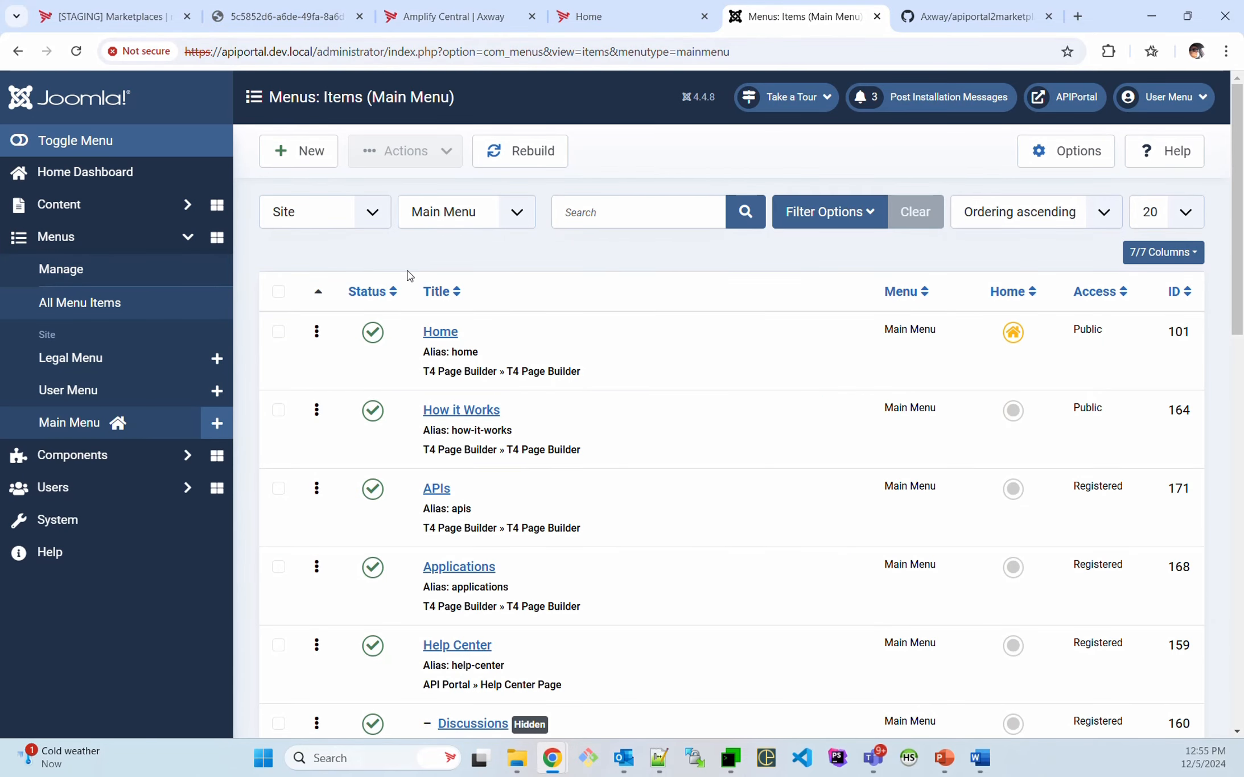
click(72, 206)
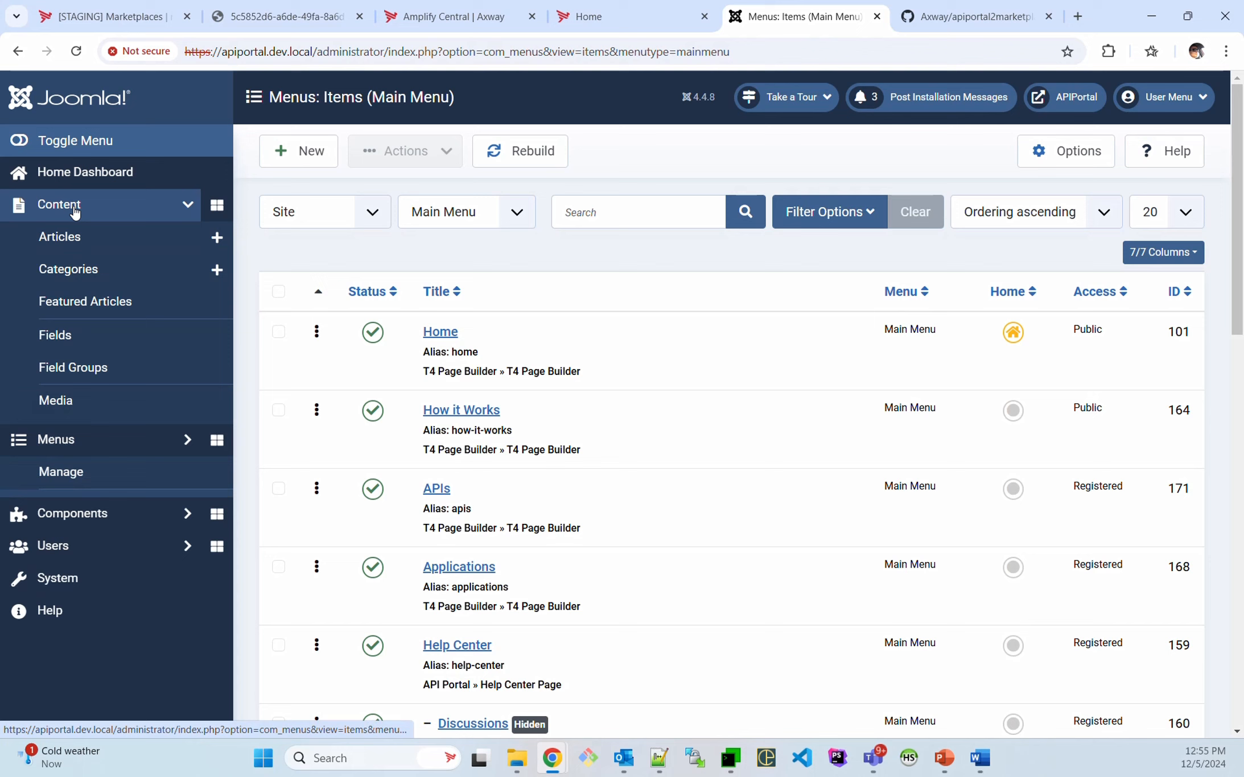
click(76, 252)
scroll(519, 307, down, 1)
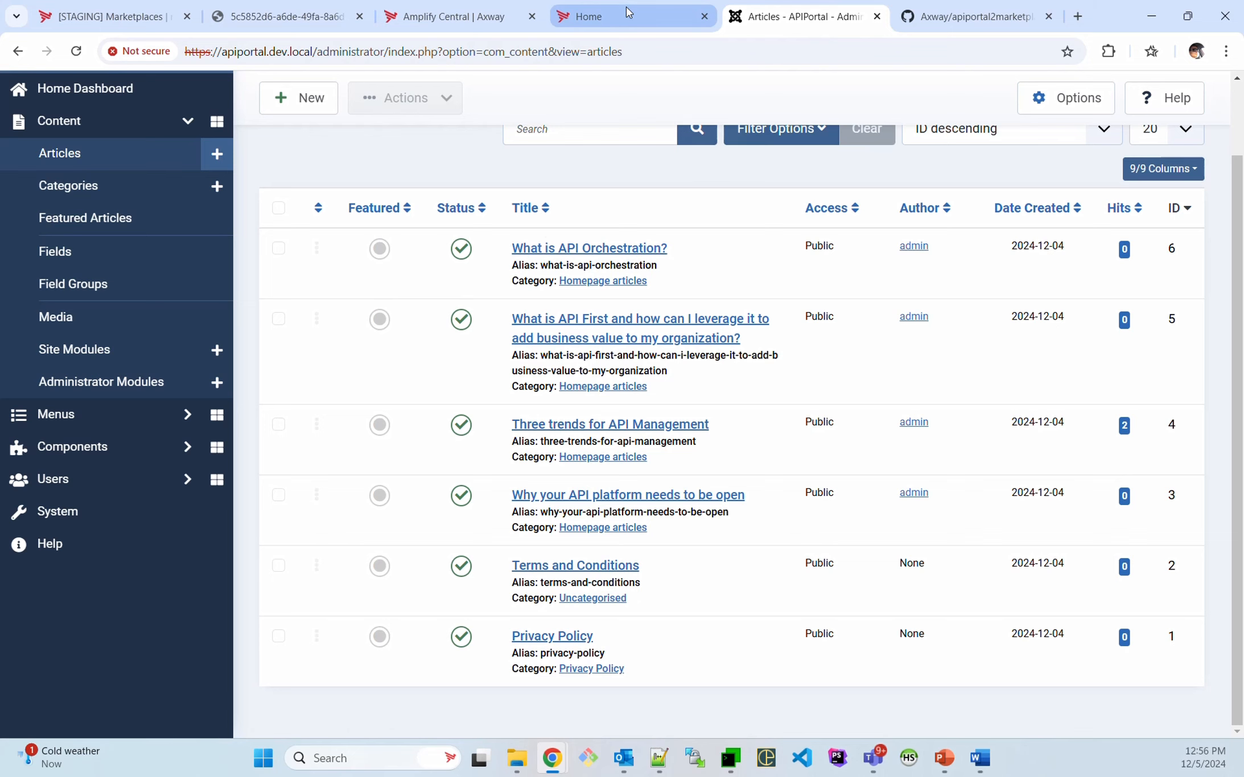
click(447, 16)
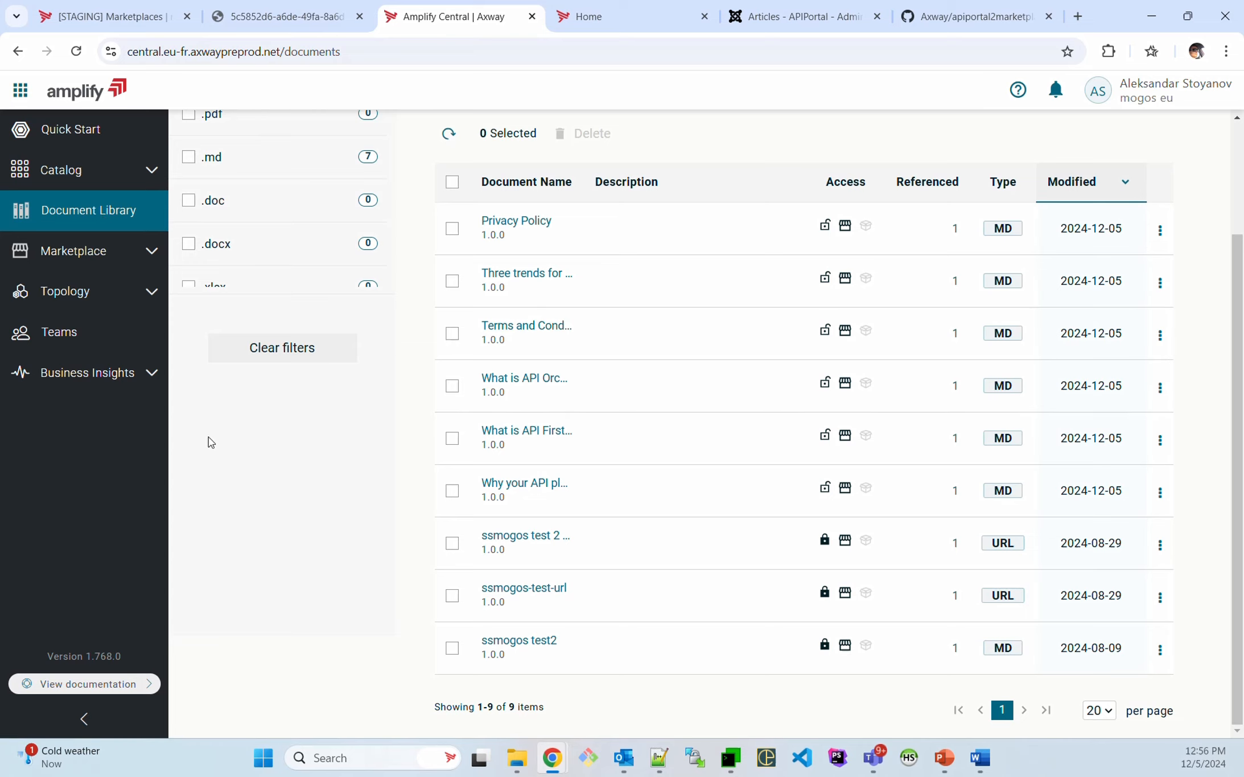
Step: Go back to the marketplaces list, open the second marketplace's Menus settings and review its English navigation menu items
scroll(211, 442, up, 3)
click(100, 253)
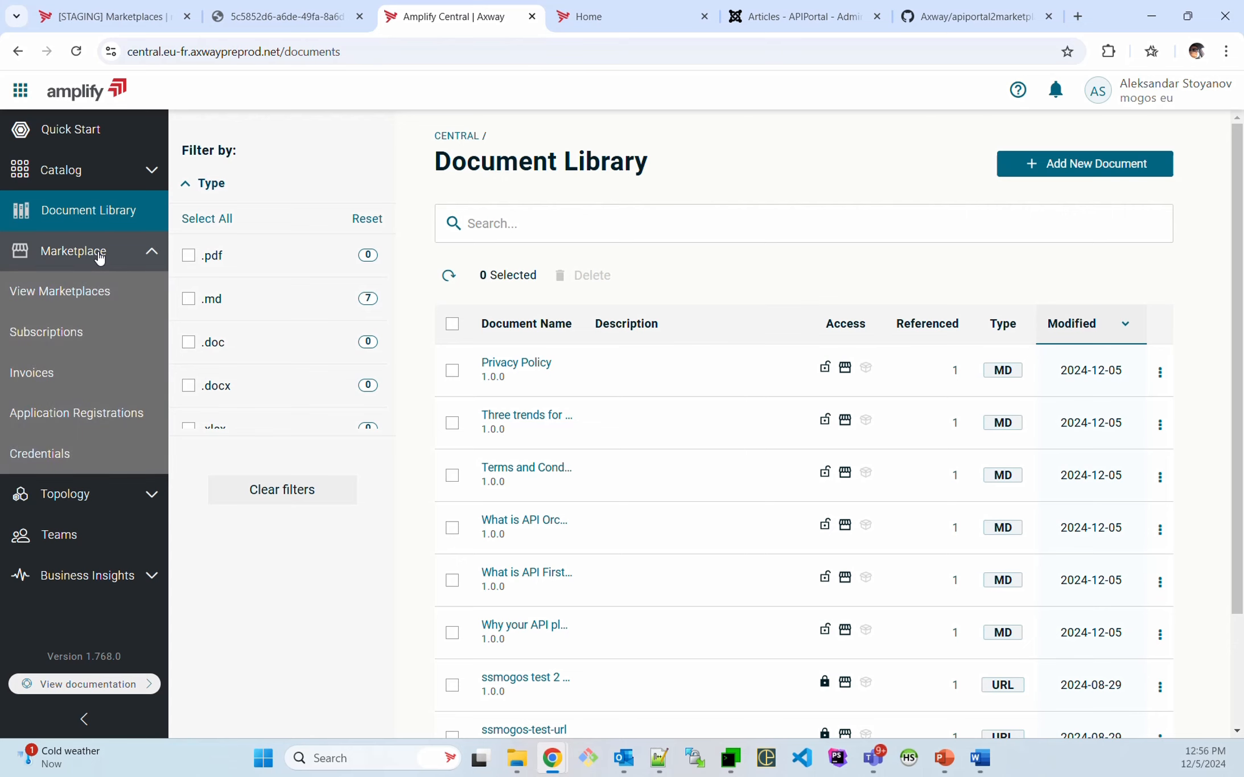
click(75, 292)
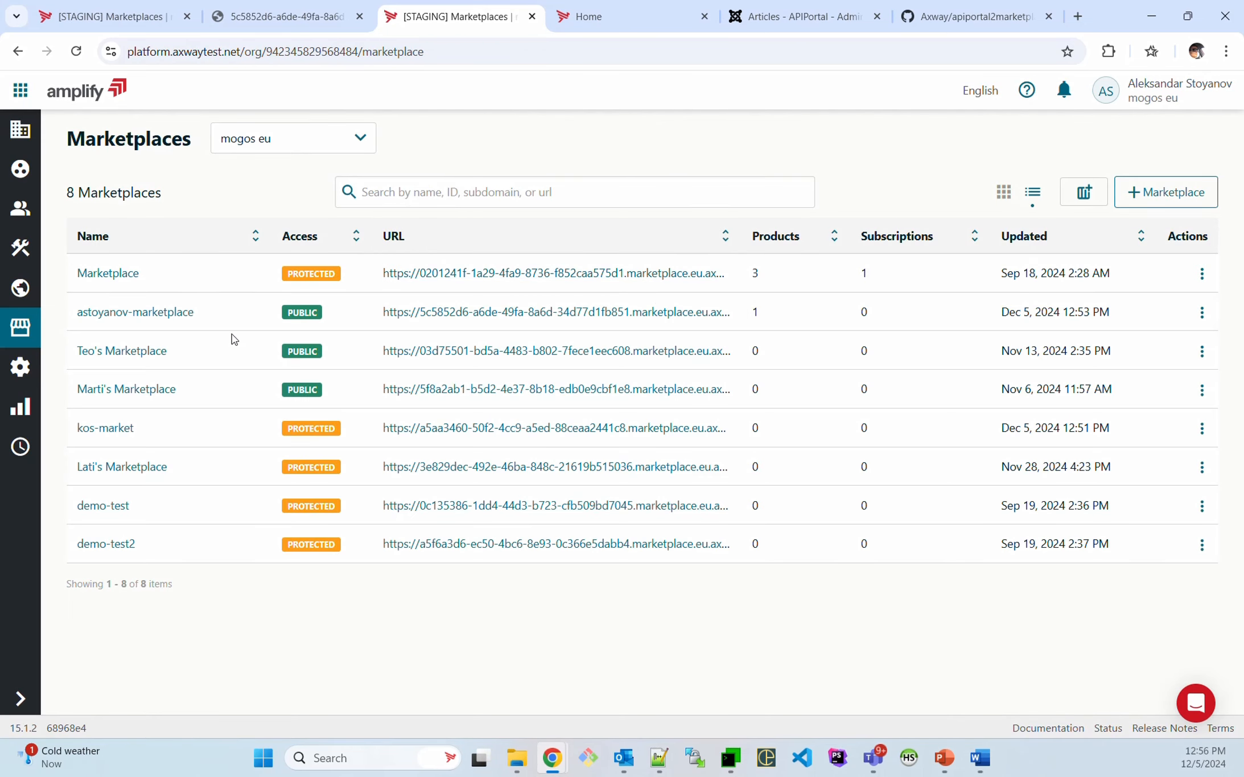
click(167, 312)
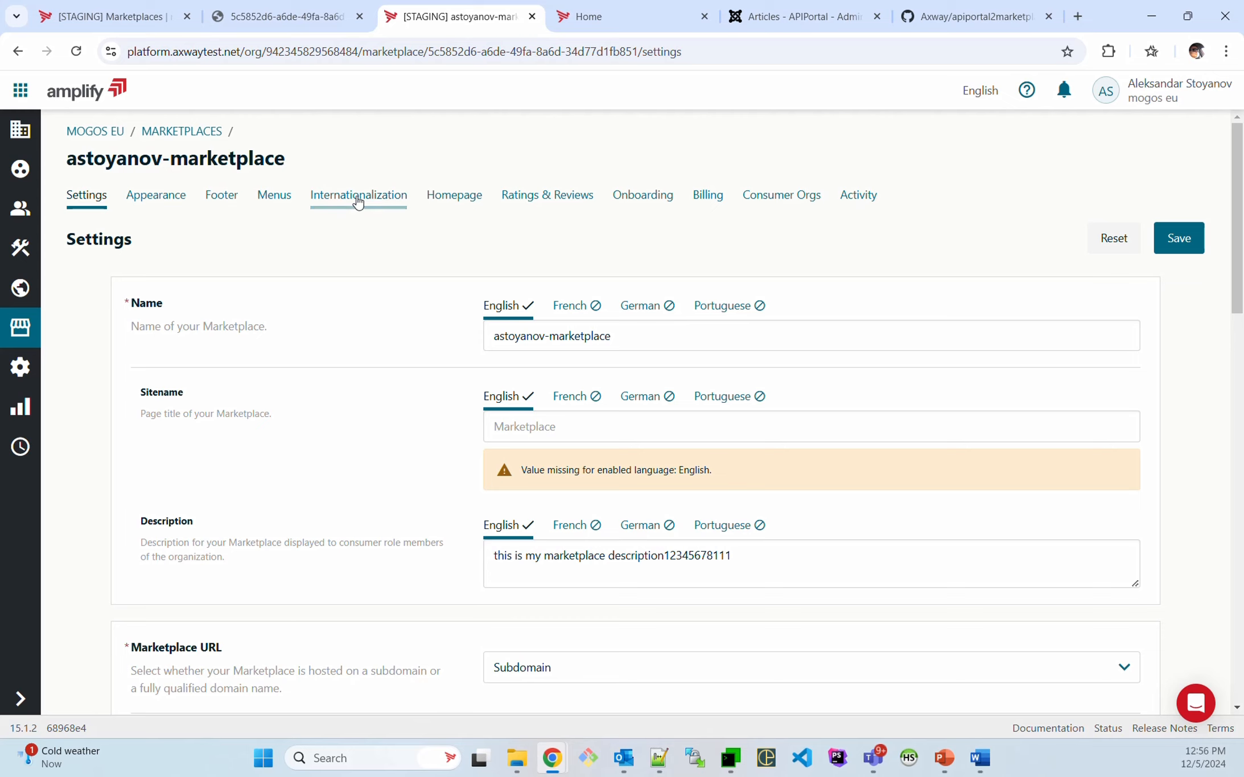
click(273, 198)
scroll(216, 422, down, 3)
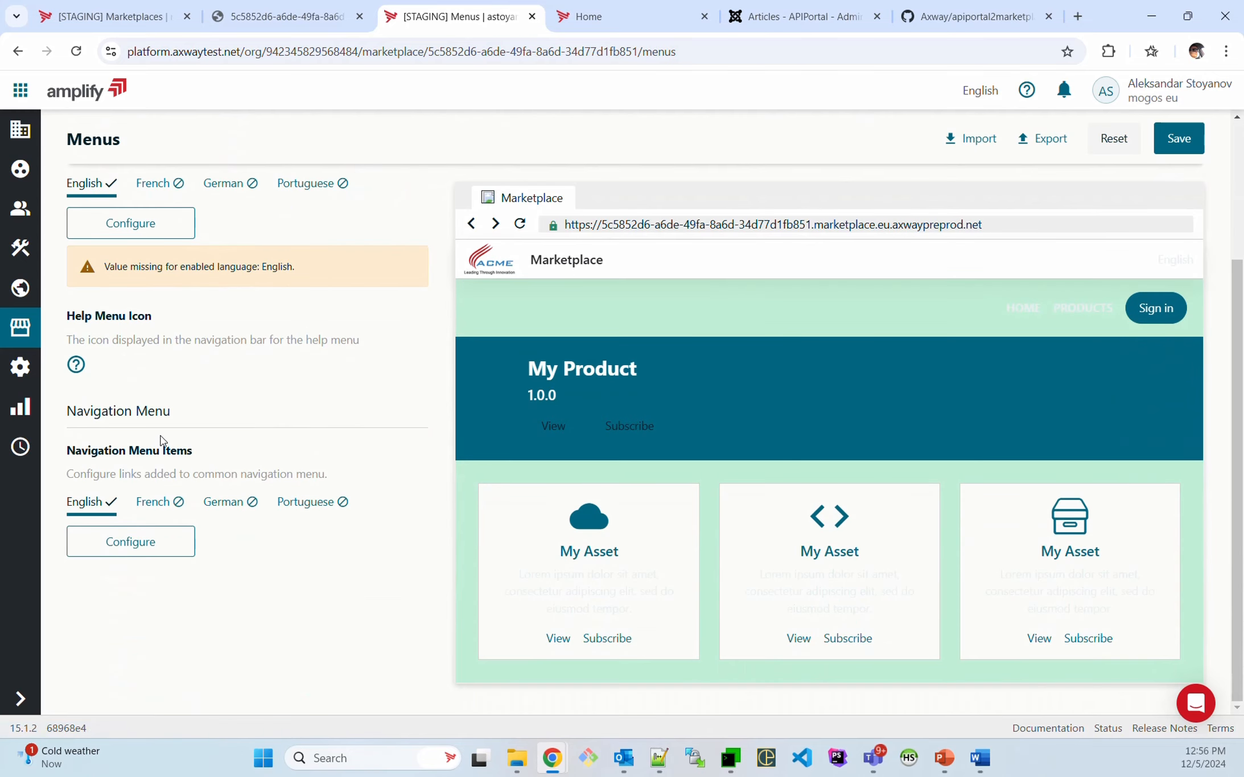
click(152, 543)
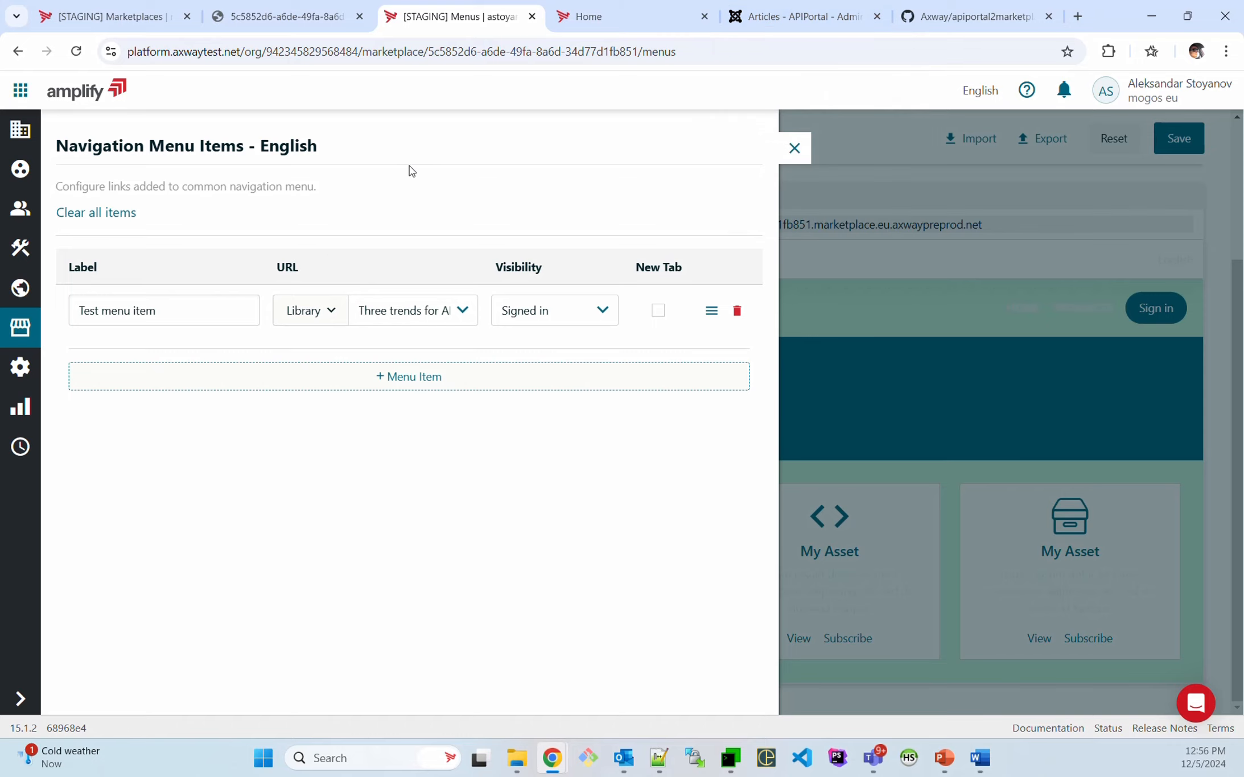
click(796, 149)
Step: Show the footer links on the API Portal home page, and view the marketplace's Footer settings for comparison
click(620, 16)
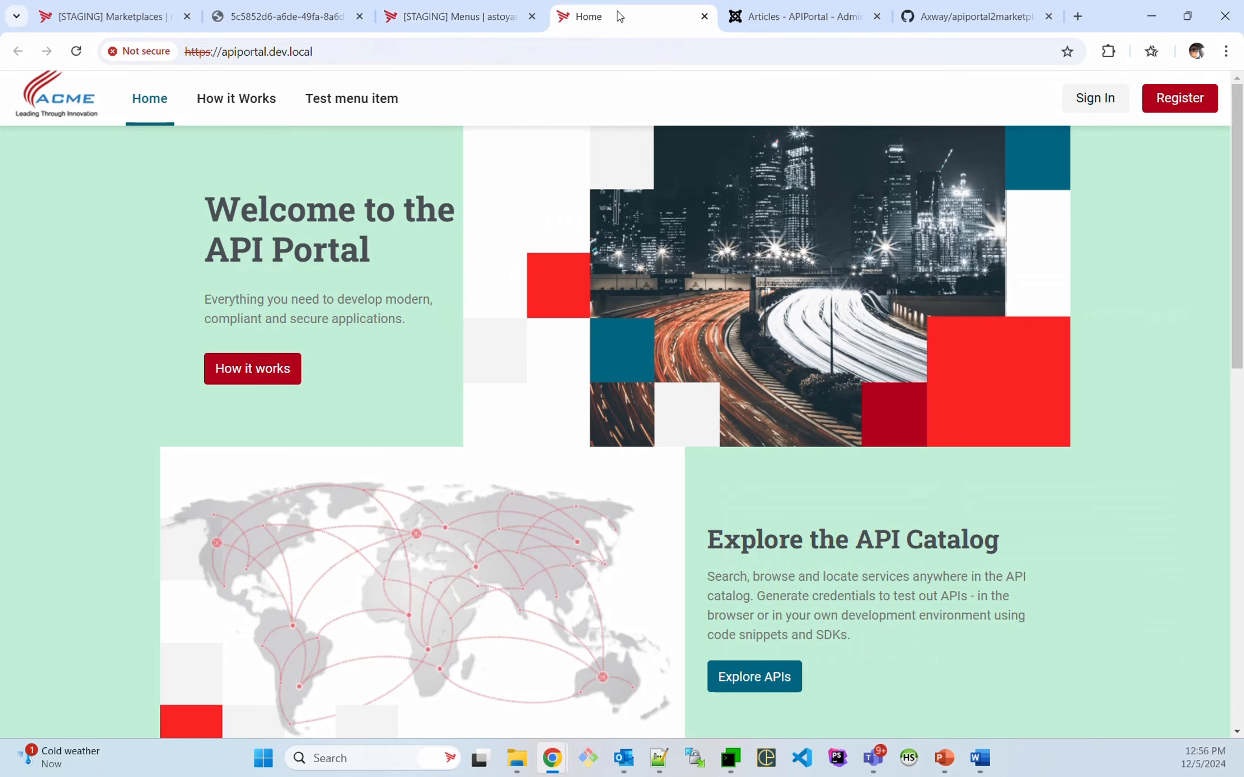
scroll(367, 356, down, 10)
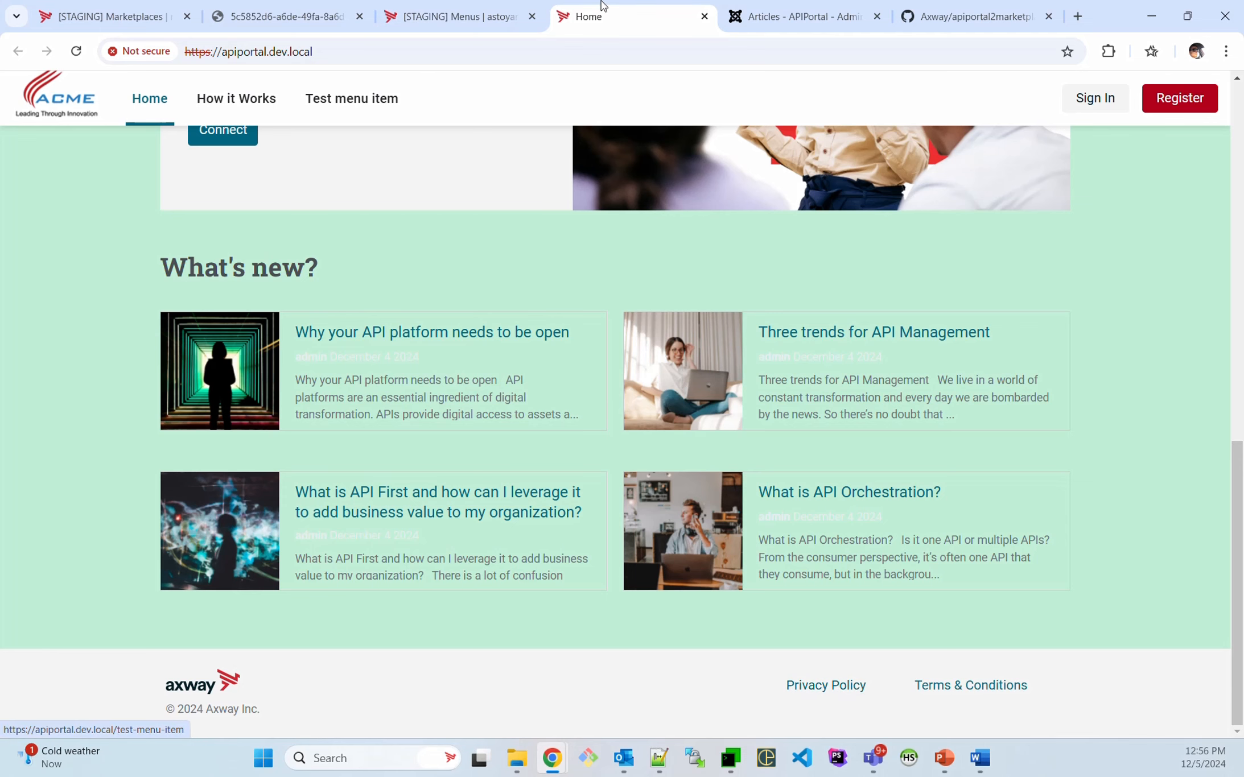
click(482, 7)
scroll(257, 290, up, 3)
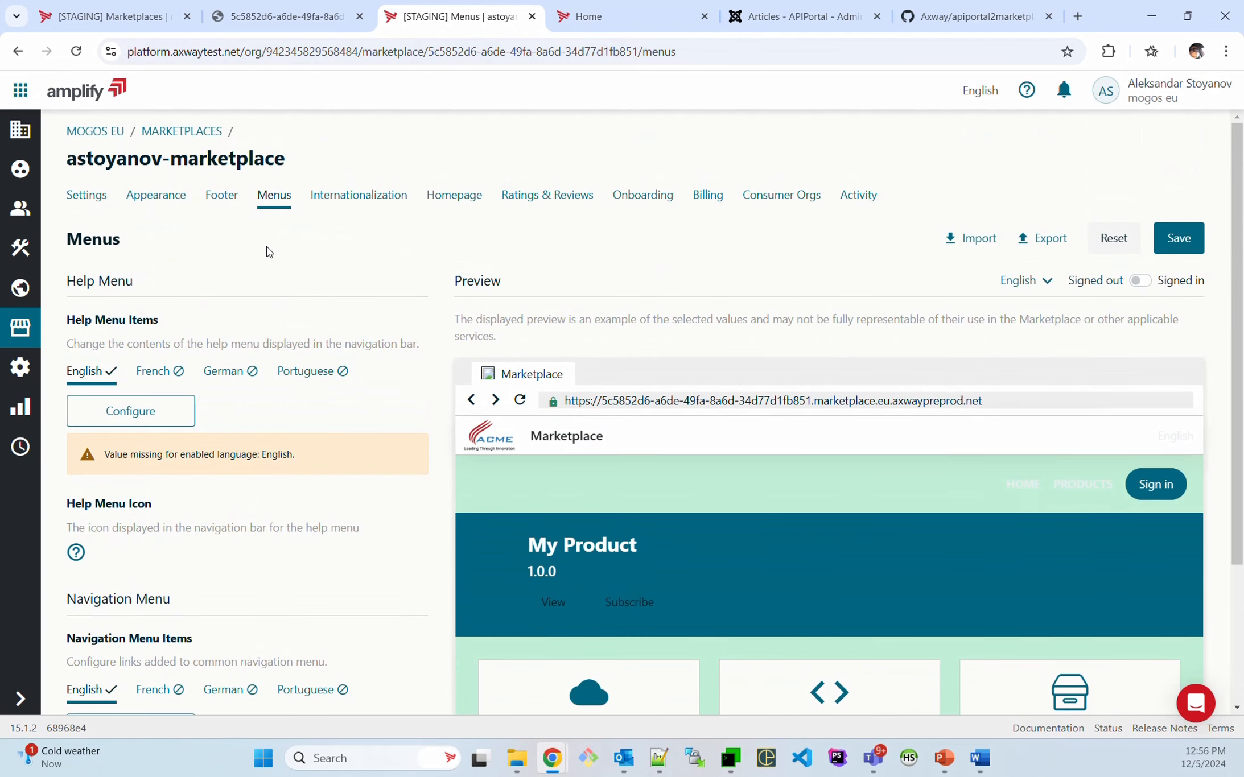
click(221, 200)
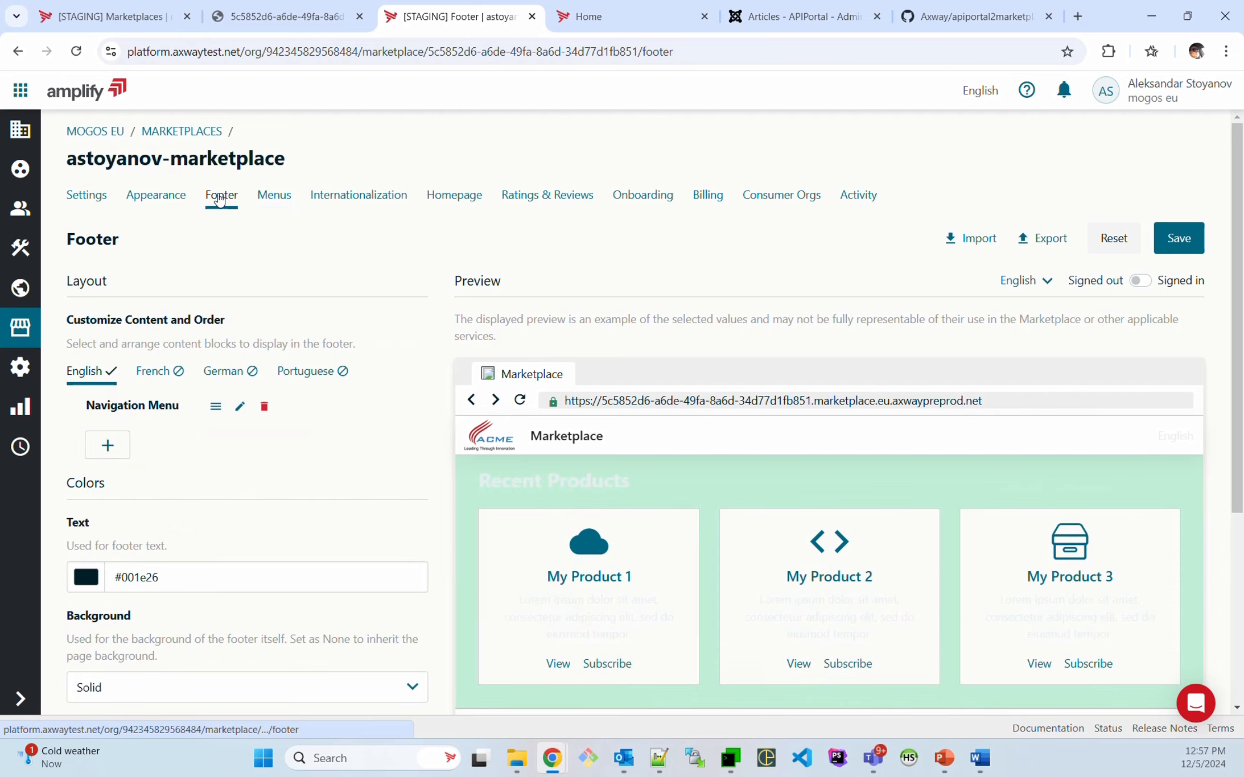
scroll(239, 253, down, 3)
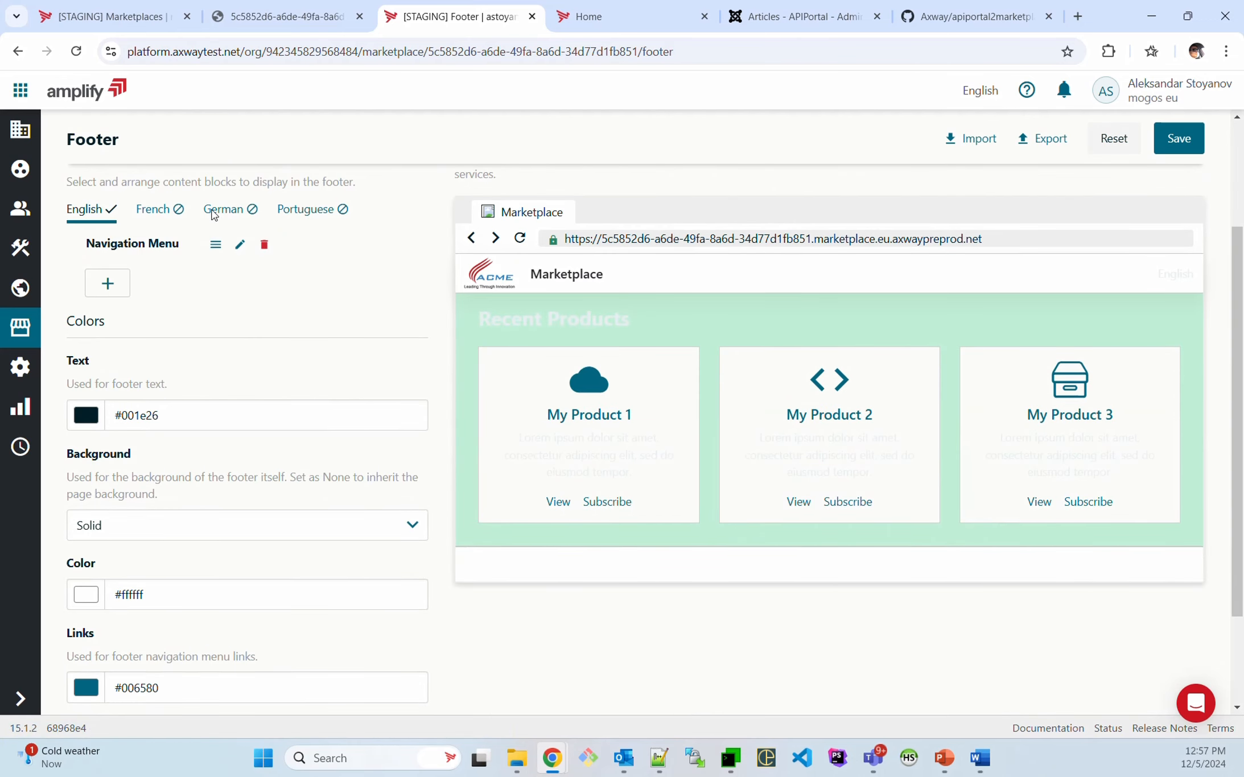
Step: Review the marketplace's English footer layout and colors, and inspect the items of its Navigation Menu element without changing them
scroll(228, 207, up, 3)
scroll(233, 290, down, 4)
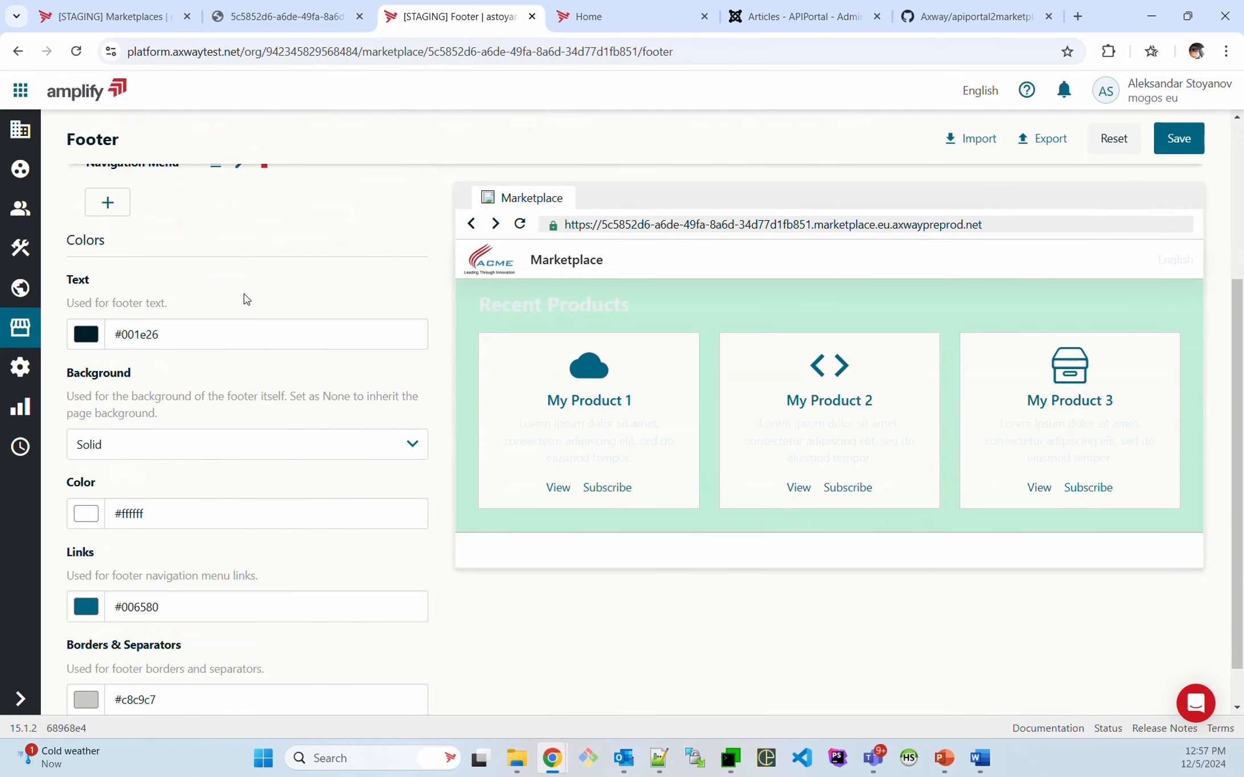
scroll(251, 293, down, 1)
scroll(267, 341, up, 5)
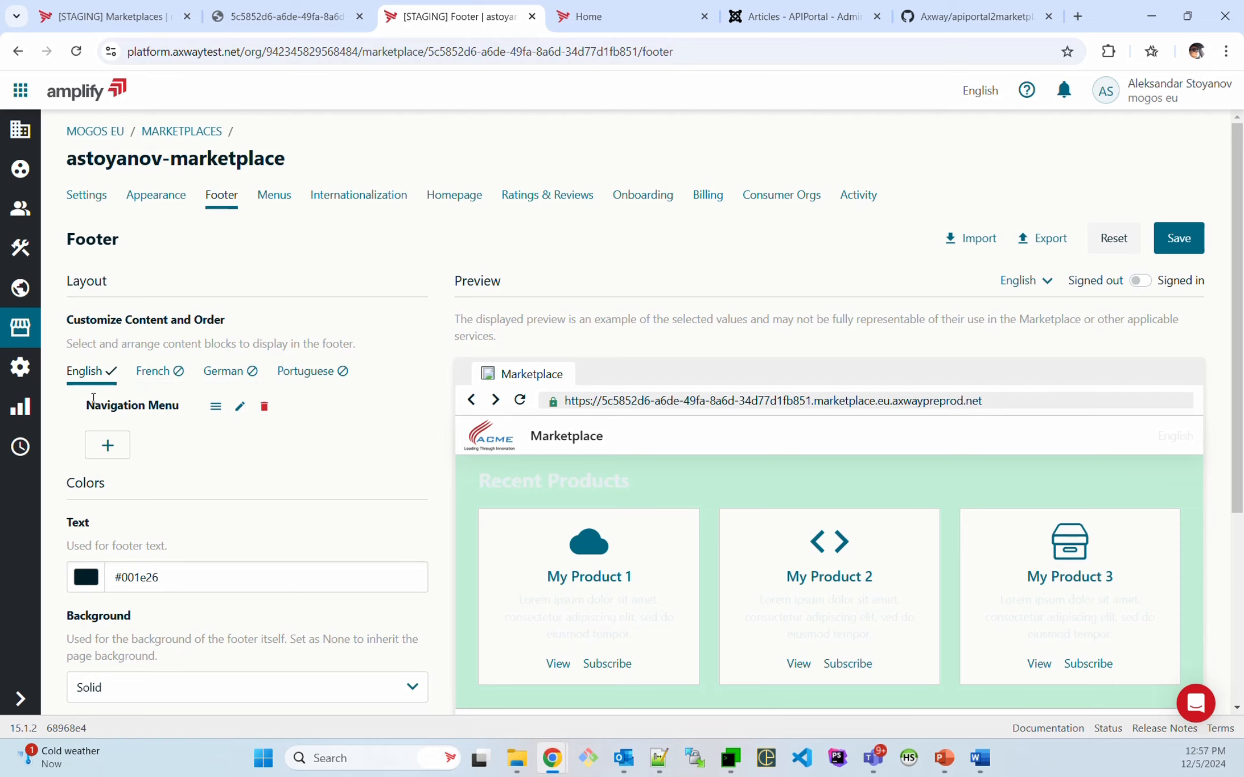
click(239, 408)
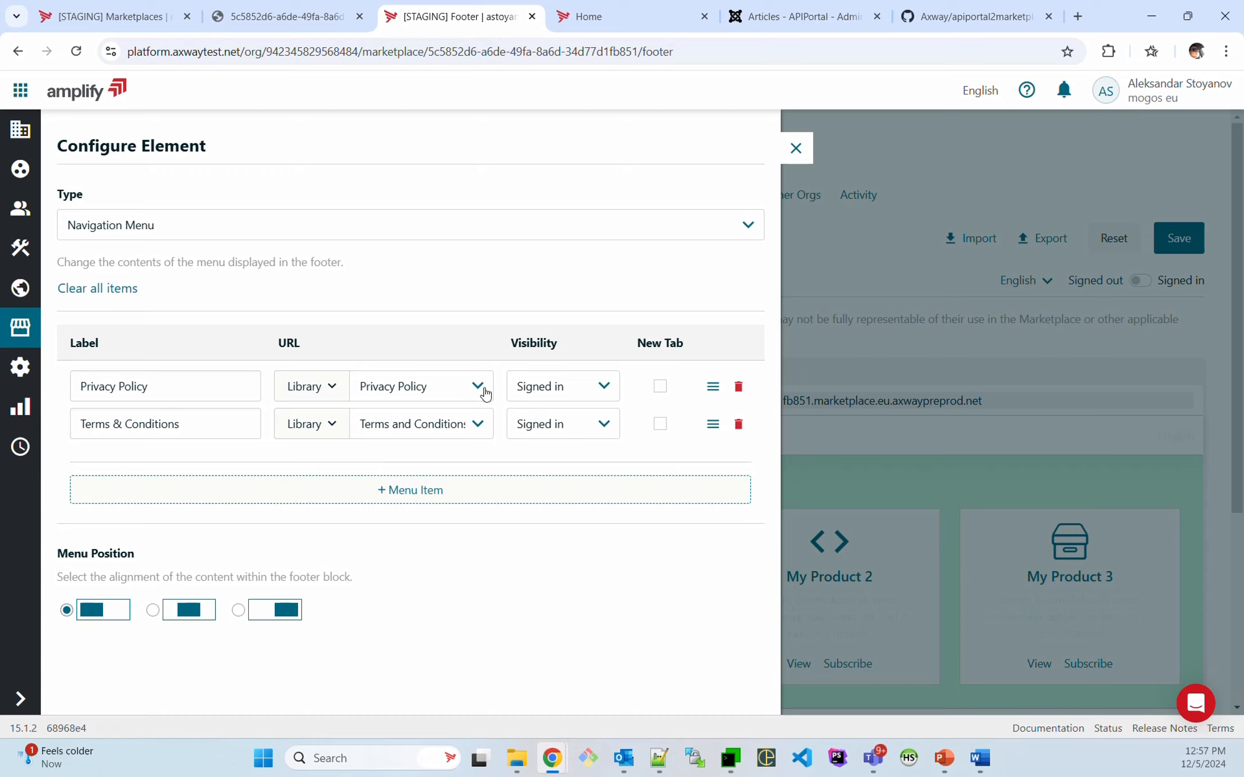
click(799, 149)
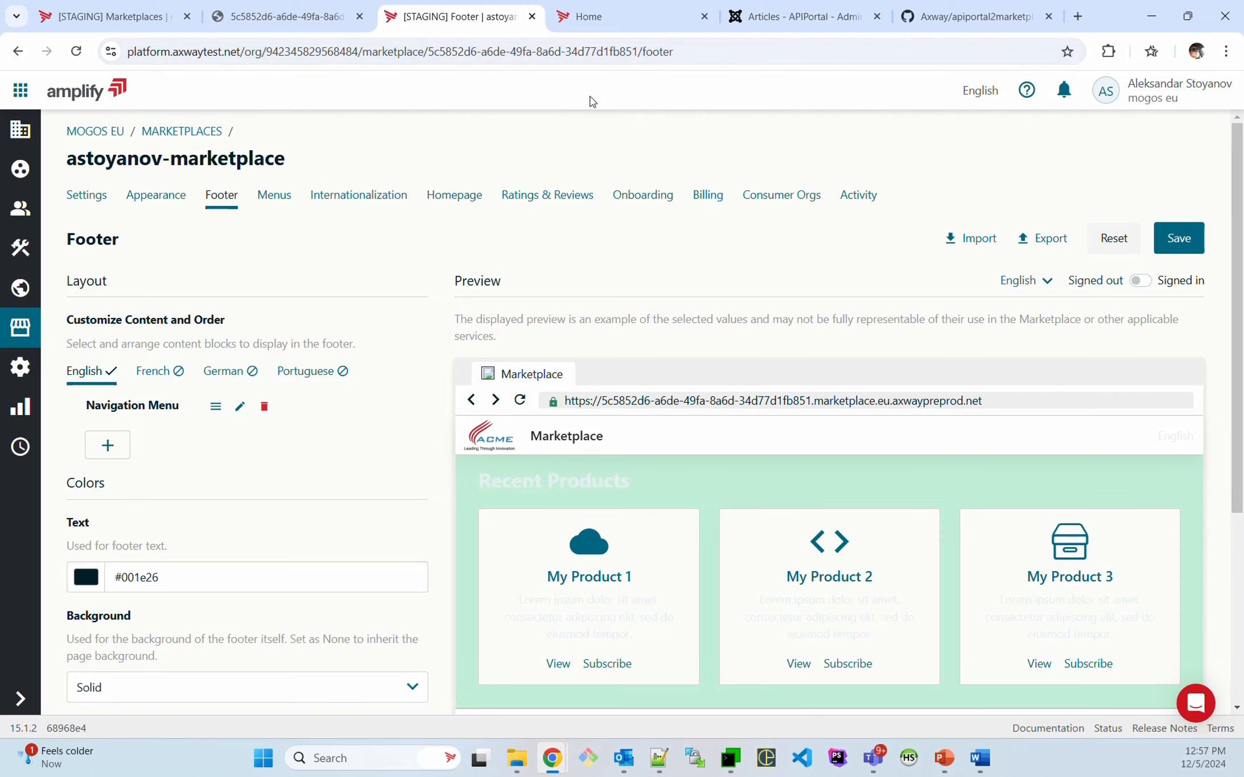
Step: Open the marketplace's general settings and view the Terms & Conditions section
click(87, 197)
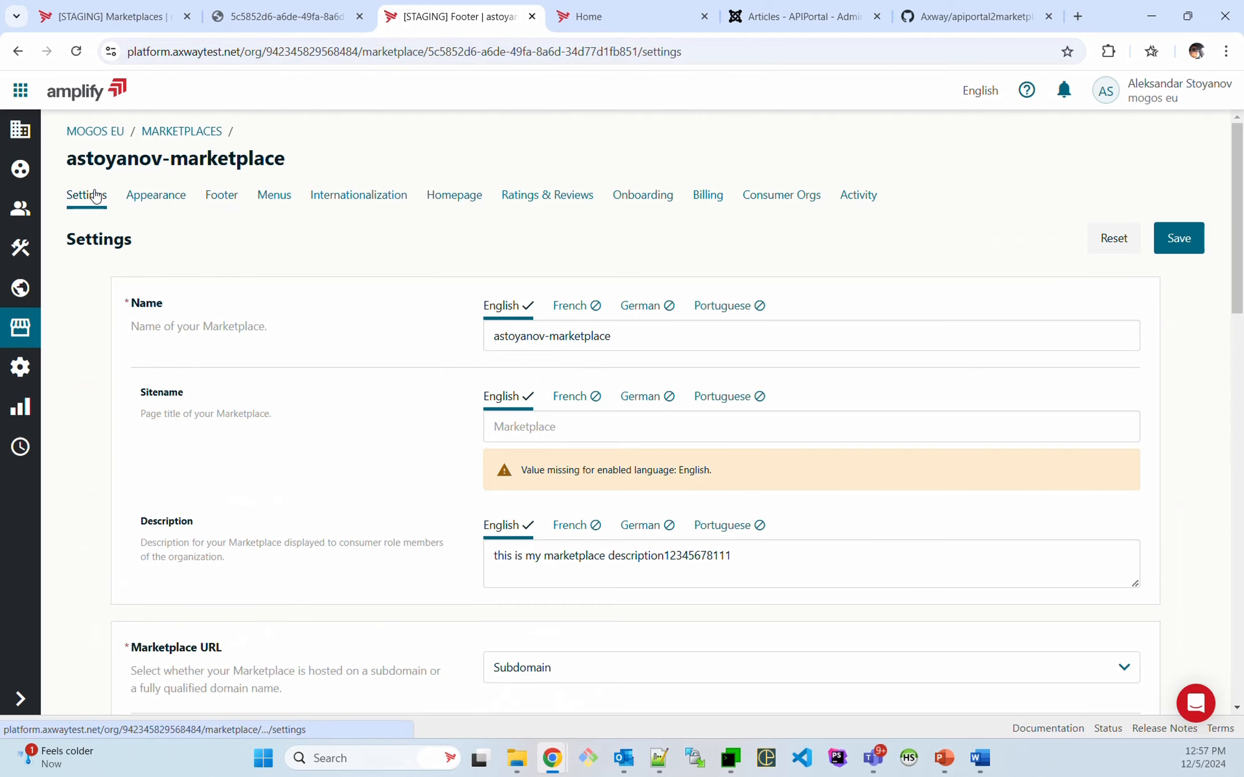
scroll(726, 342, down, 10)
scroll(677, 369, up, 10)
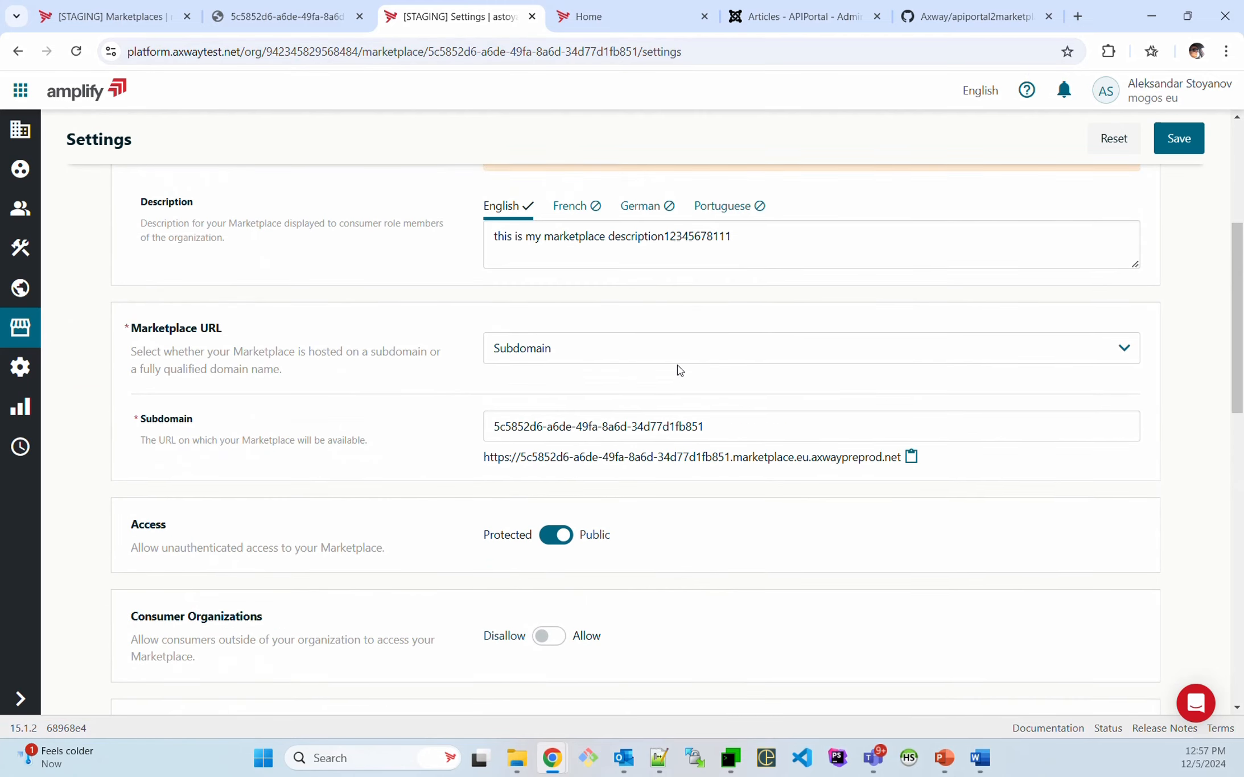
scroll(791, 410, down, 8)
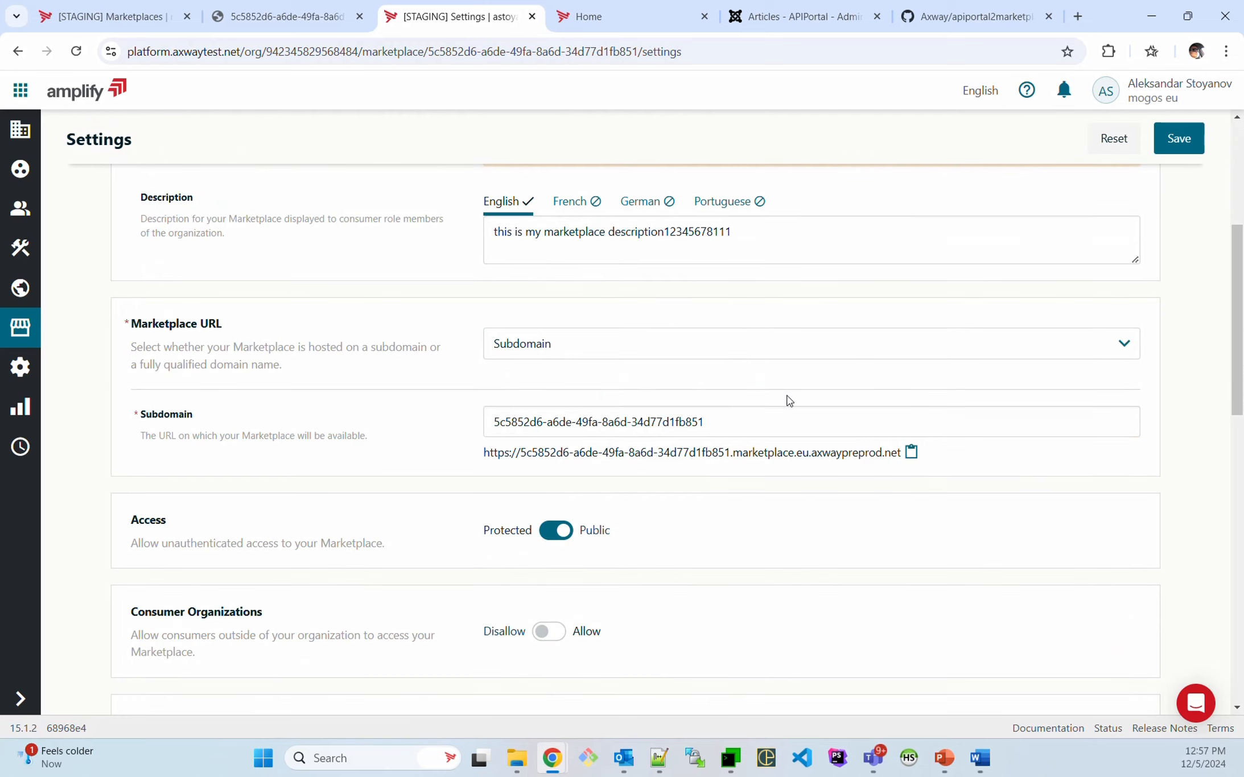
scroll(796, 420, down, 3)
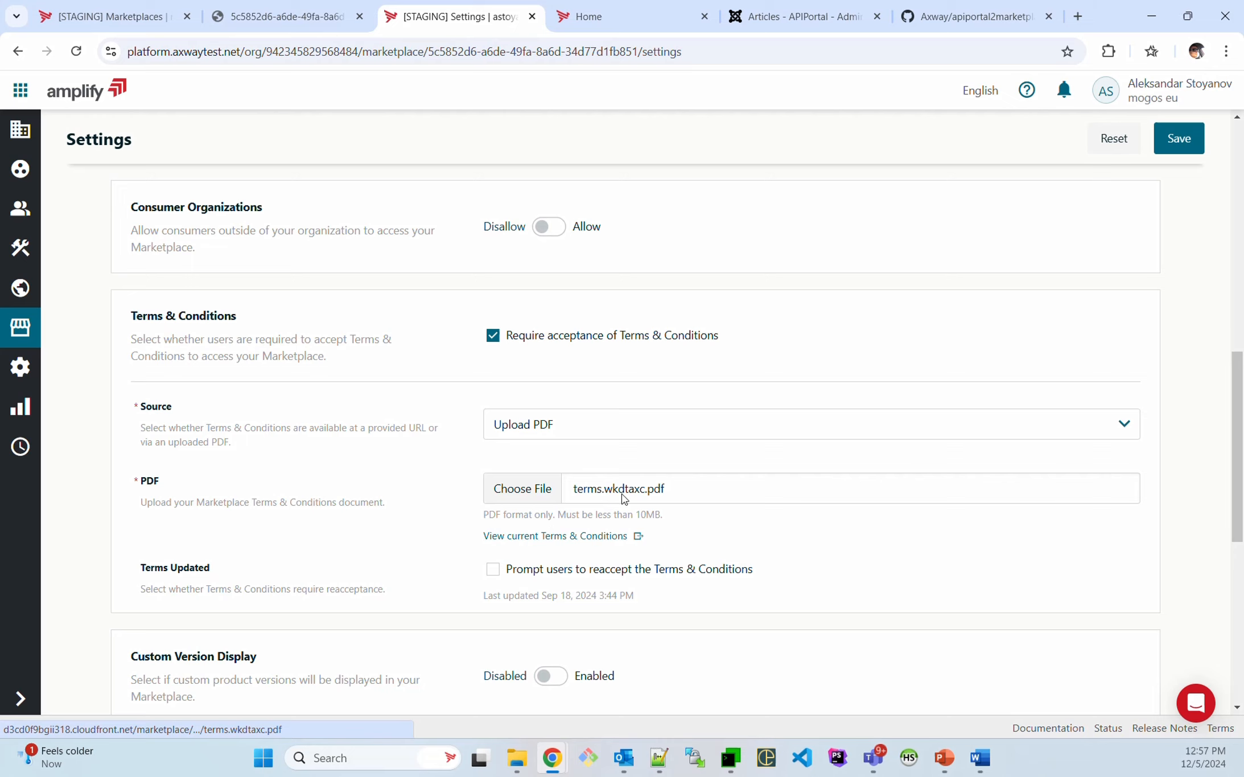
Step: Compare the text of the Terms and Conditions article in Joomla with the marketplace's current Terms & Conditions PDF
click(805, 15)
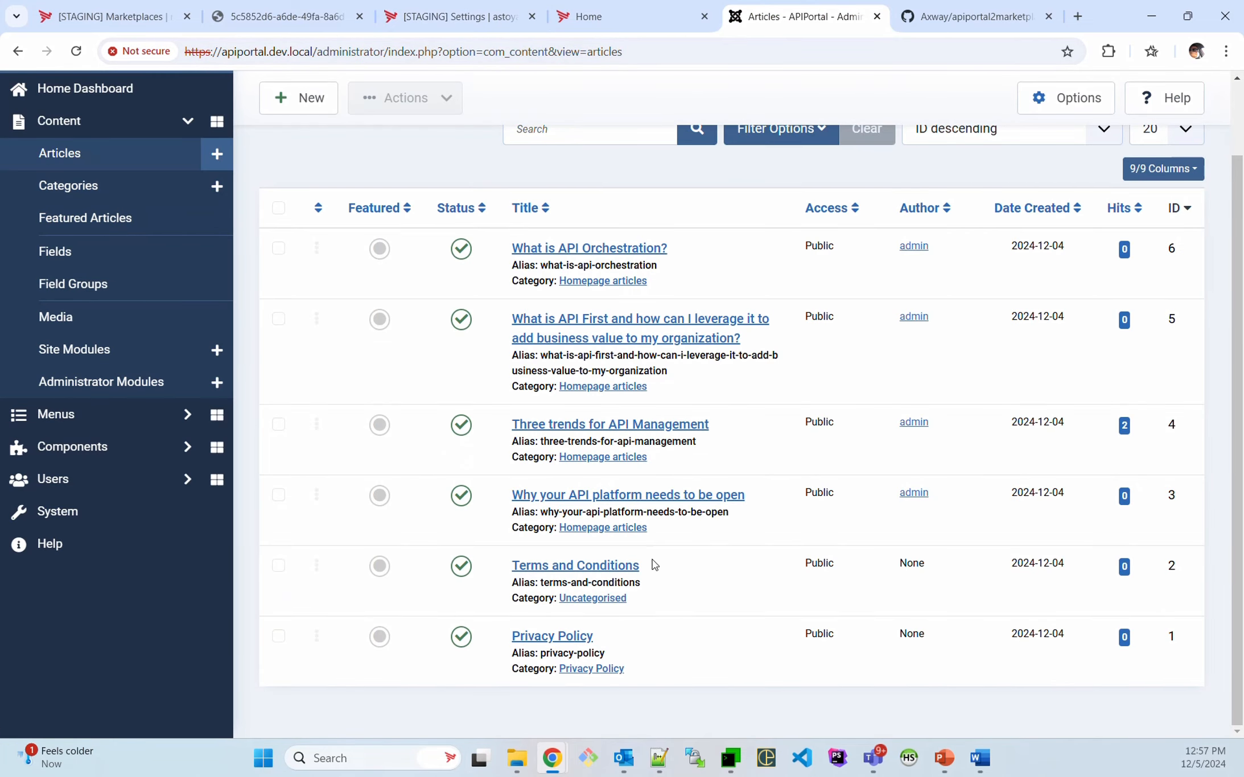
click(596, 566)
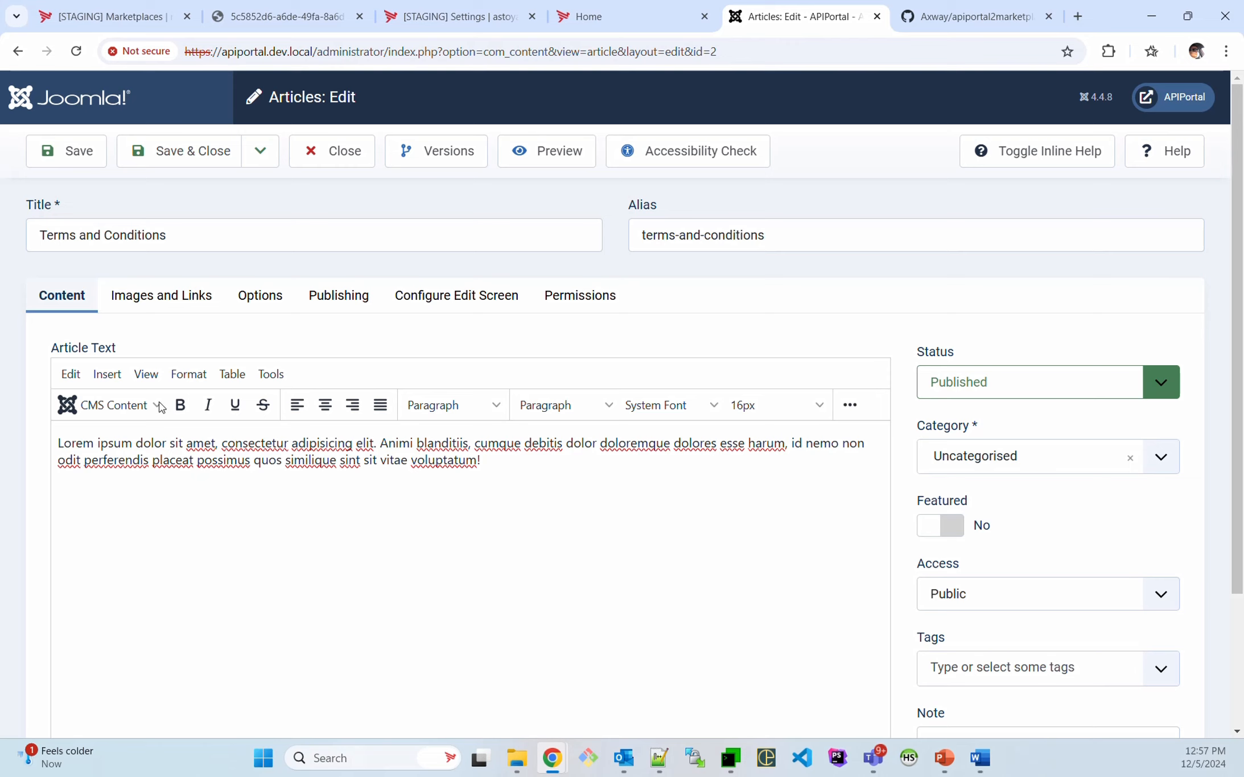
click(367, 9)
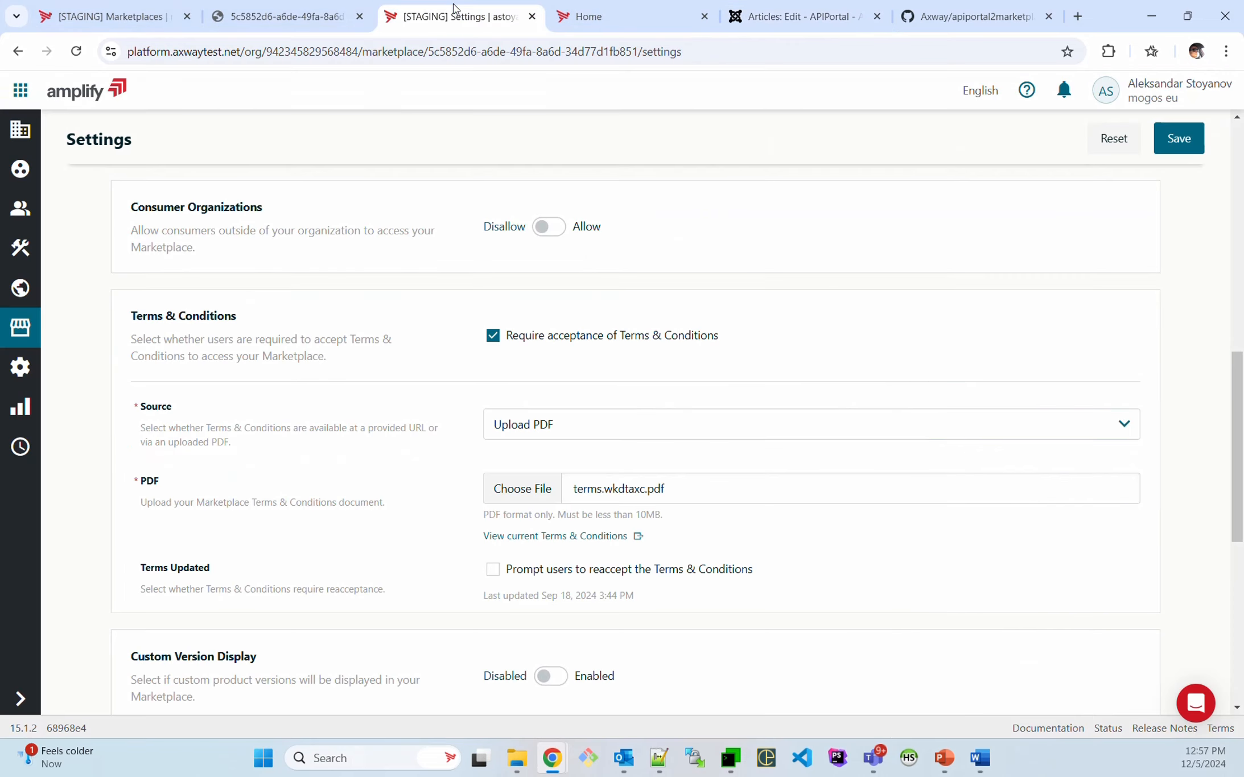
click(548, 536)
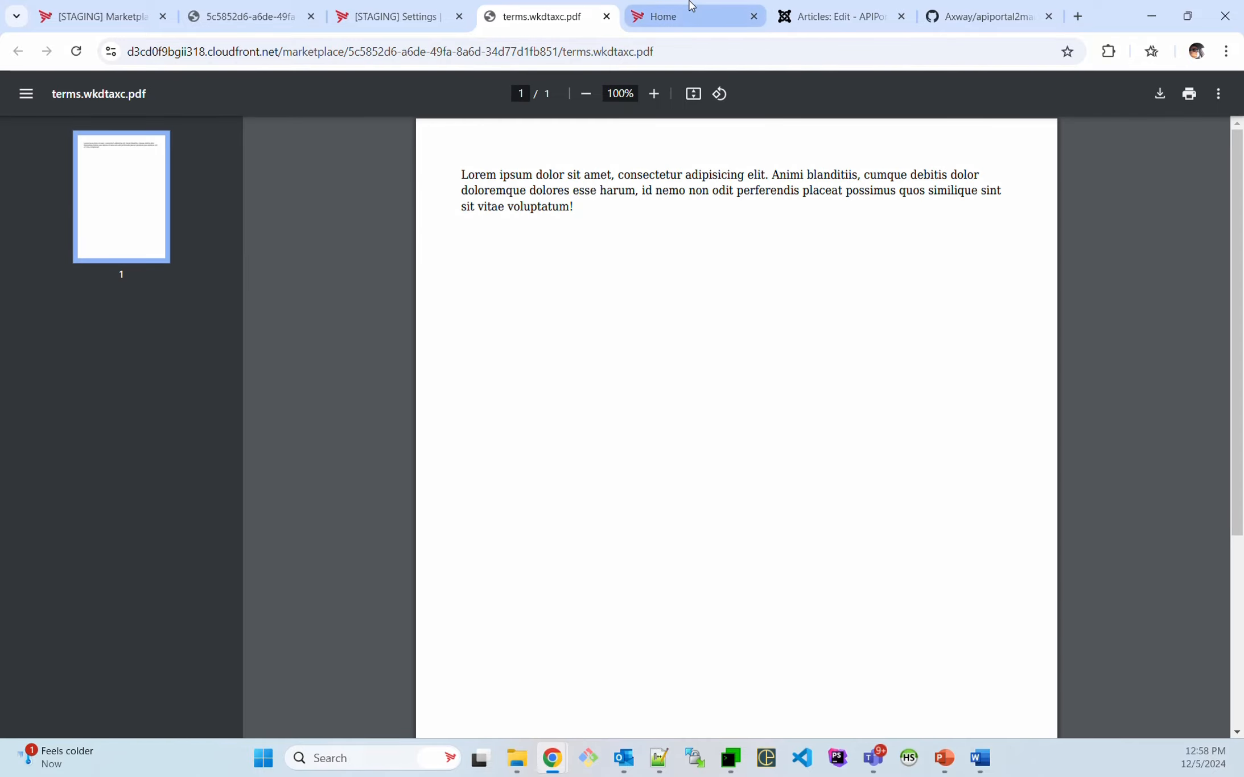
click(607, 17)
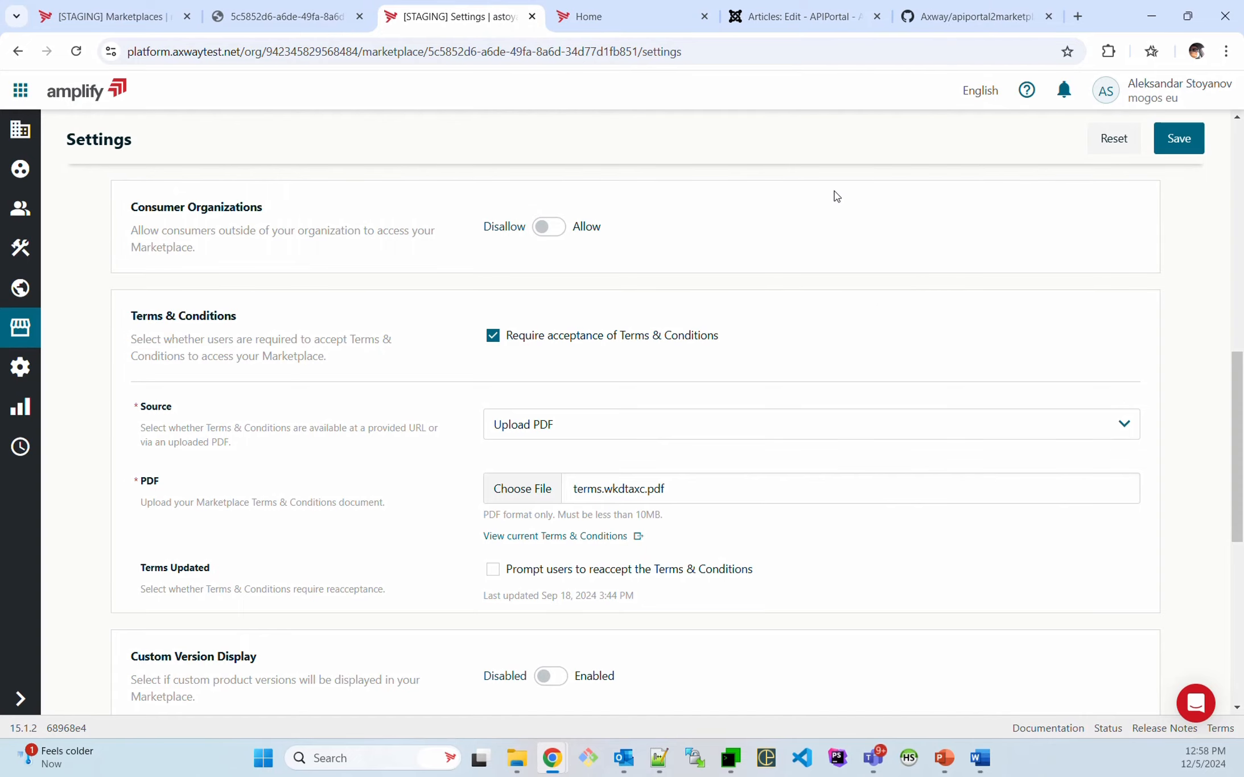
Step: Review the README and file list of the apiportal2marketplace repository on GitHub, including the migration workflow and revert instructions
click(943, 5)
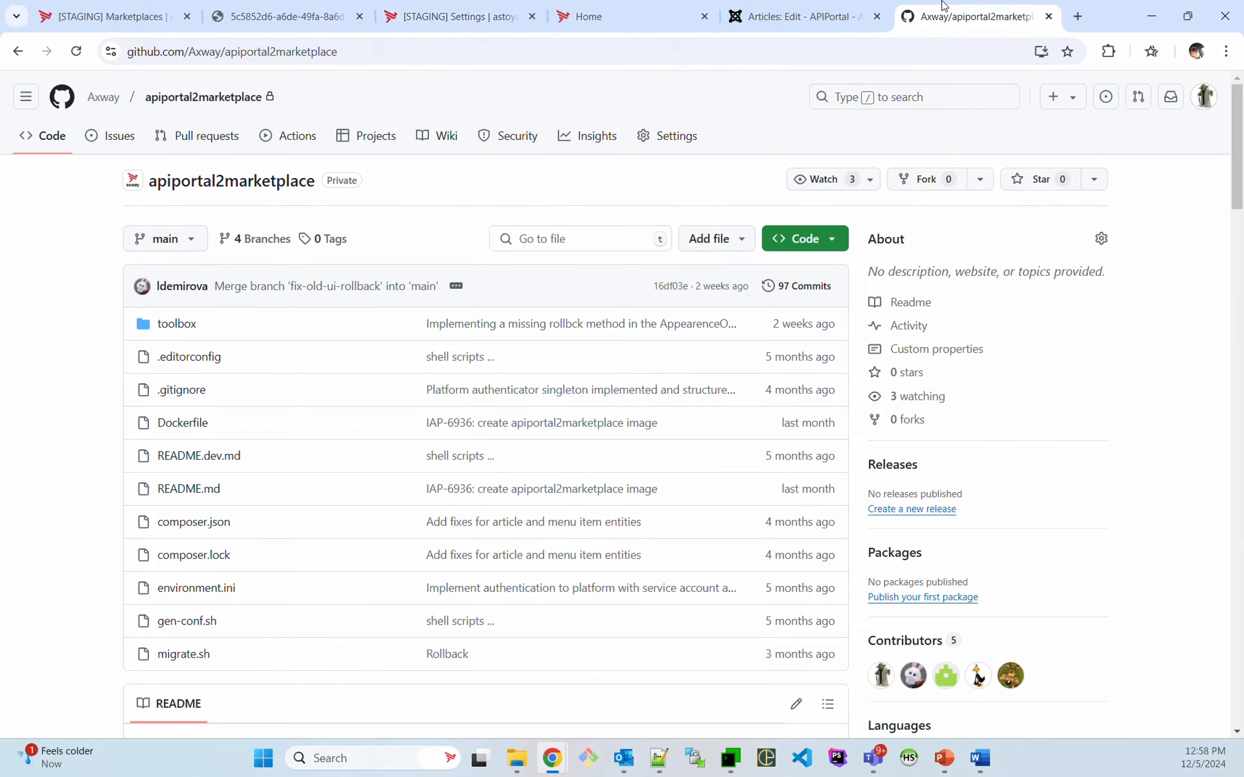
scroll(290, 532, down, 18)
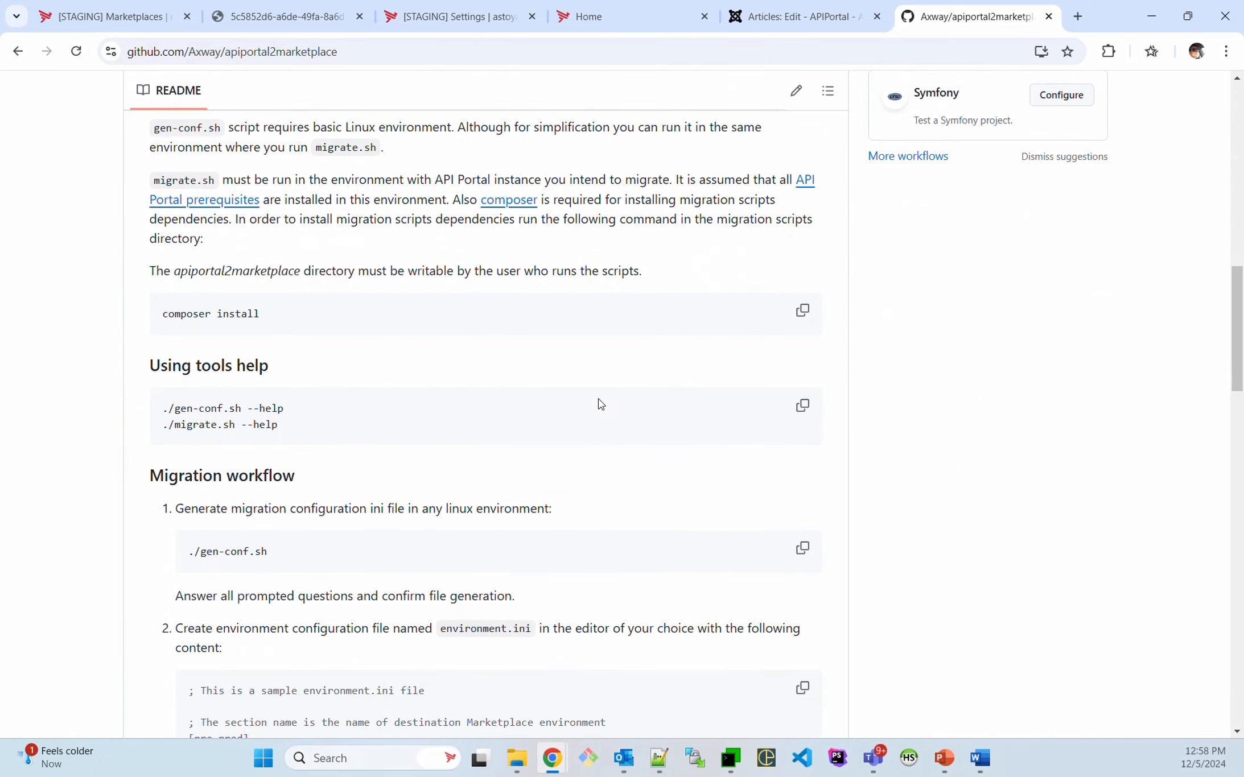
scroll(668, 416, down, 10)
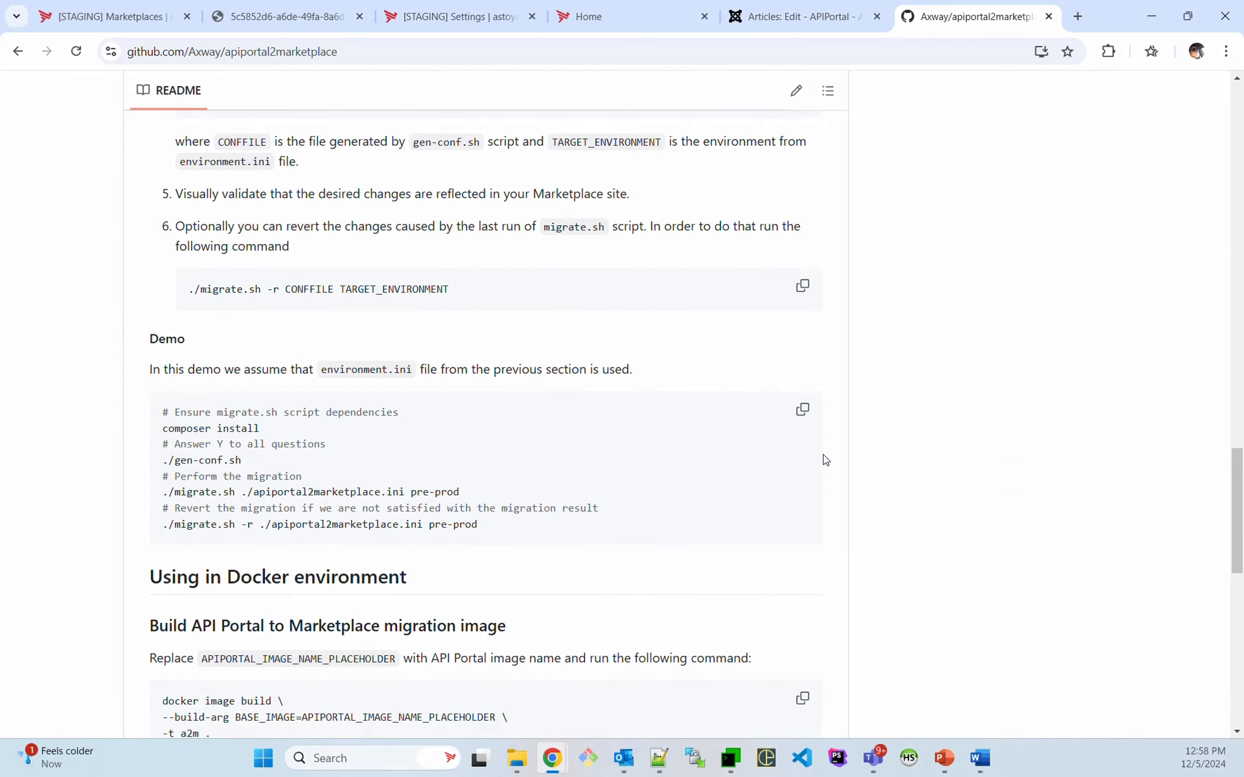
scroll(822, 458, up, 20)
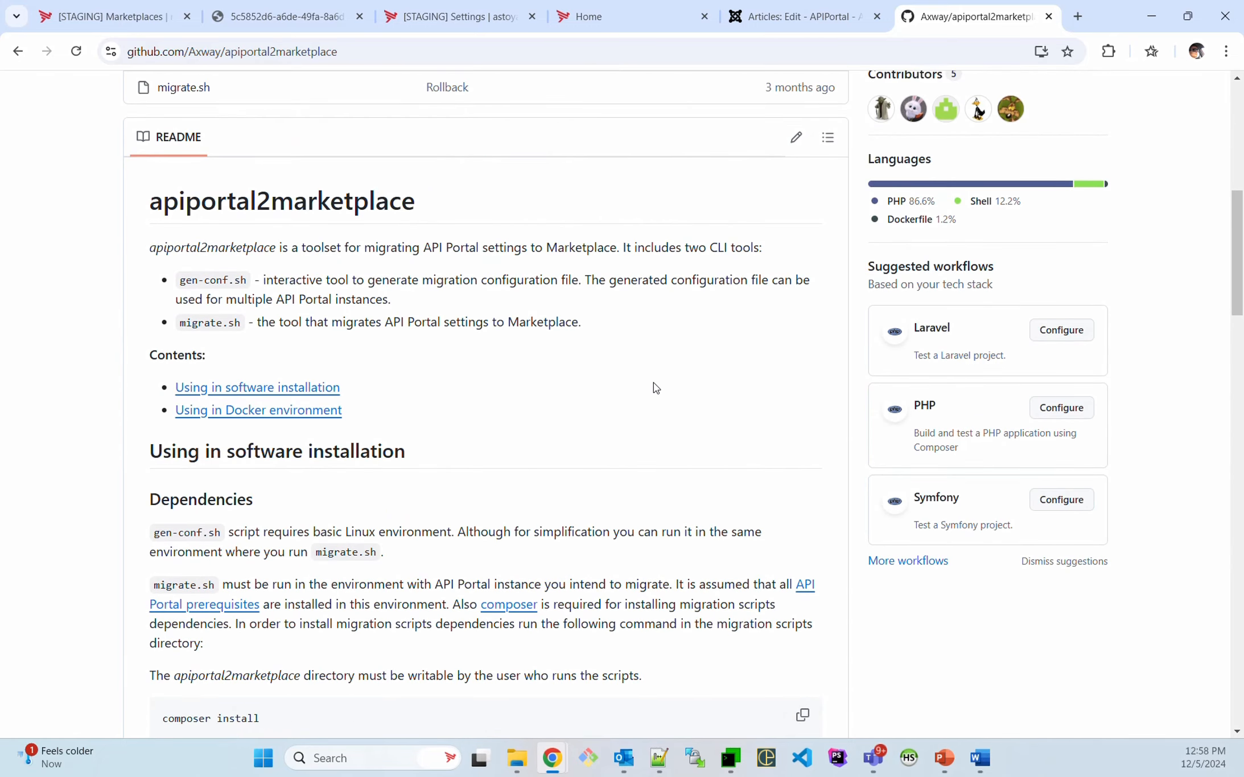
scroll(78, 302, up, 4)
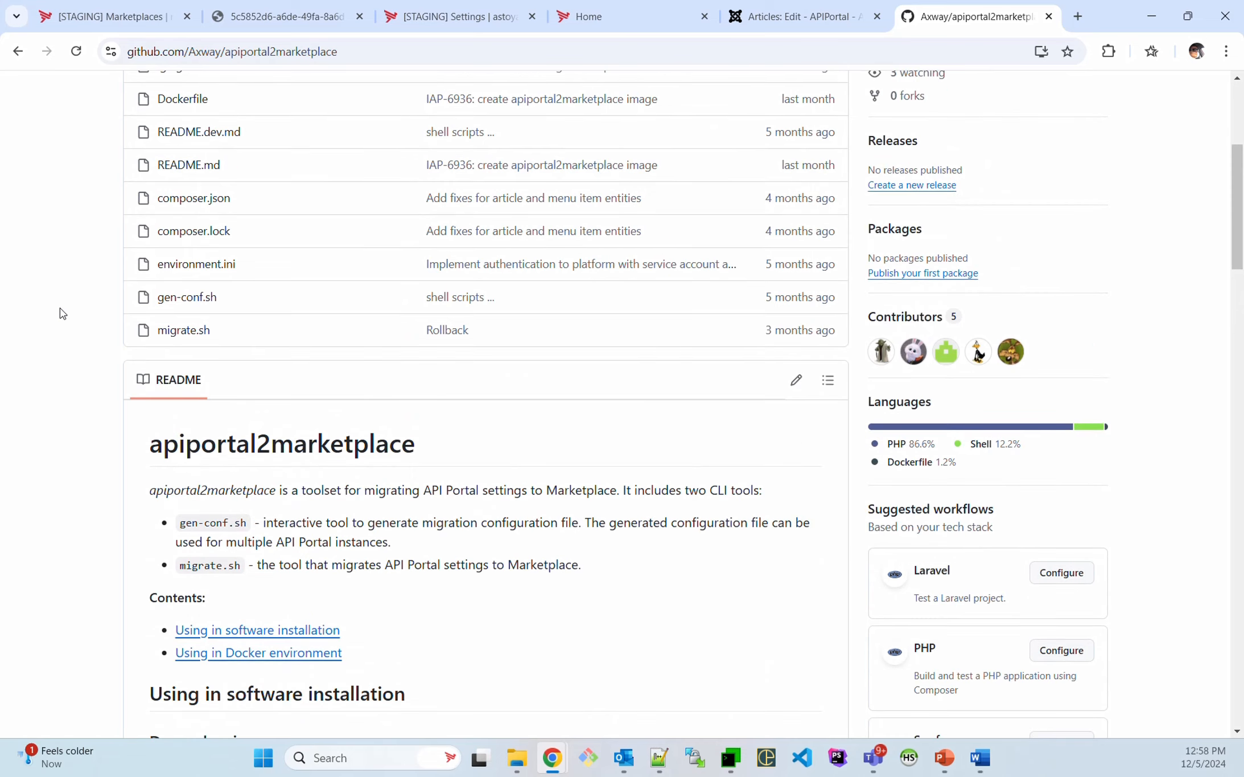
scroll(63, 315, up, 4)
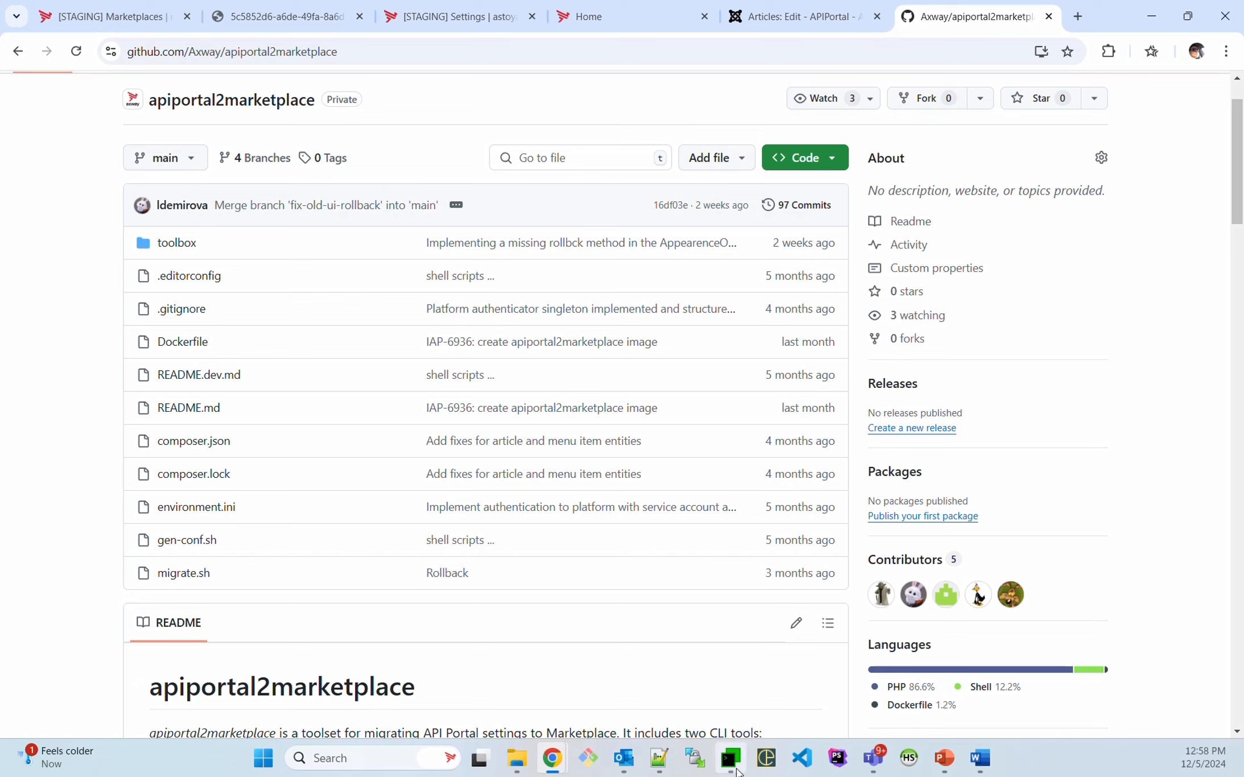
Step: Switch to MTPuTTY to look over the end of the migration output, and return to the browser
mouse_move(738, 772)
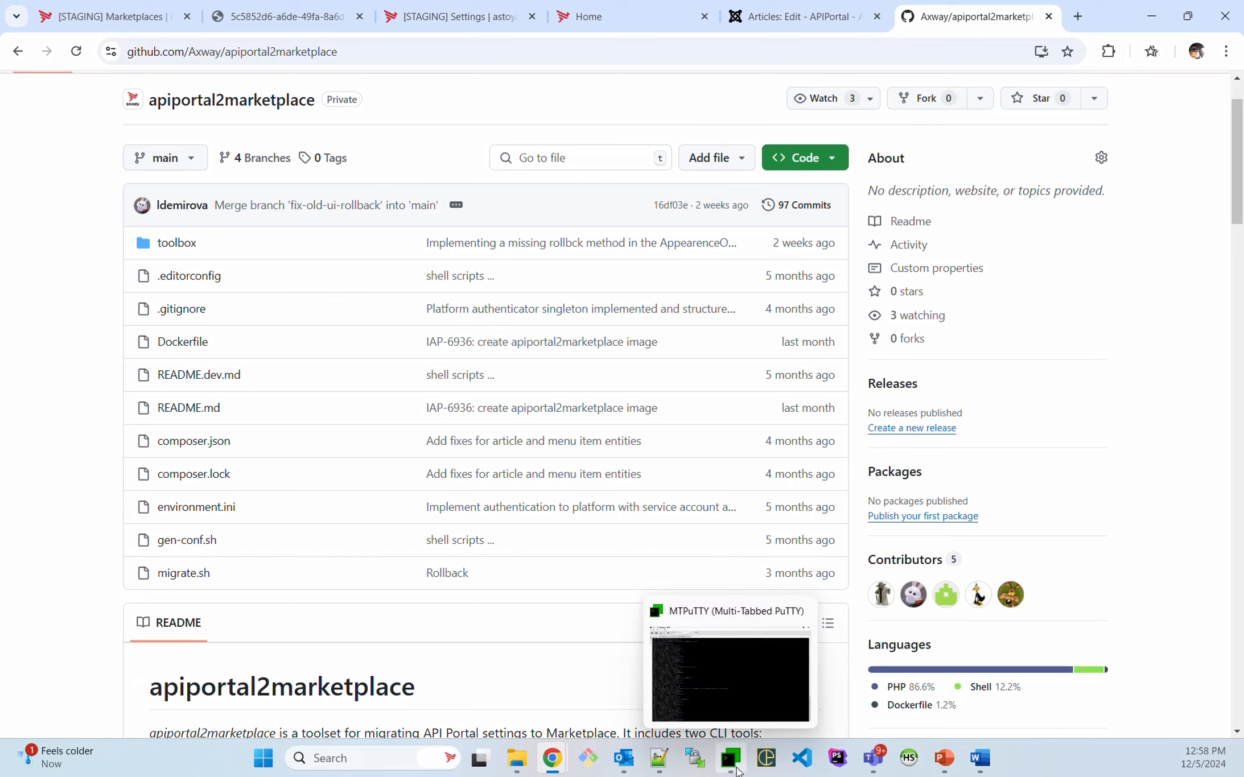
click(745, 684)
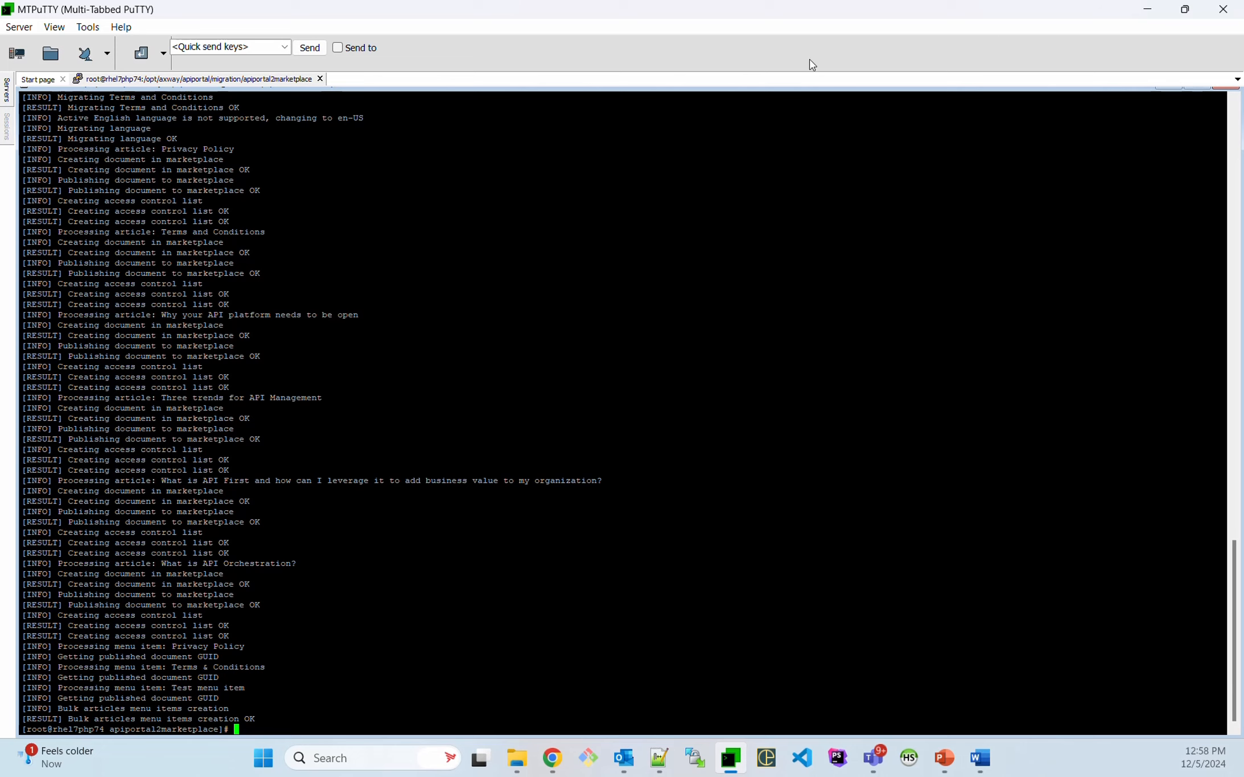
click(1147, 8)
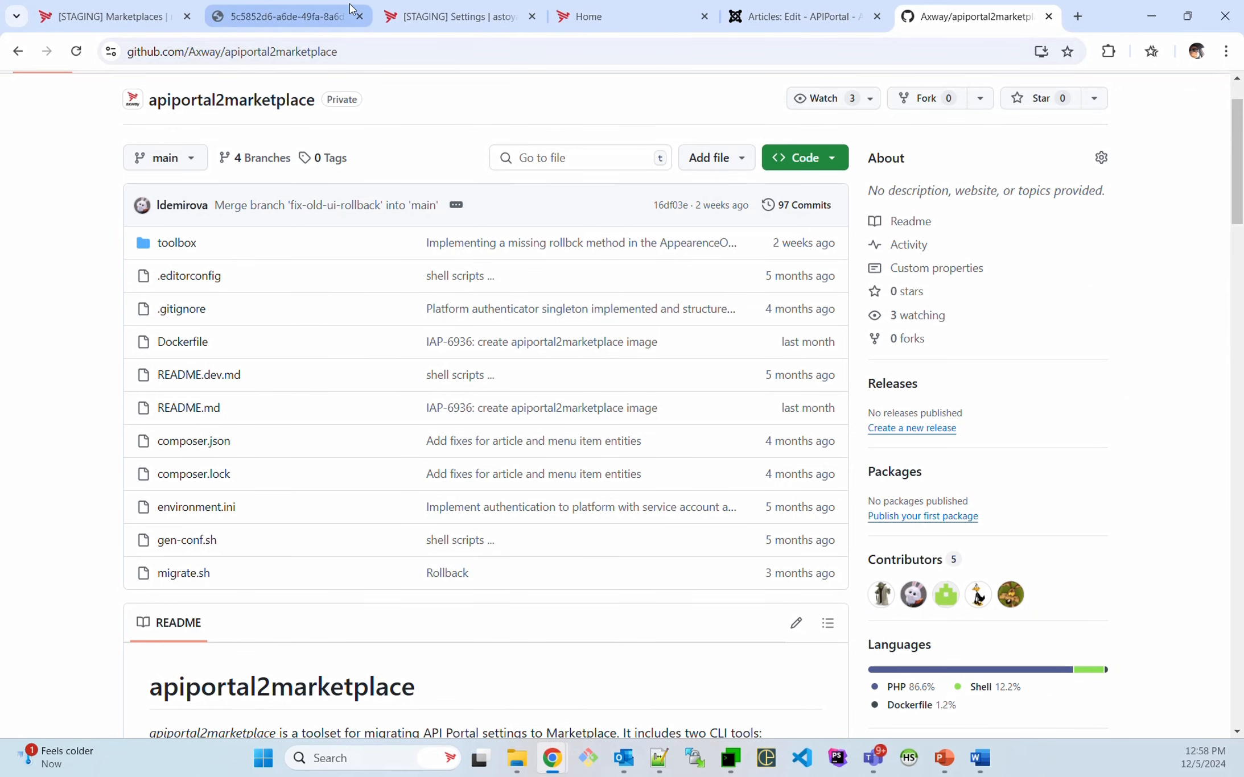
Step: Go back to the marketplace settings and open Appearance to view the branding and preview
click(508, 6)
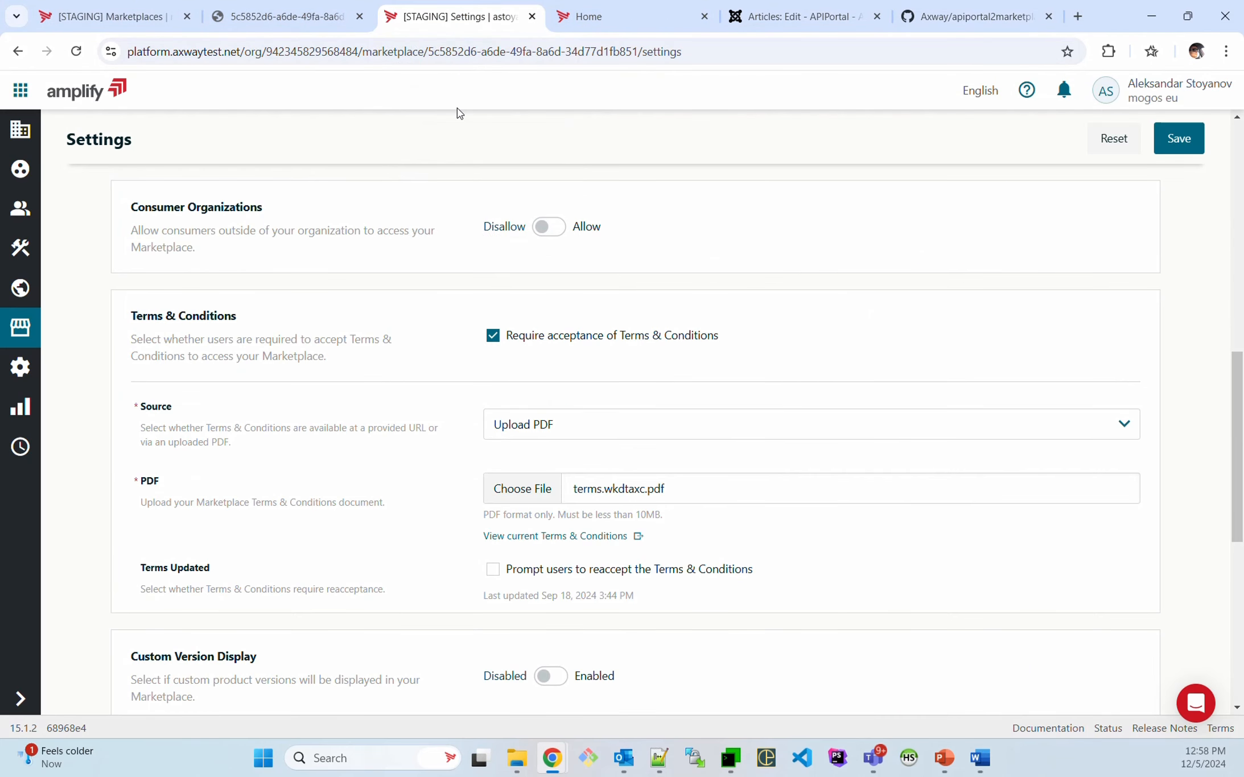
scroll(458, 205, up, 10)
scroll(443, 253, up, 1)
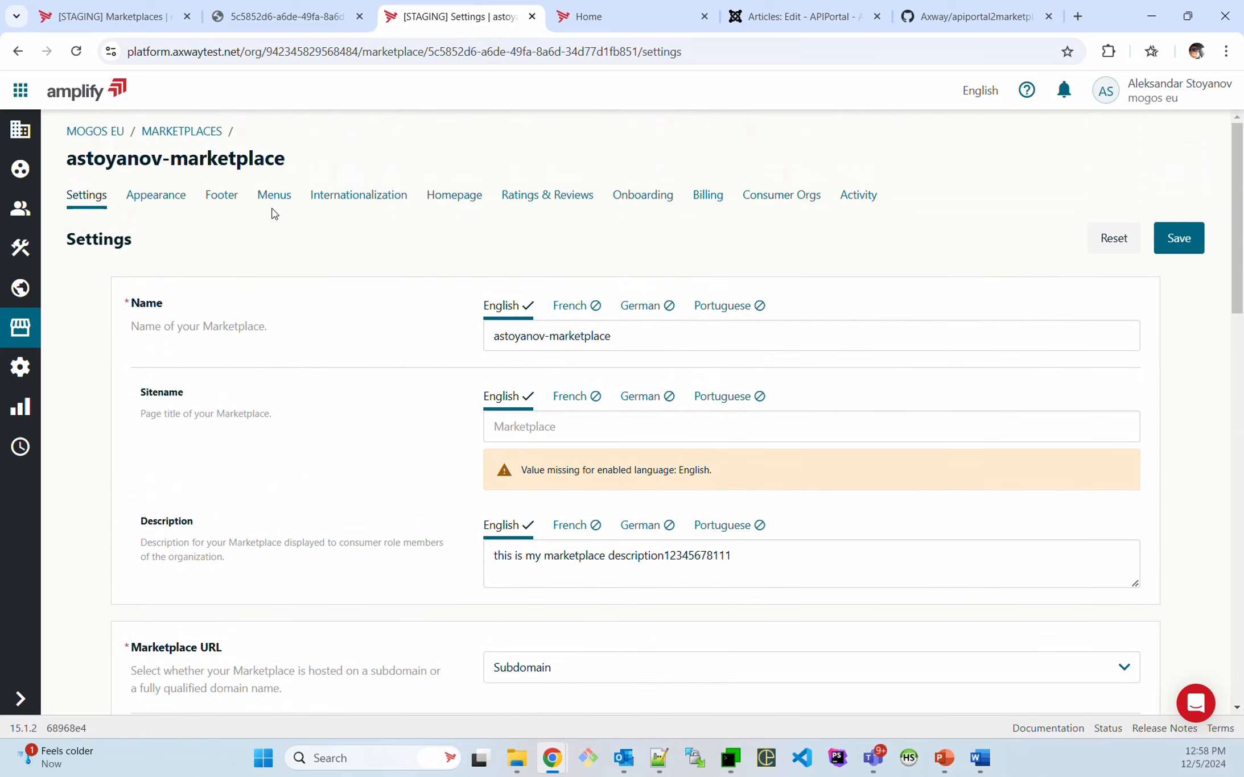
click(158, 198)
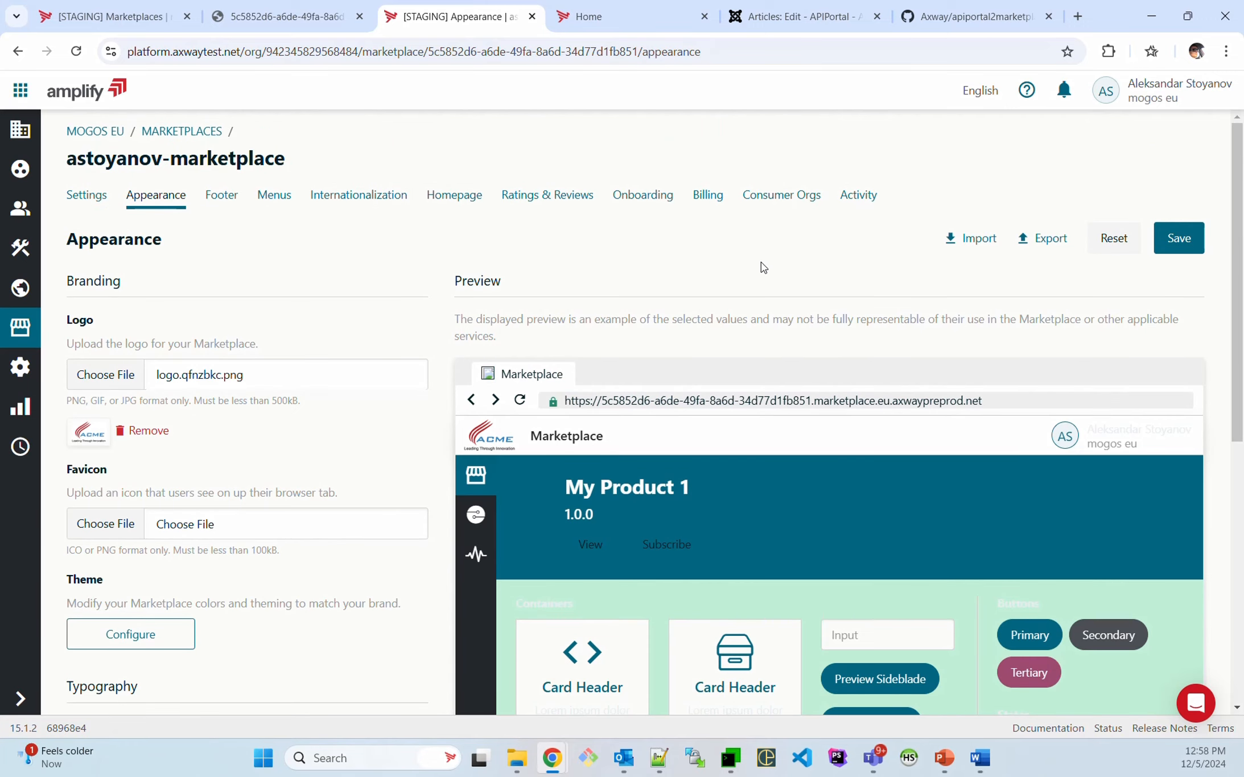
Step: In MTPuTTY, recall the command ./migrate.sh apiportal2marketplace.ini pre-prod and append --revert to it
click(730, 758)
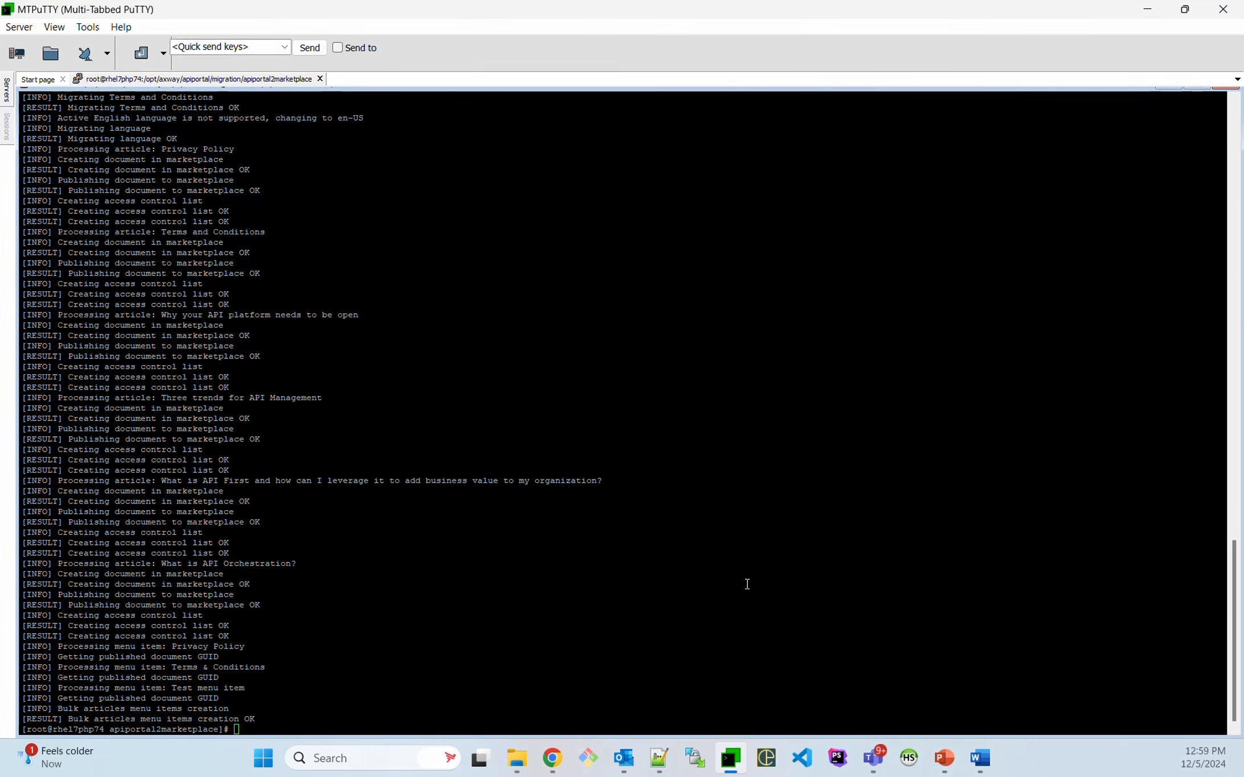
key(Up)
text(--rever)
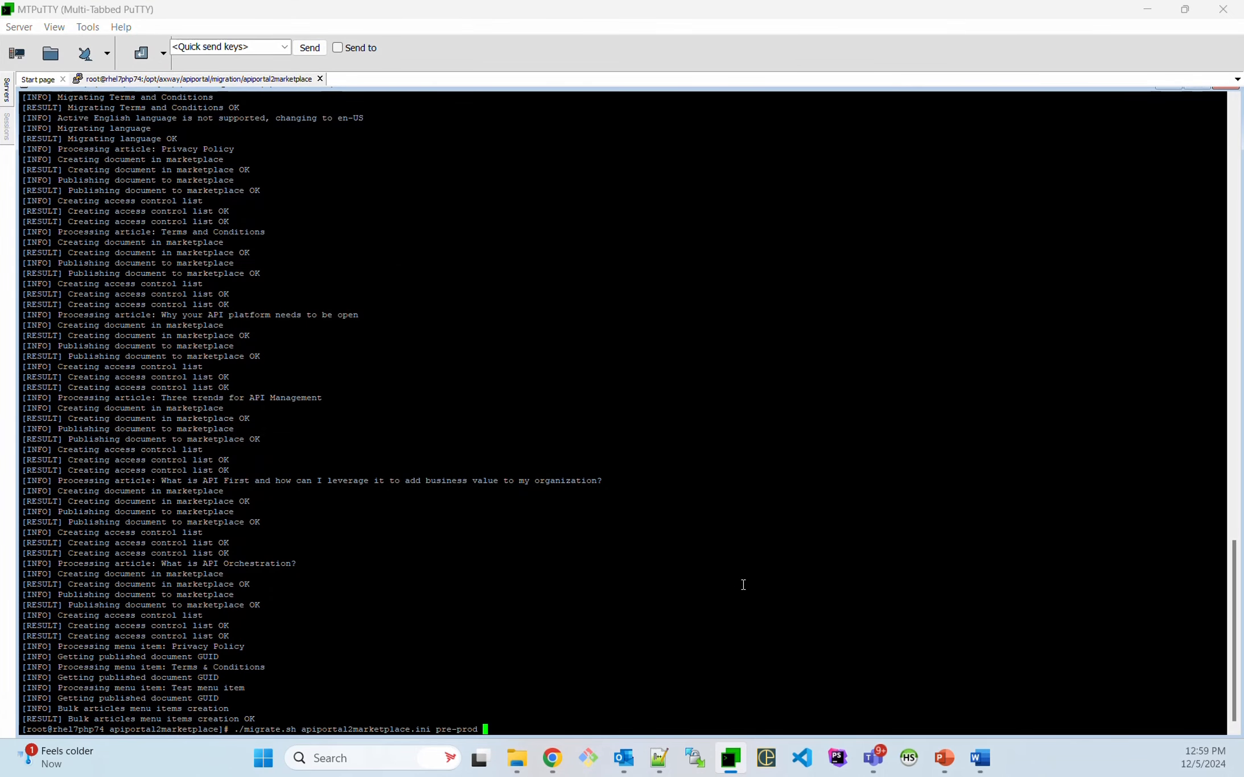
text(t)
Step: Find and highlight the line about backing up the current appearance settings in the earlier migration output, and return to the prompt
scroll(214, 478, up, 20)
scroll(195, 478, down, 6)
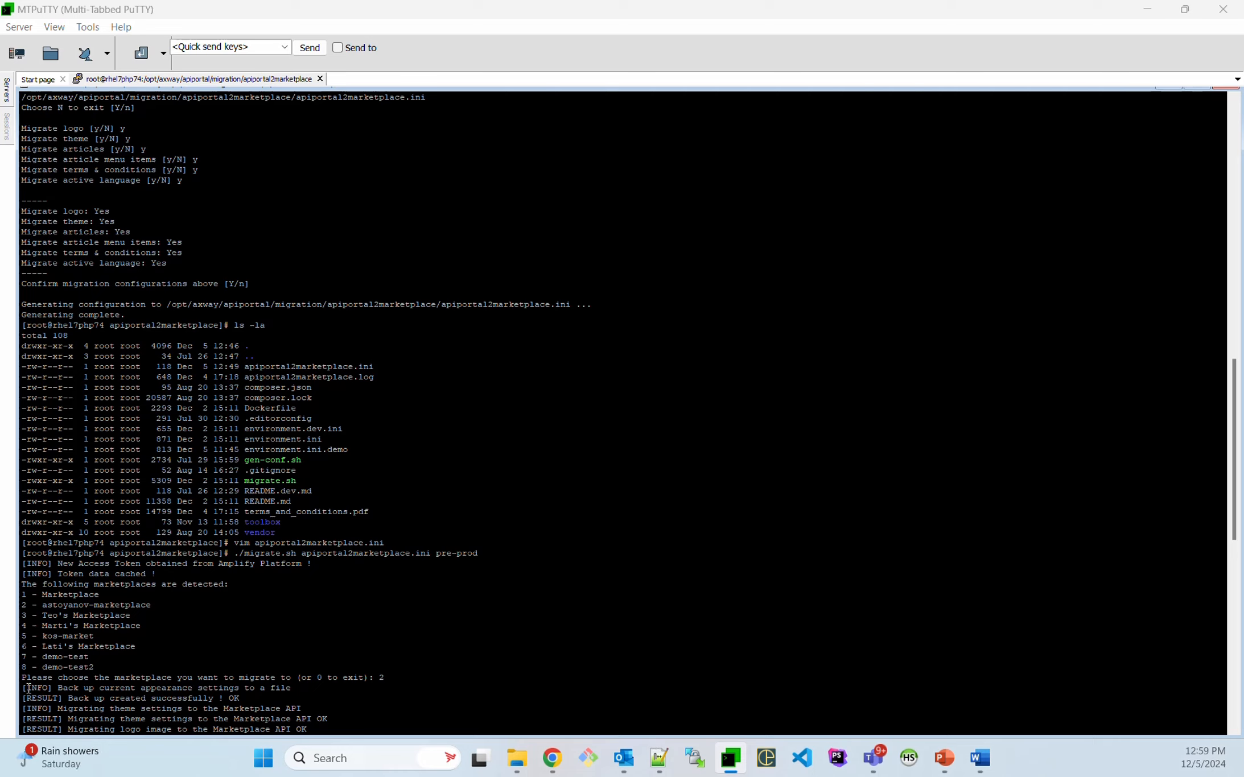
drag(23, 688, 300, 685)
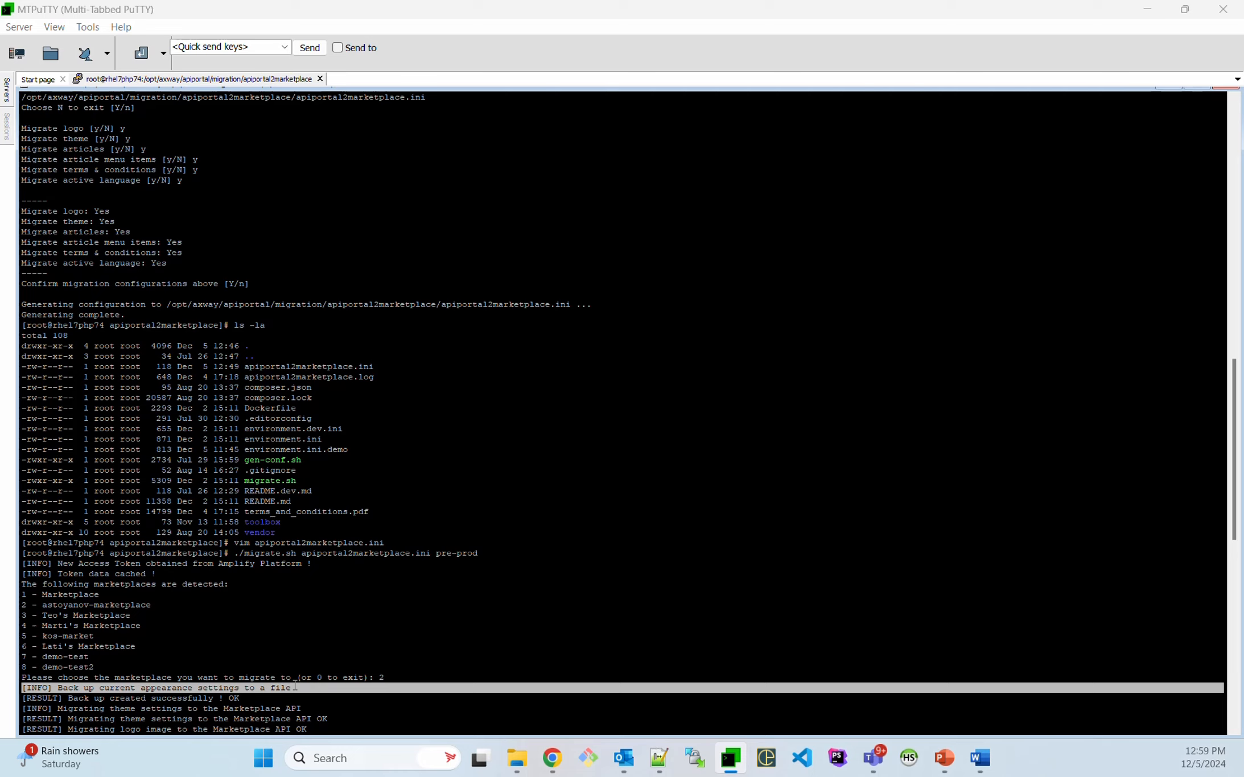
scroll(477, 521, down, 2)
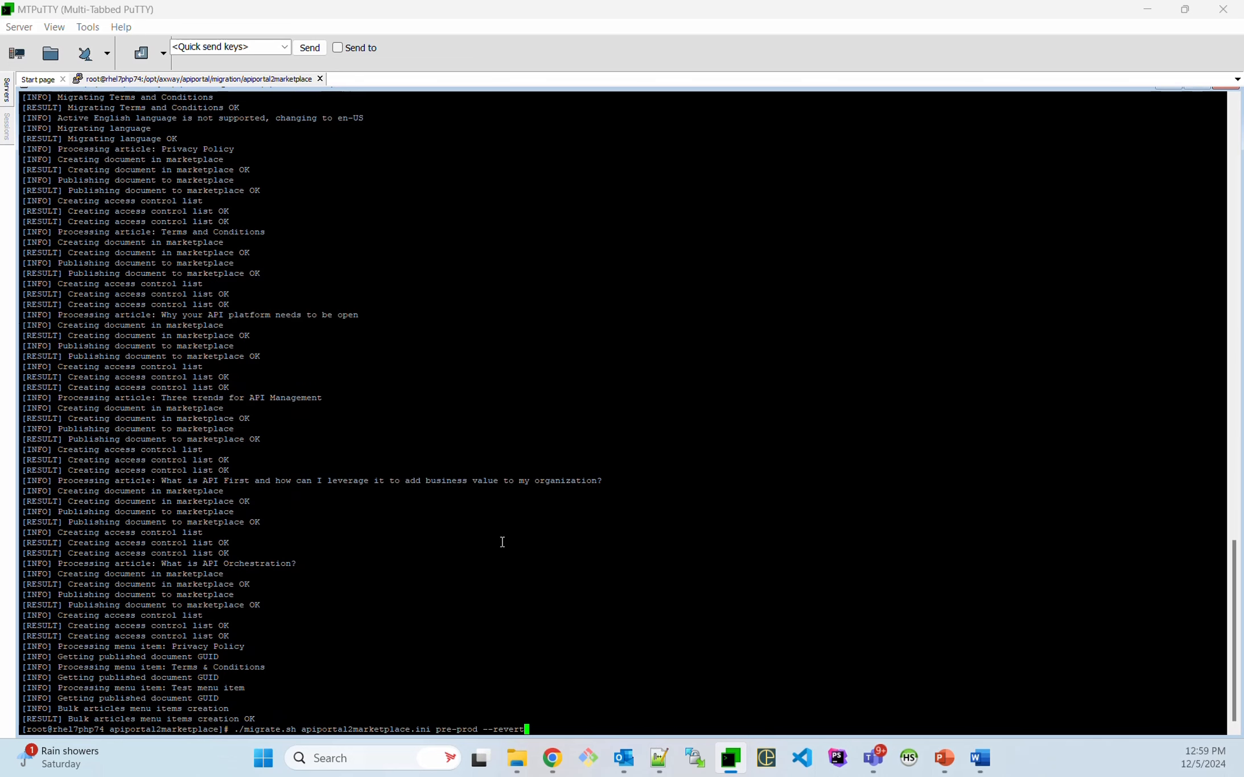